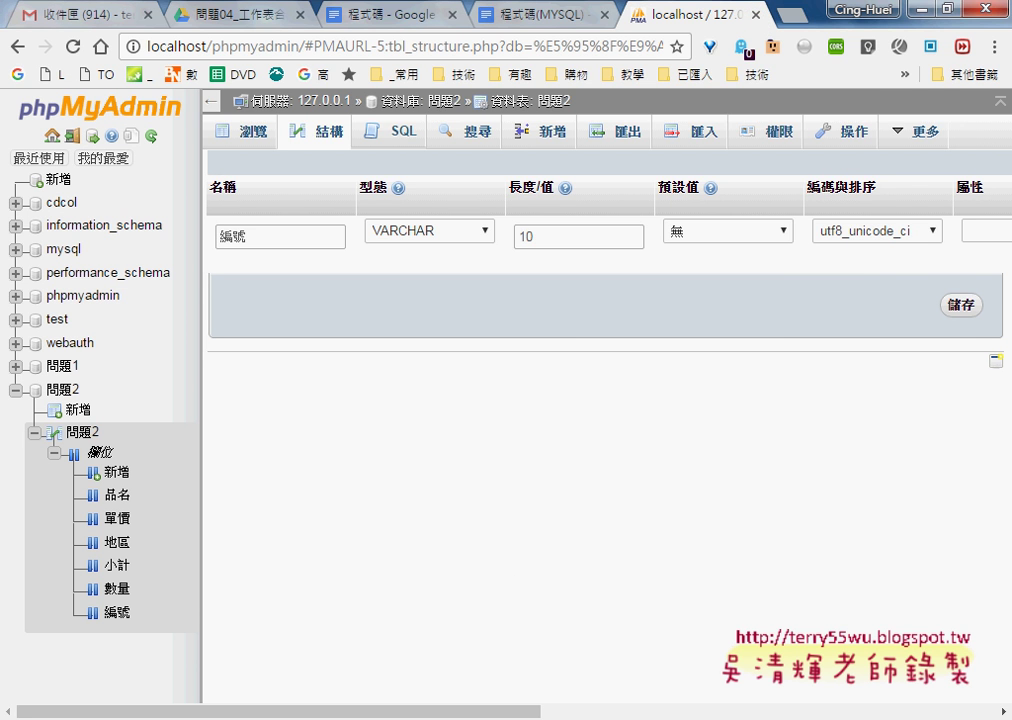
# Stop the Apache server in XAMPP Control Panel, leaving MySQL running
pyautogui.hotkey('alt', 'Tab')
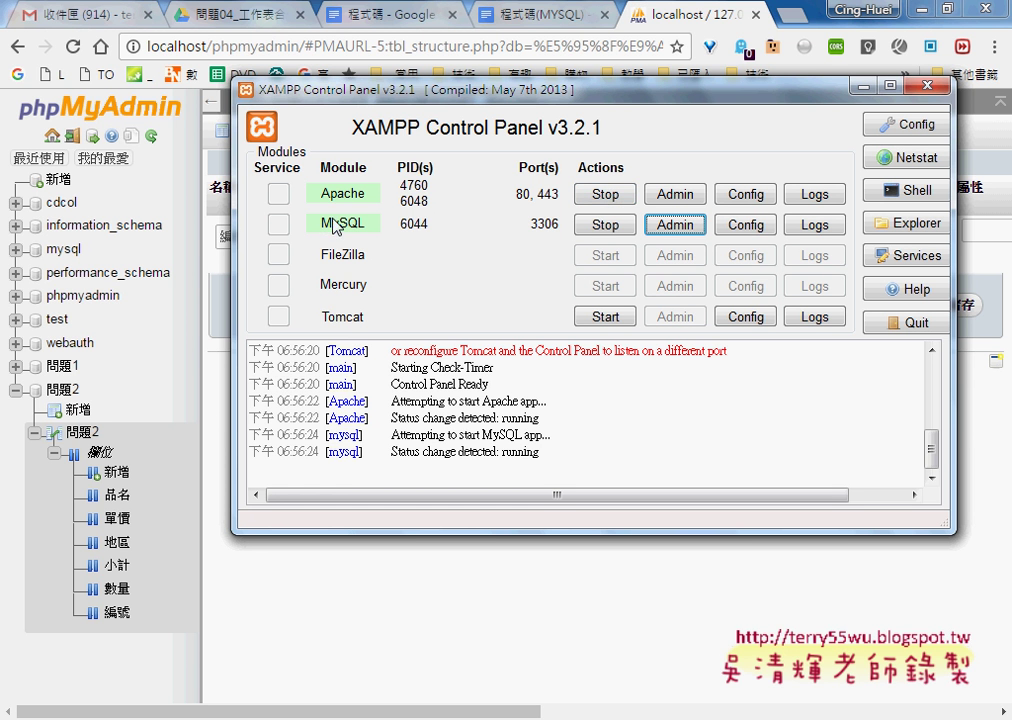
pyautogui.click(604, 195)
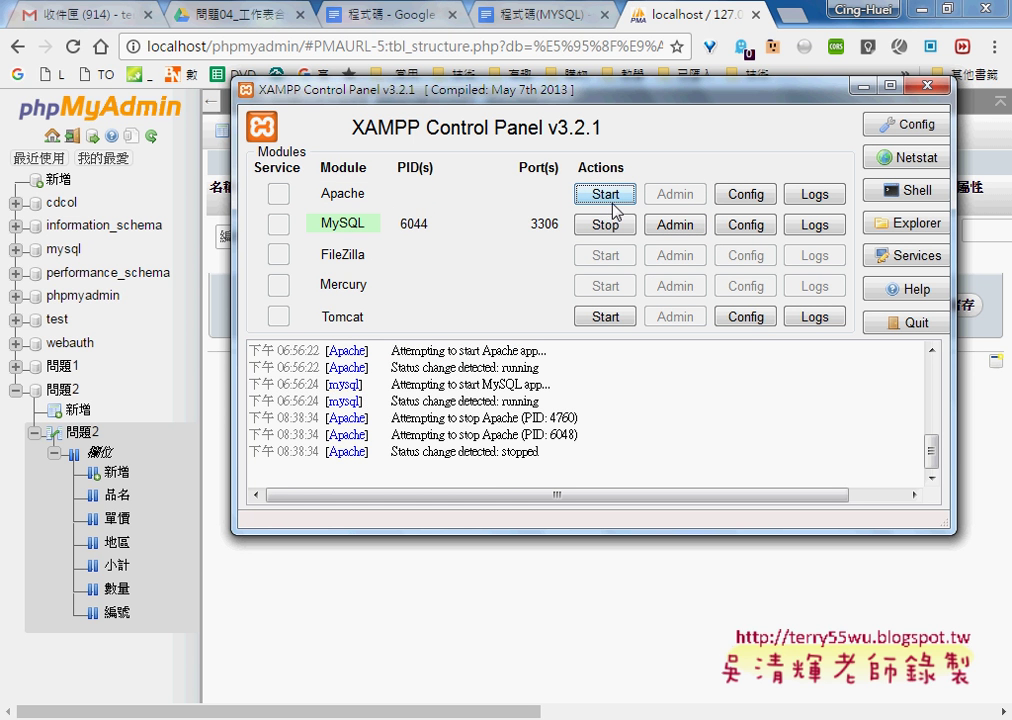
# Launch phpMyAdmin from MySQL's Admin button, which fails to connect, then return to XAMPP
pyautogui.click(671, 228)
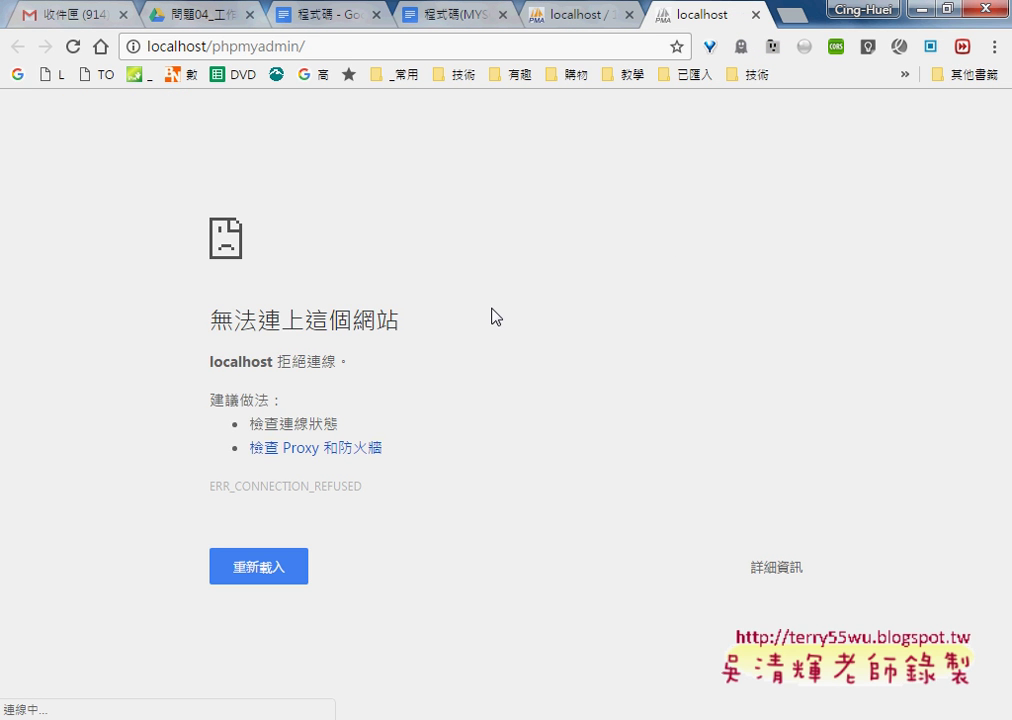
pyautogui.moveTo(516, 719)
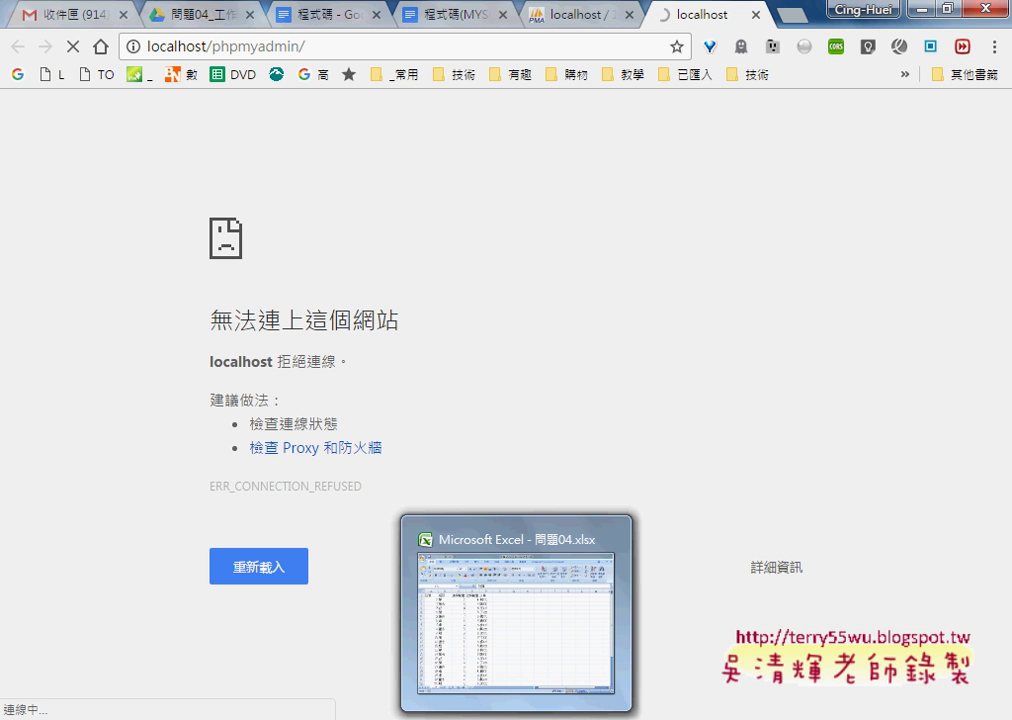
pyautogui.click(470, 600)
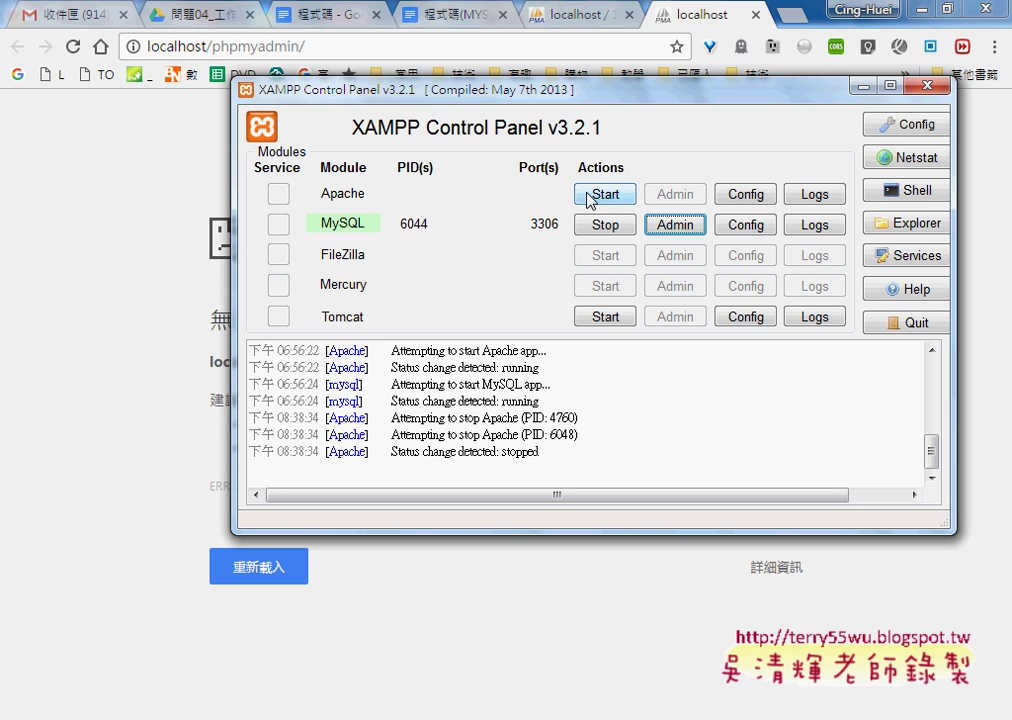
# Restart Apache on ports 80 and 443, minimize XAMPP, and return to Chrome's phpMyAdmin tab
pyautogui.click(680, 226)
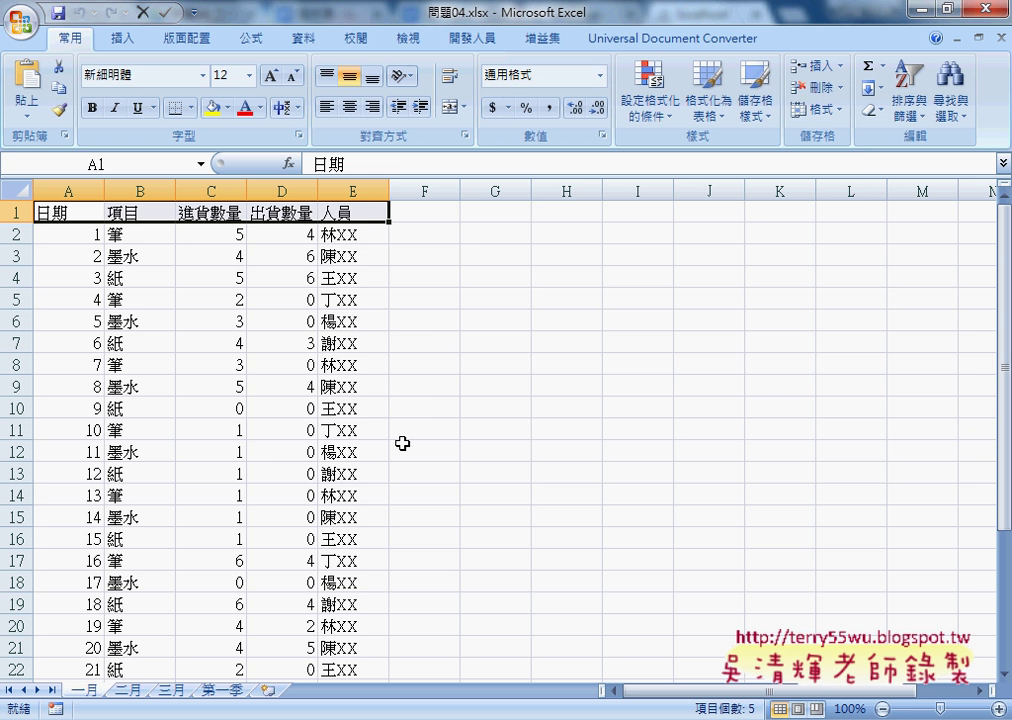
pyautogui.click(468, 715)
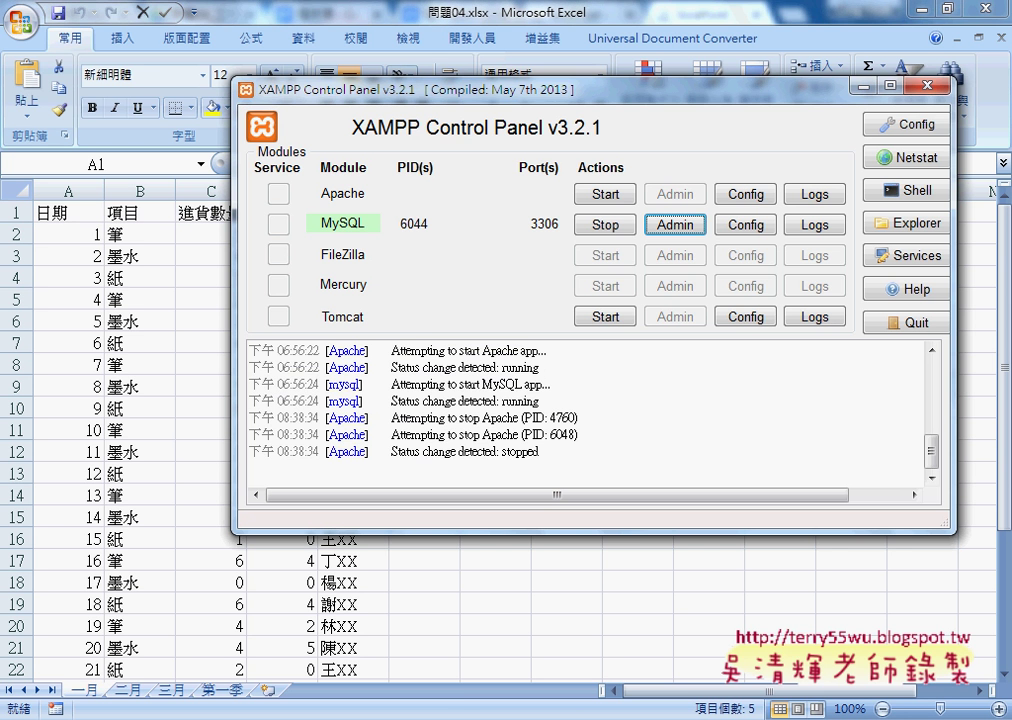
pyautogui.click(606, 194)
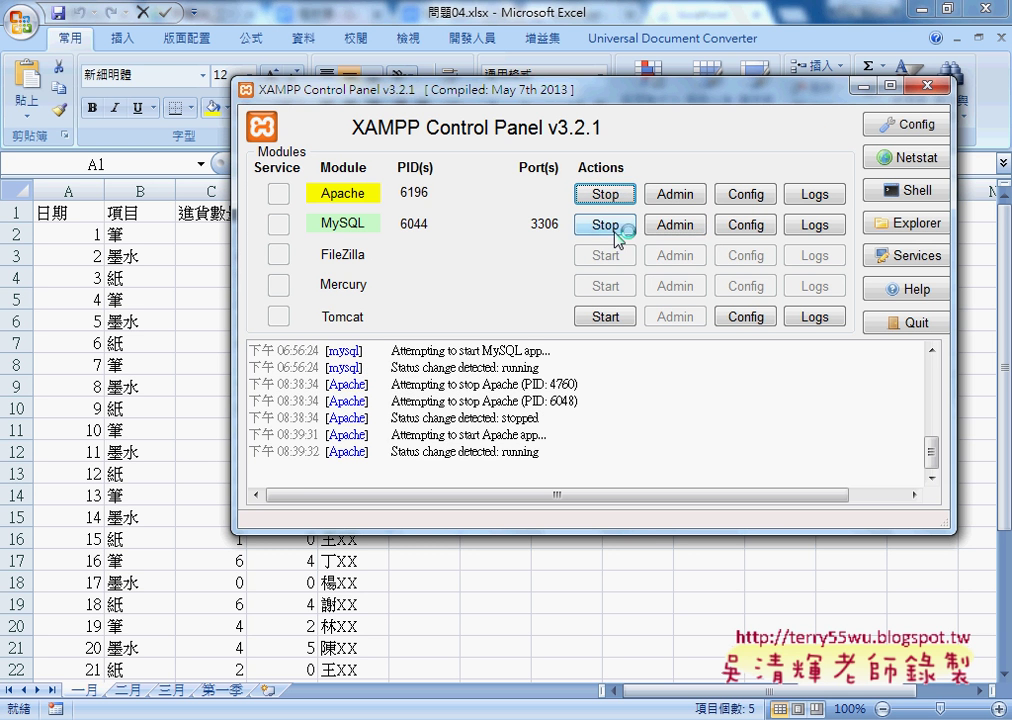
pyautogui.click(860, 88)
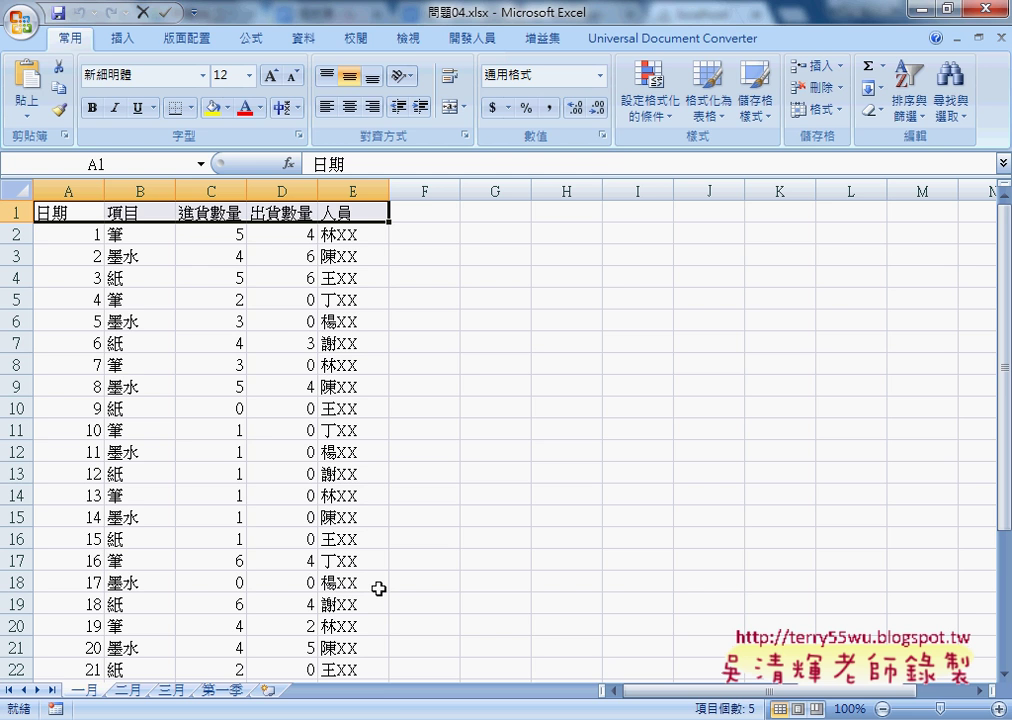
pyautogui.click(395, 705)
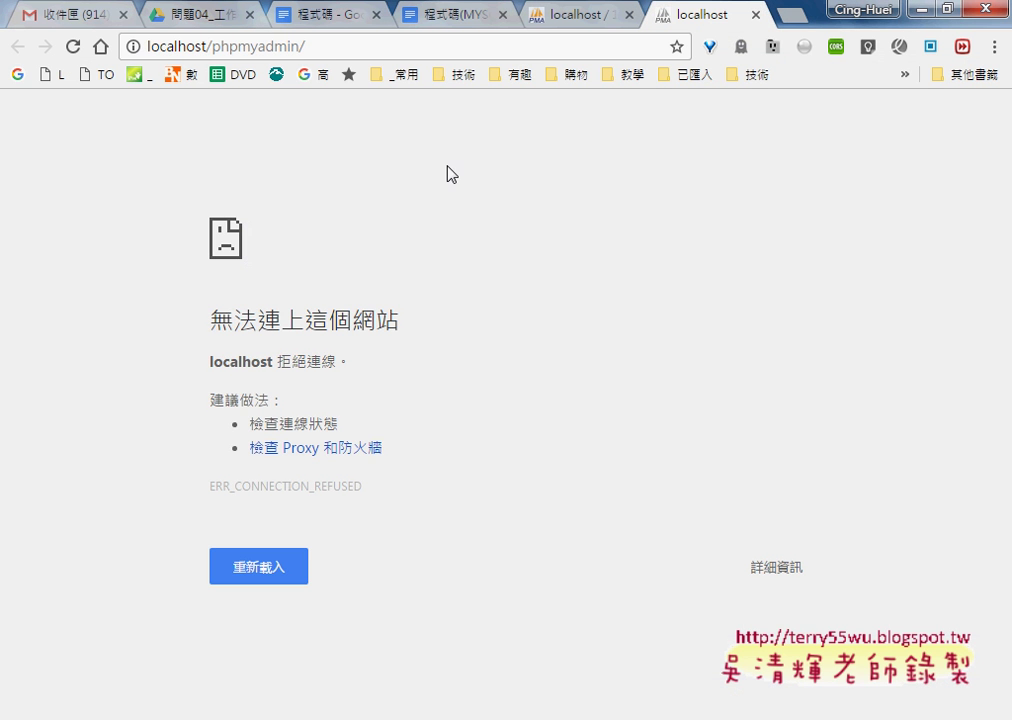
# Switch to the 程式碼 Google Docs notes with the spreadsheet picture and VBA code
pyautogui.click(345, 12)
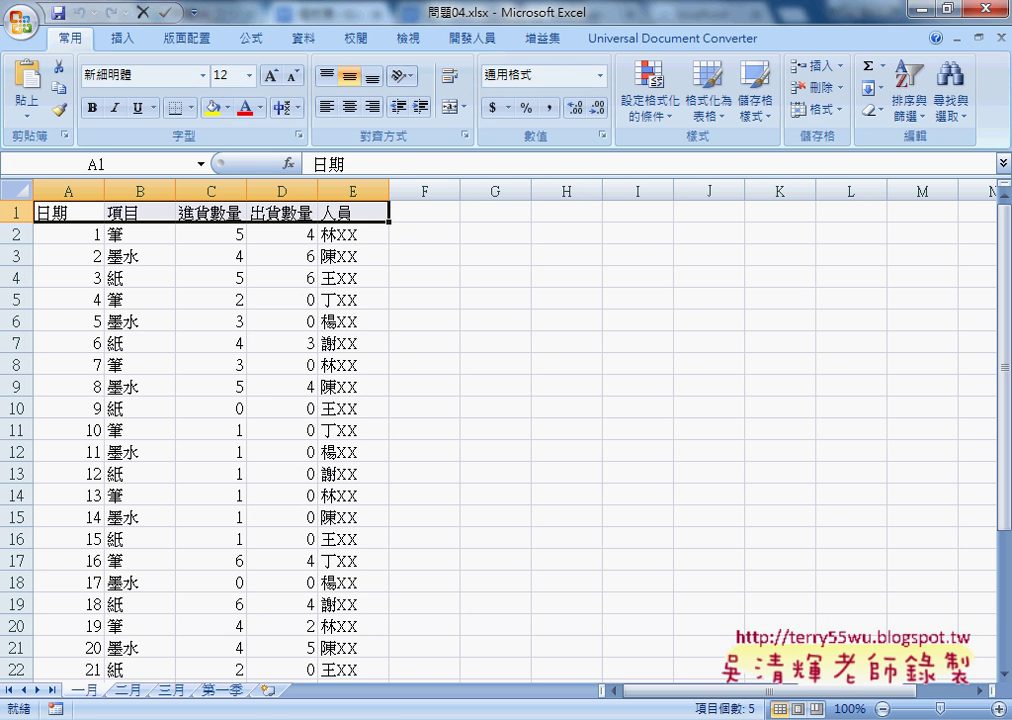
# Browse the 第一季, 一月, 二月 and 三月 sheets, then select A2 on 第一季
pyautogui.click(221, 691)
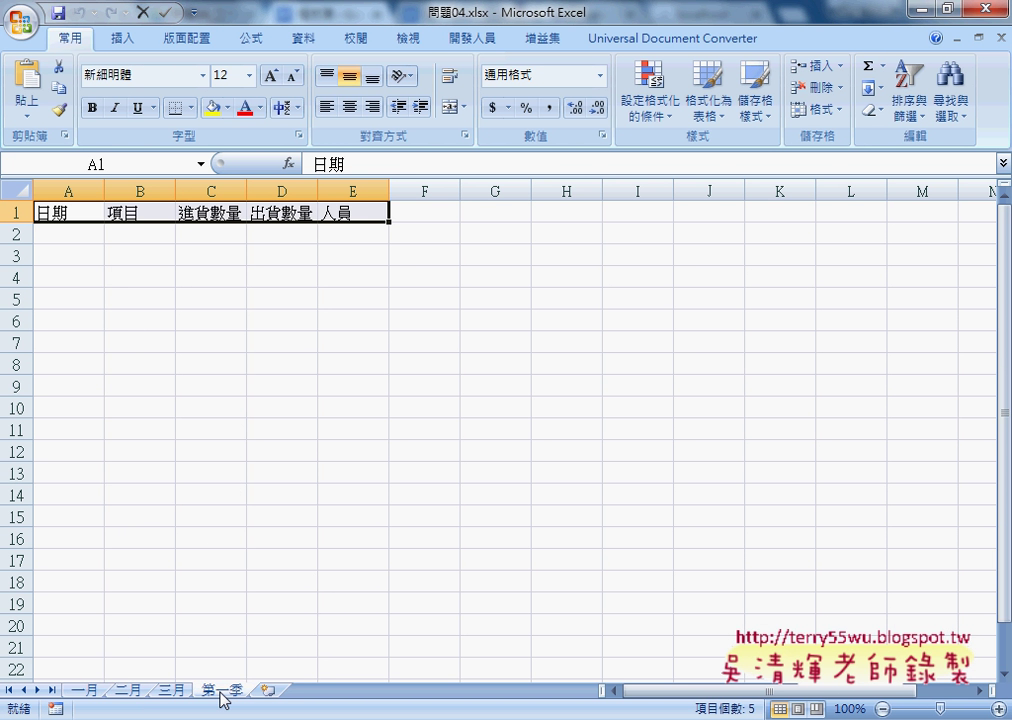
pyautogui.click(86, 691)
pyautogui.click(126, 691)
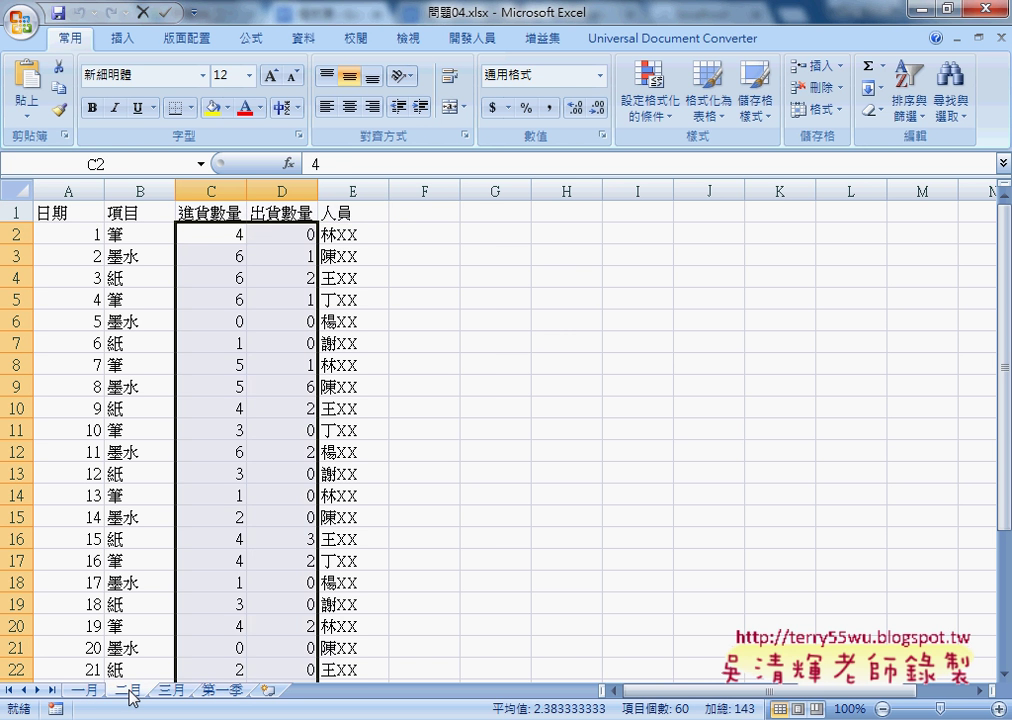
pyautogui.click(167, 691)
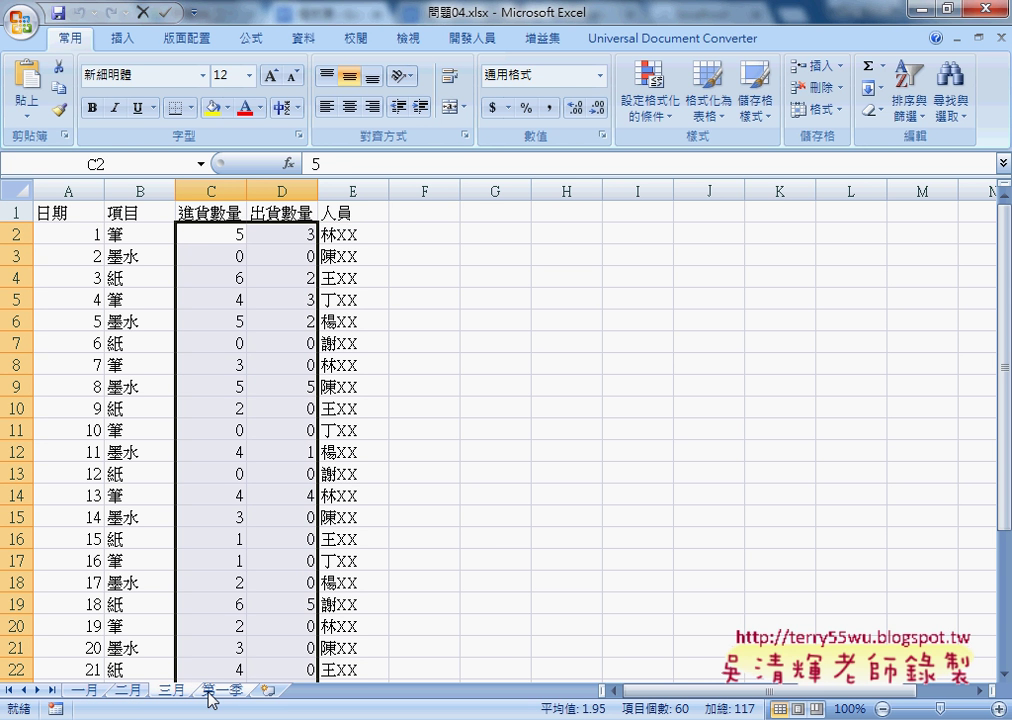
pyautogui.click(213, 691)
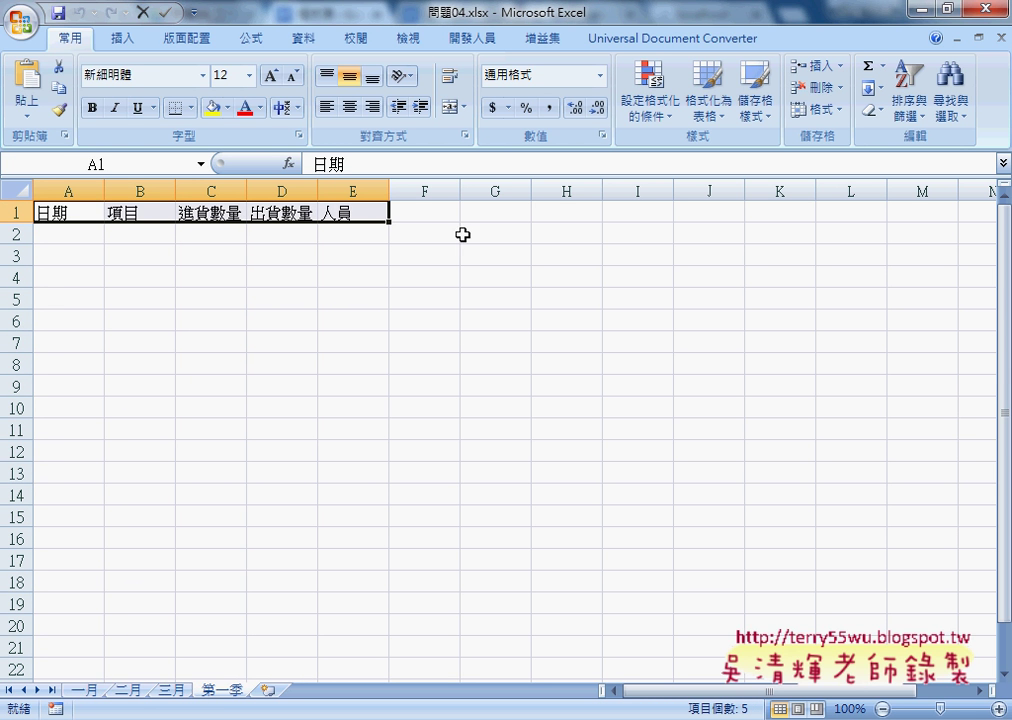
pyautogui.click(75, 233)
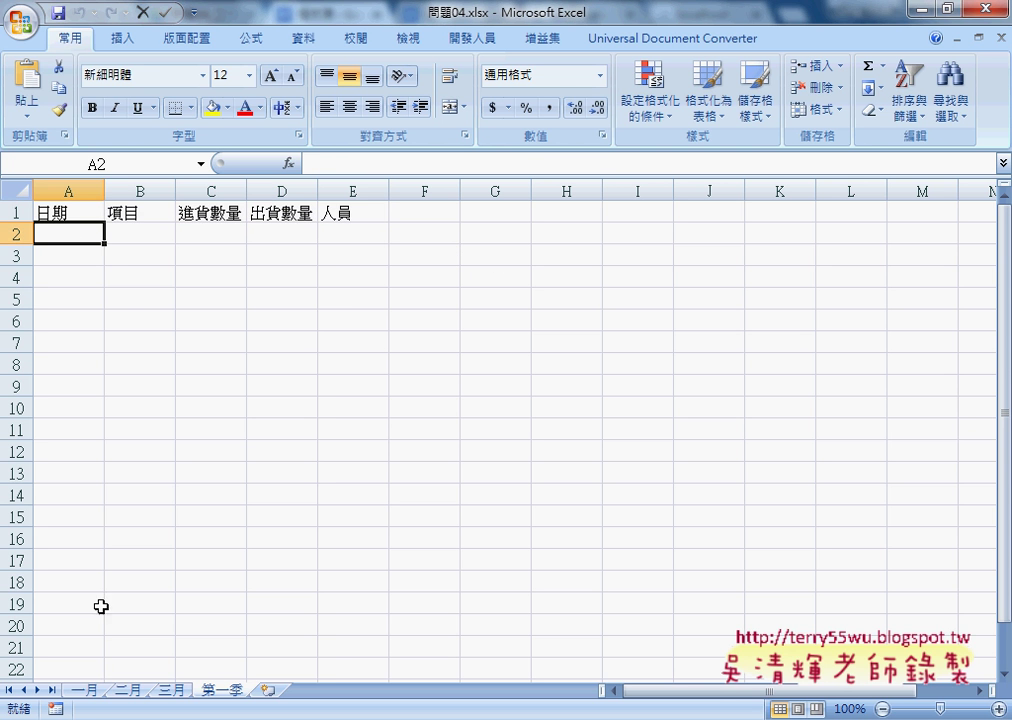
# Cycle through the month sheets again, select A2 on 一月, and open the Google Docs notes
pyautogui.click(85, 690)
pyautogui.click(128, 690)
pyautogui.click(171, 690)
pyautogui.click(215, 690)
pyautogui.click(84, 690)
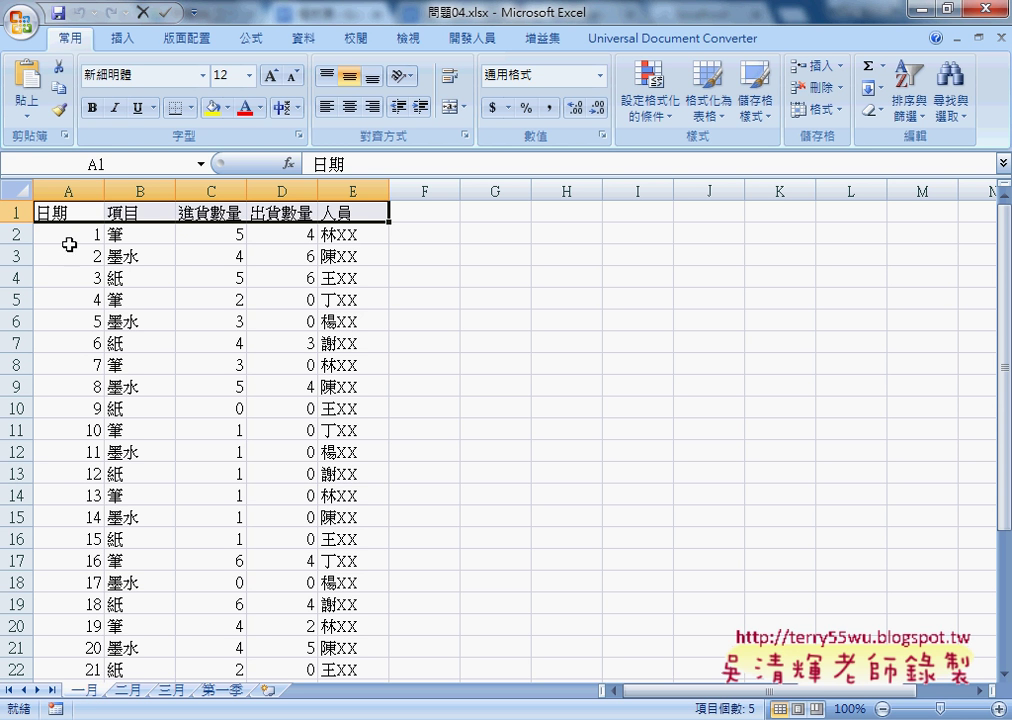
pyautogui.click(68, 233)
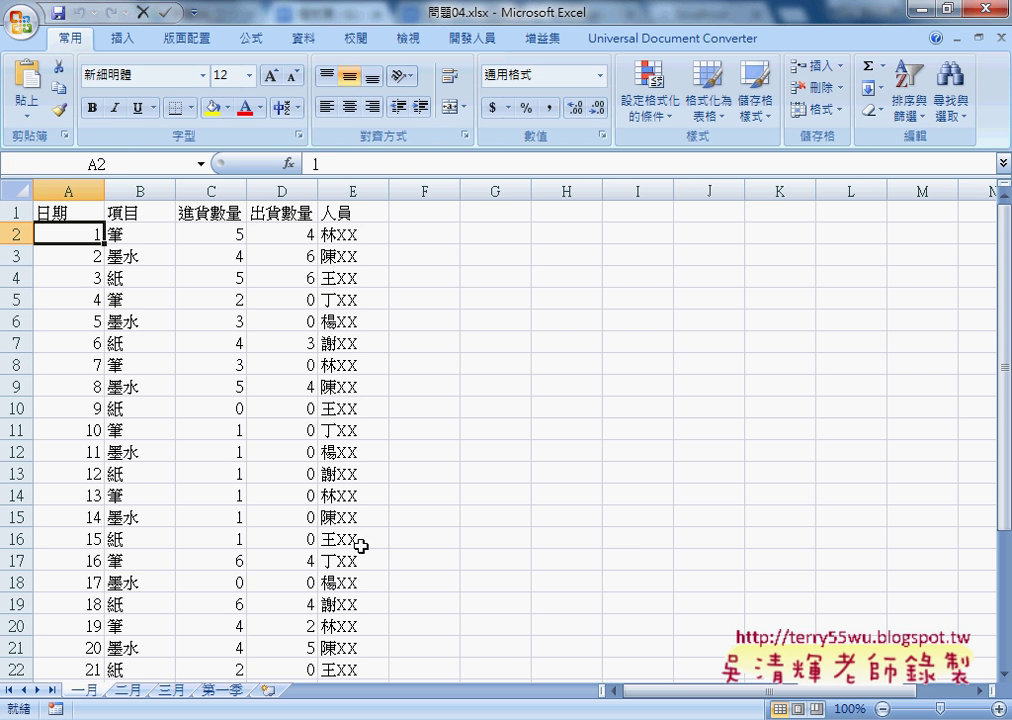
pyautogui.click(375, 600)
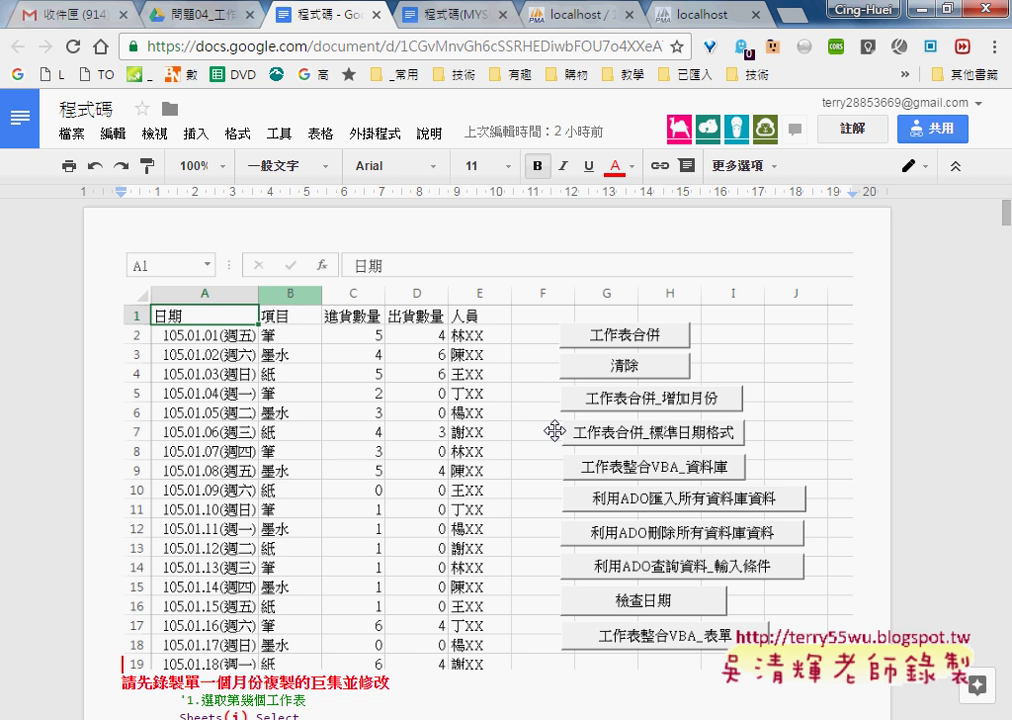
# Scroll to the VBA code and highlight 巨集 in the red heading
pyautogui.scroll(-3, 556, 431)
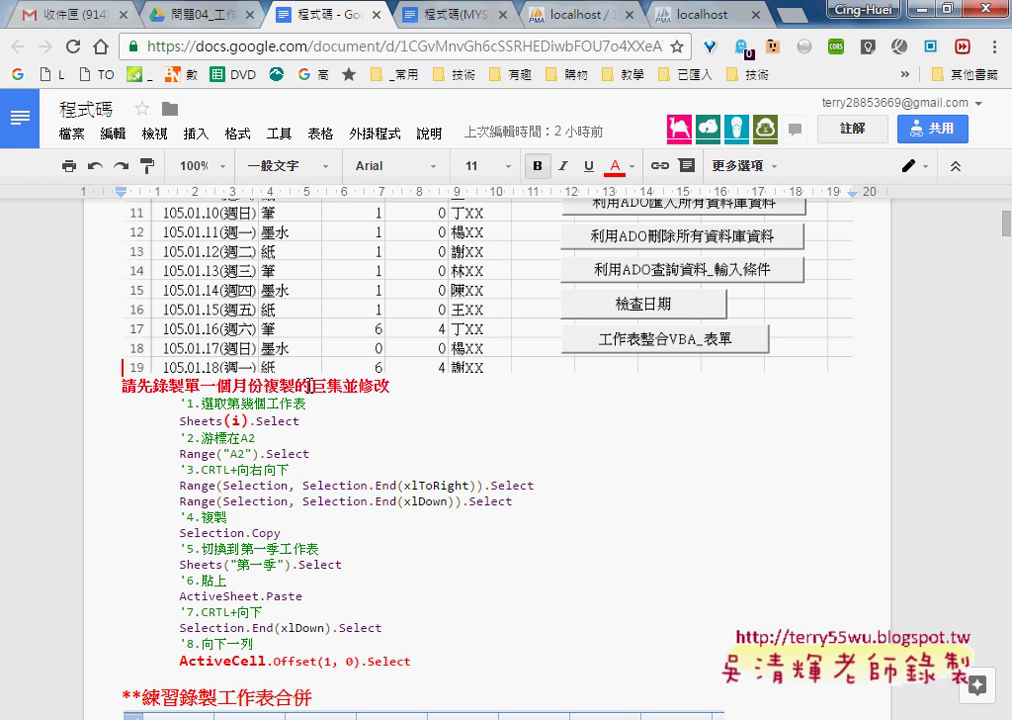
pyautogui.moveTo(311, 387); pyautogui.dragTo(345, 386)
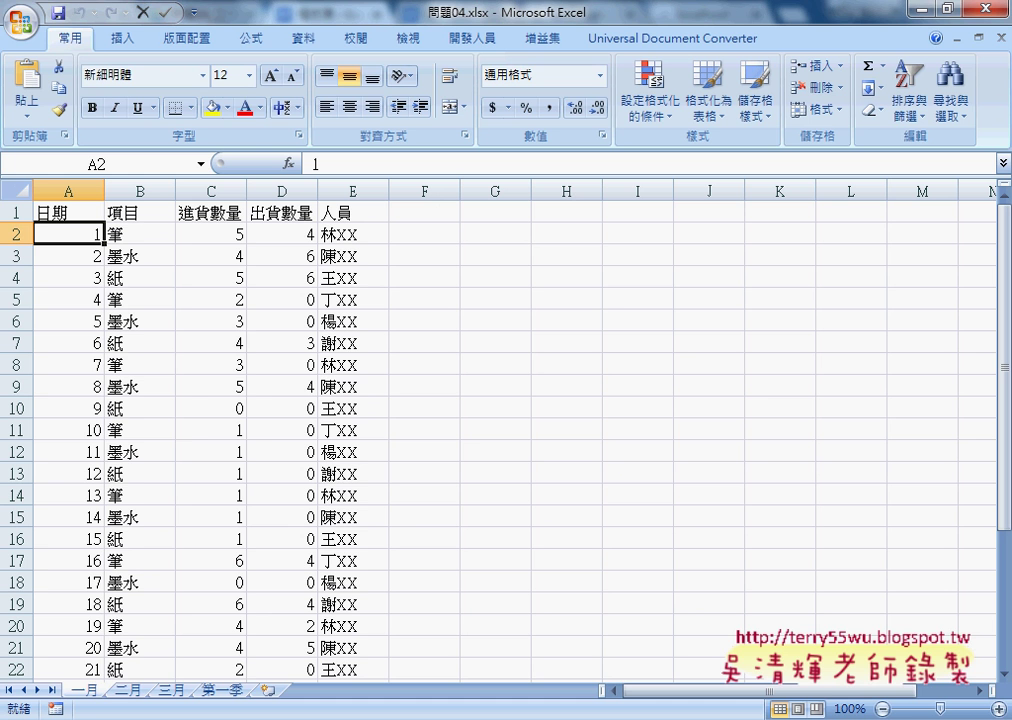
# Copy the 一月 sheet's data block A2:E31
pyautogui.click(529, 471)
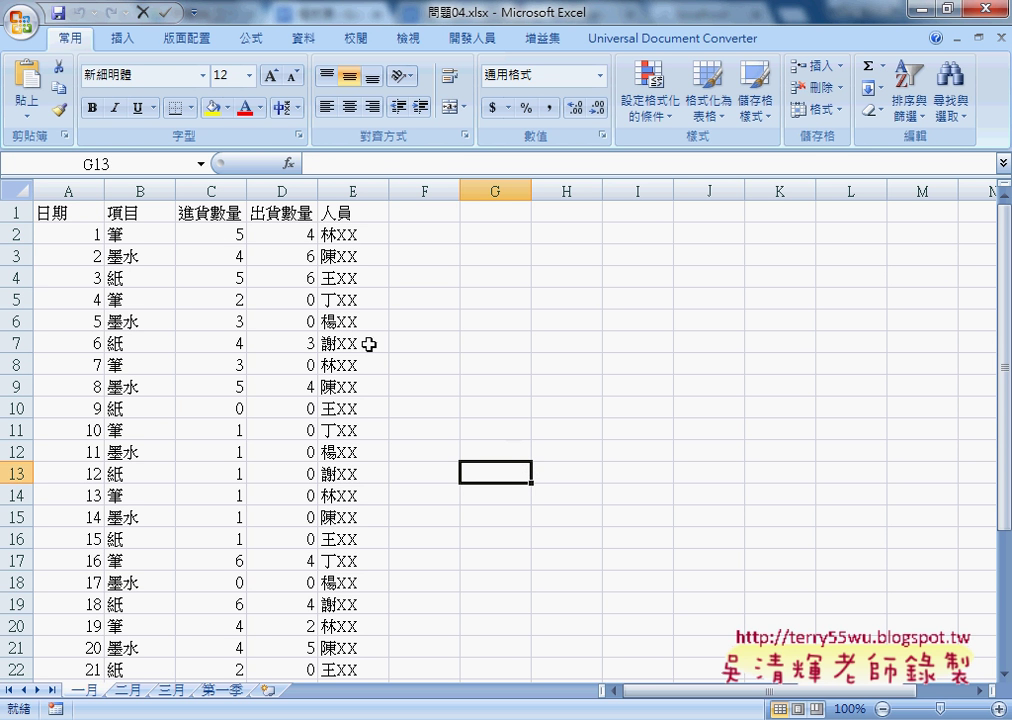
pyautogui.click(70, 236)
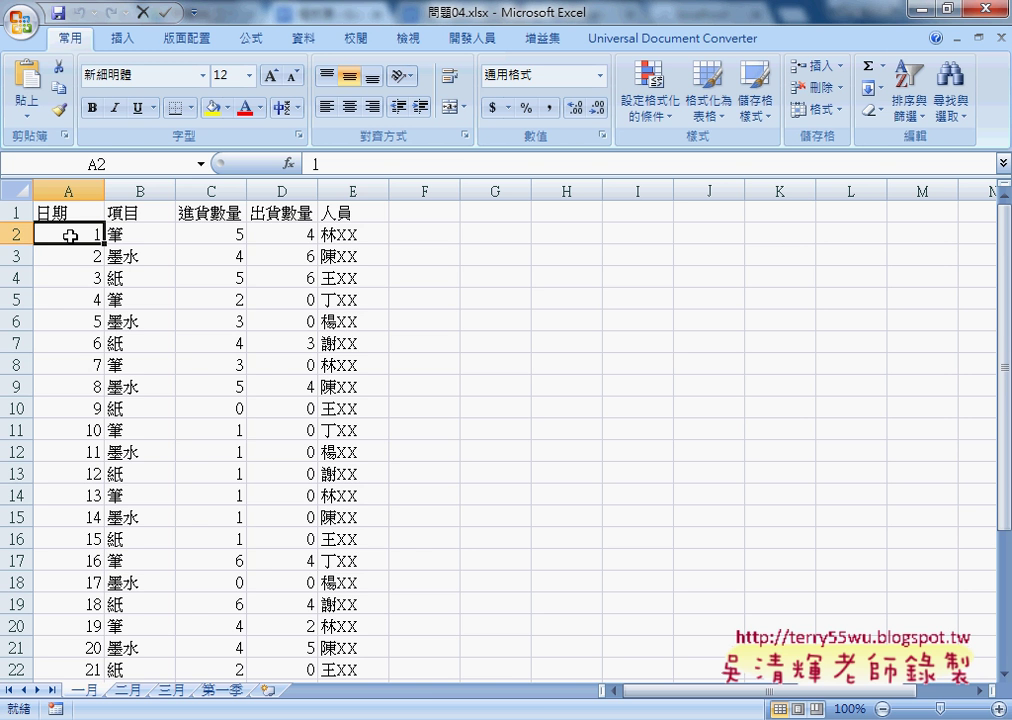
pyautogui.hotkey('ctrl', 'shift', 'Right')
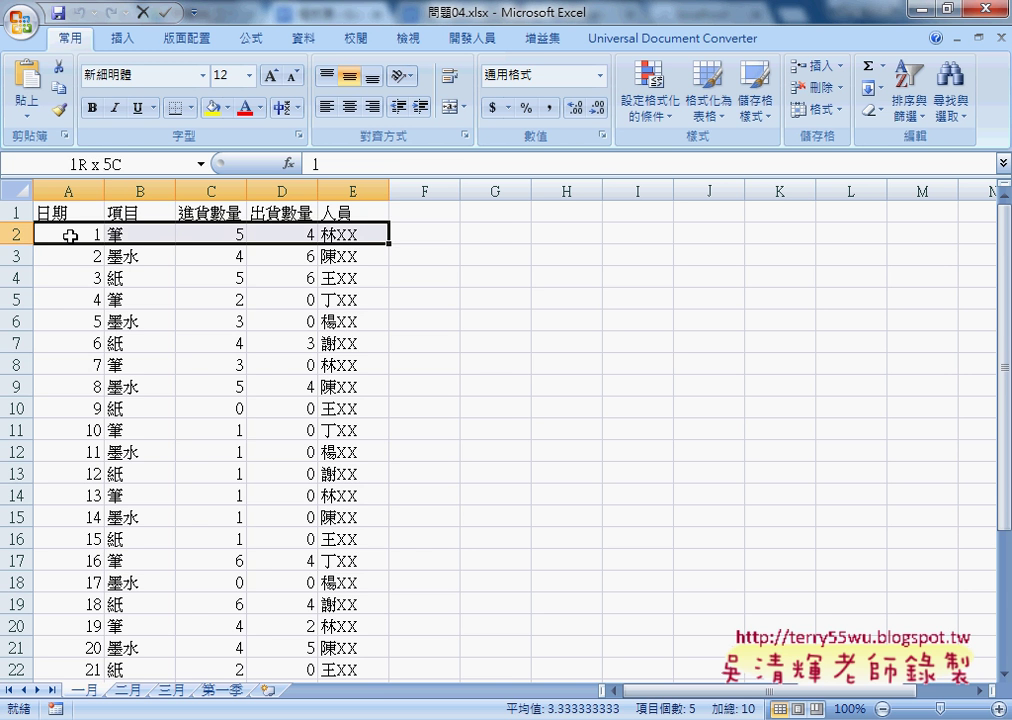
pyautogui.hotkey('ctrl', 'shift', 'Down')
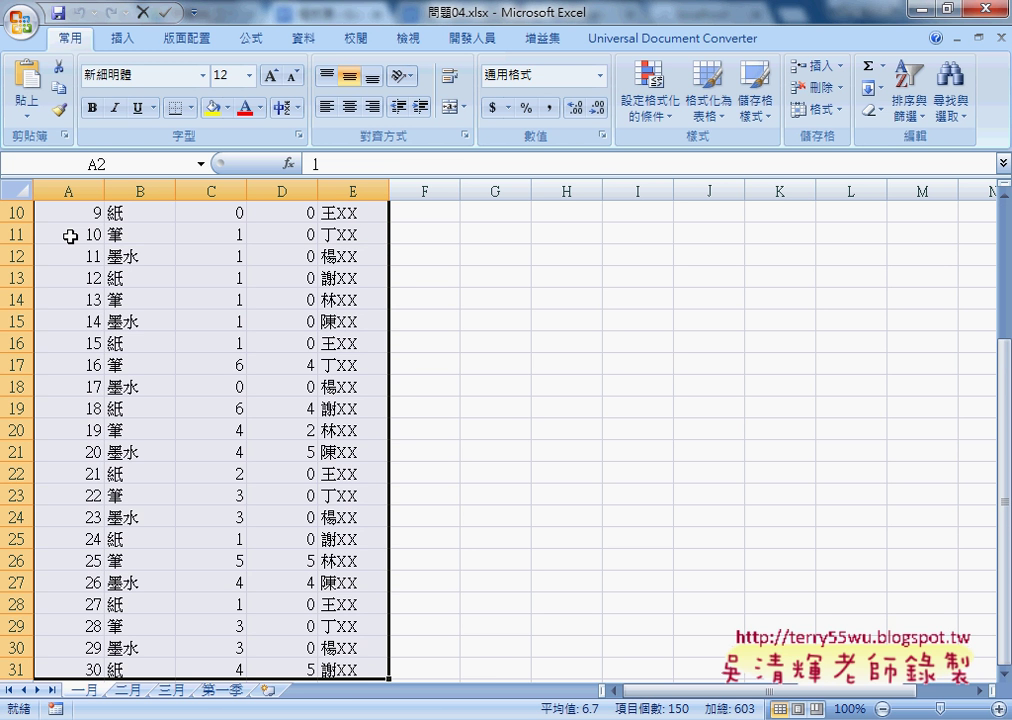
pyautogui.hotkey('ctrl', 'c')
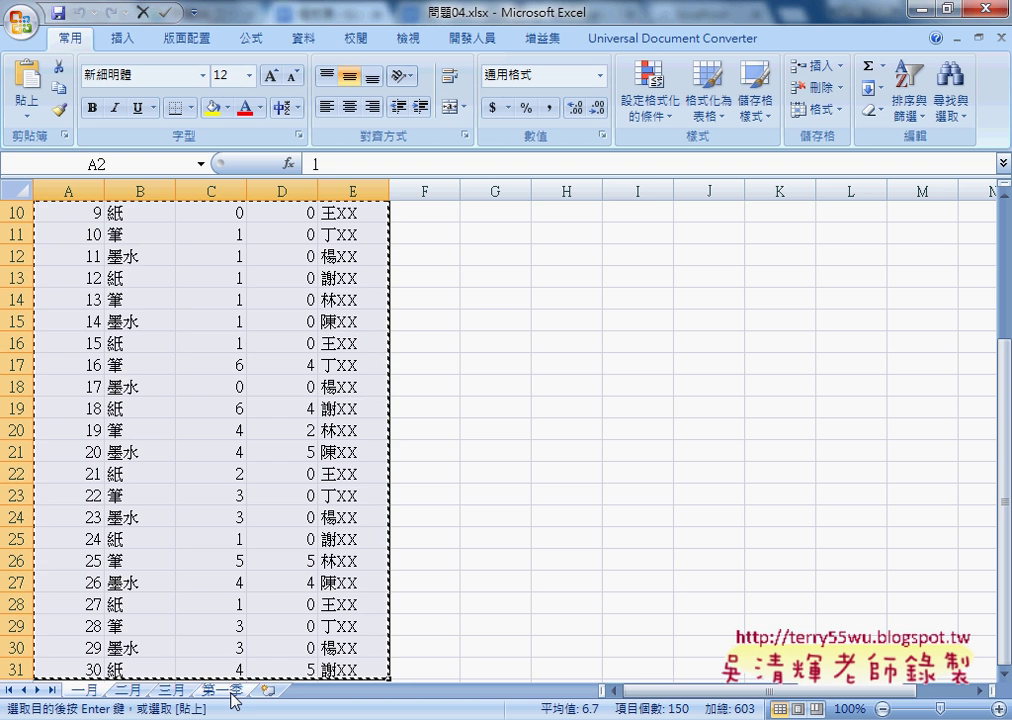
# Glance at the 第一季, 二月 and 三月 sheets, then return to the top of 一月
pyautogui.click(225, 690)
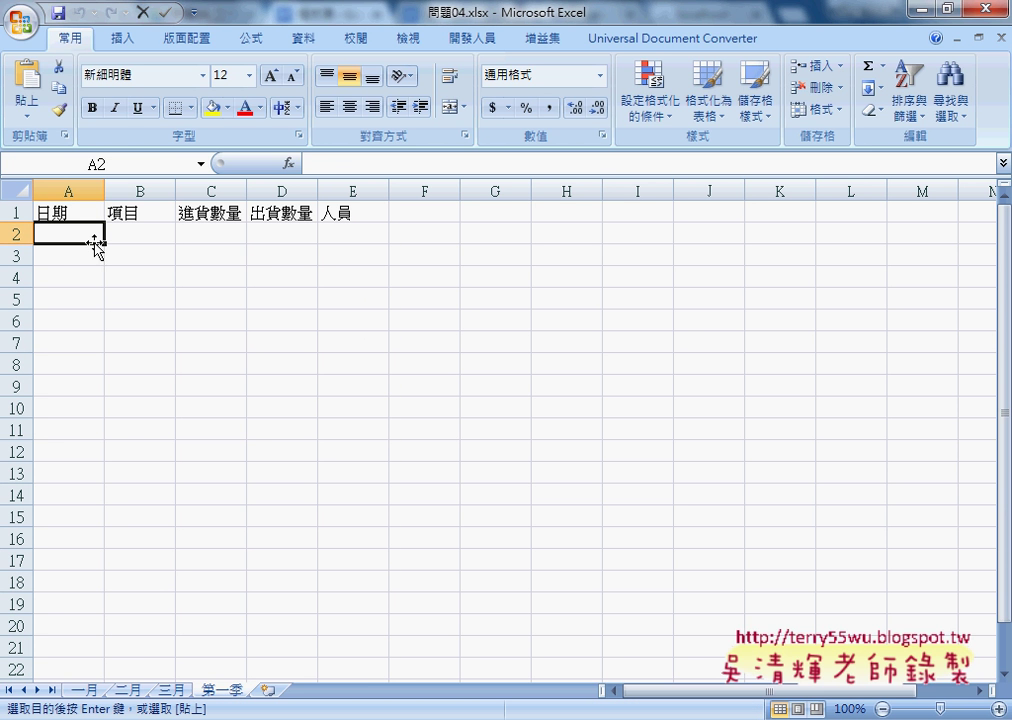
pyautogui.click(134, 691)
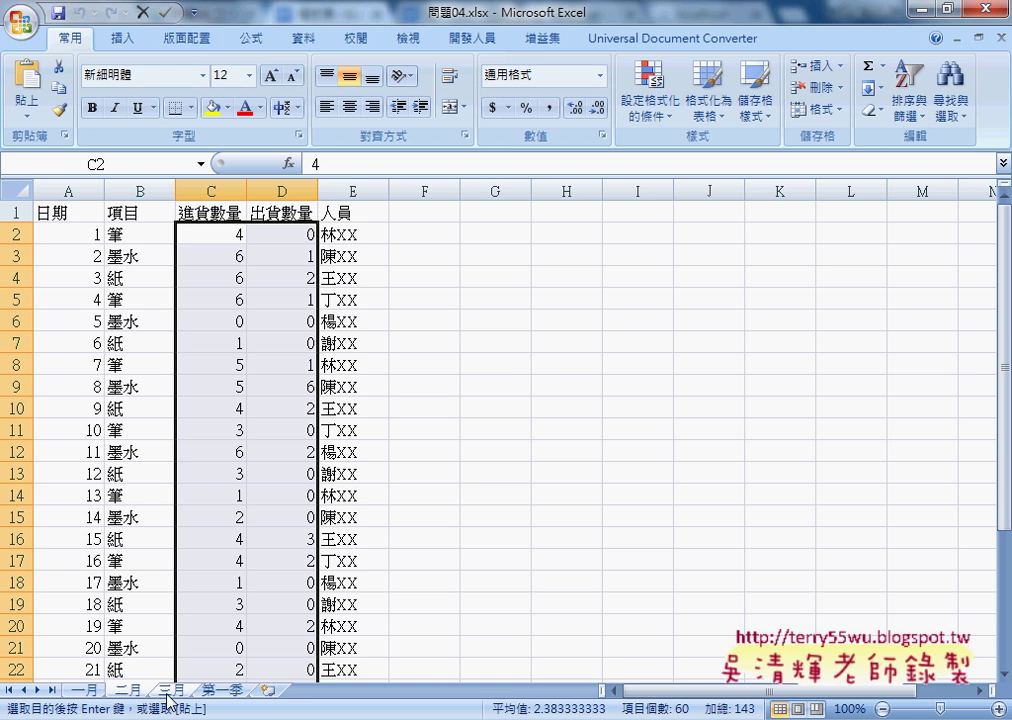
pyautogui.click(170, 690)
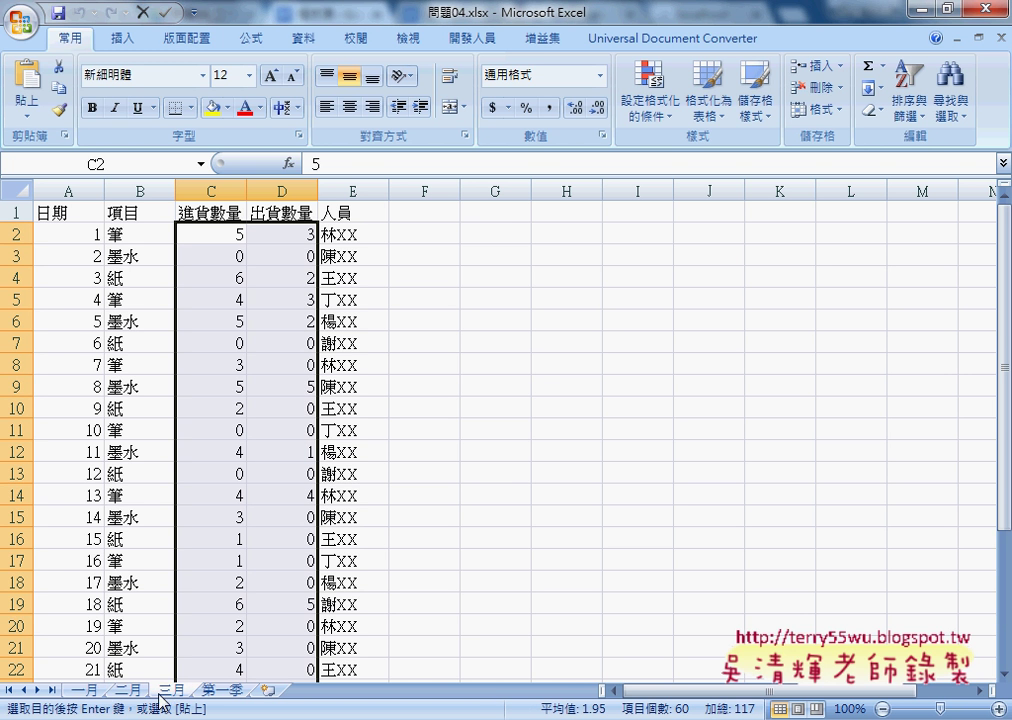
pyautogui.click(86, 690)
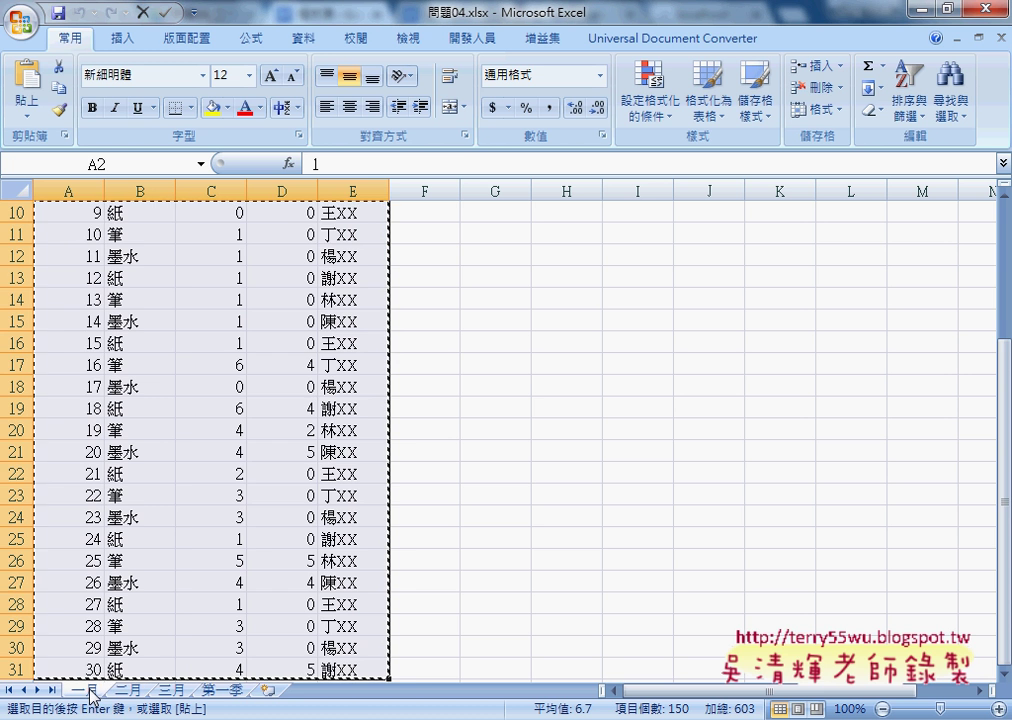
pyautogui.scroll(3, 215, 578)
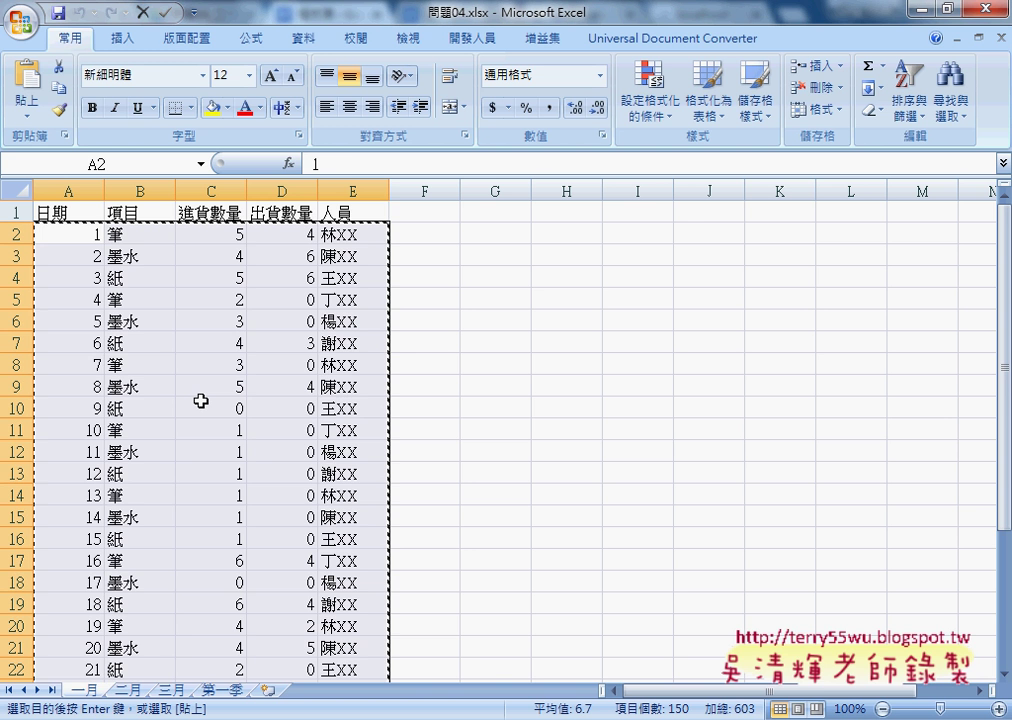
# Paste the 一月 rows into 第一季 at A2:E31 and move to the empty row A32
pyautogui.click(223, 692)
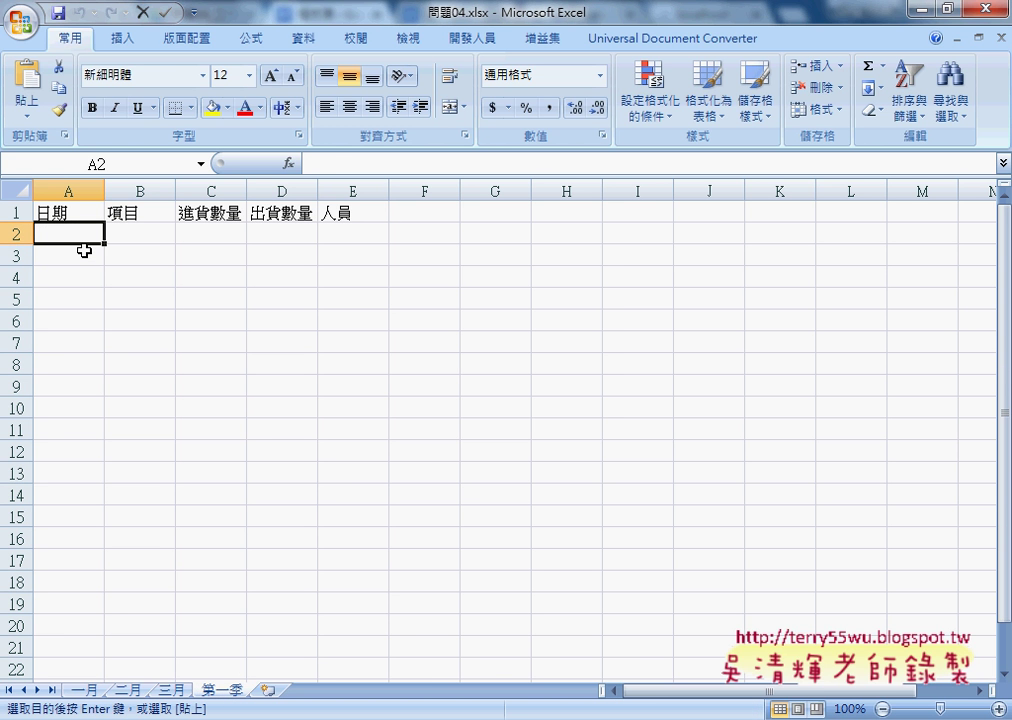
pyautogui.hotkey('ctrl', 'v')
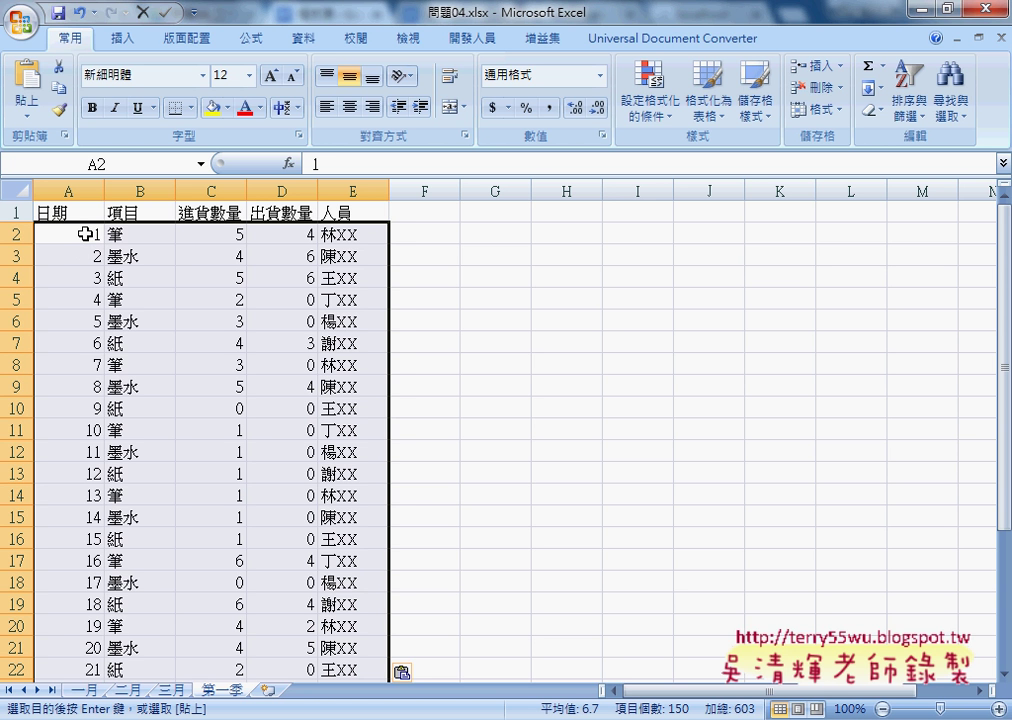
pyautogui.hotkey('ctrl', 'Down')
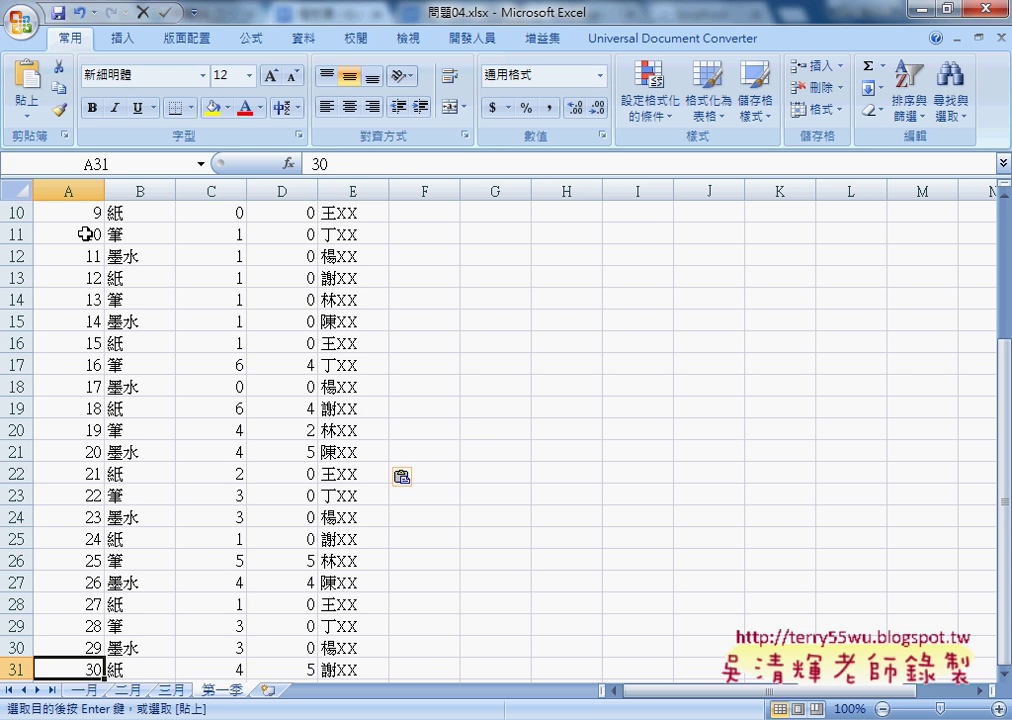
pyautogui.press('Down')
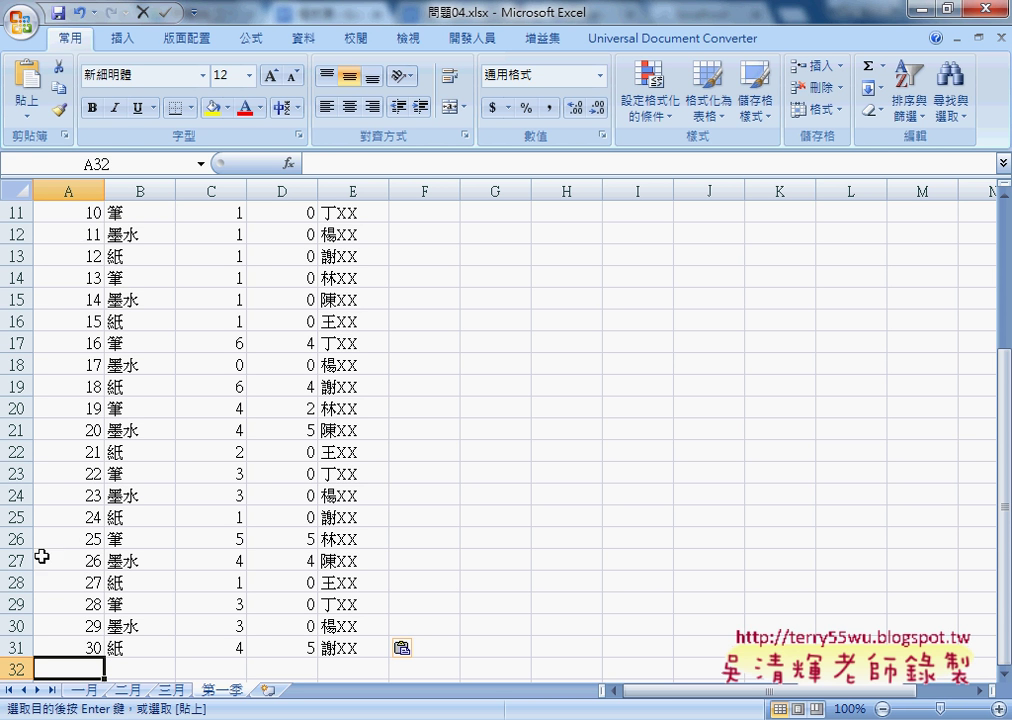
pyautogui.click(85, 647)
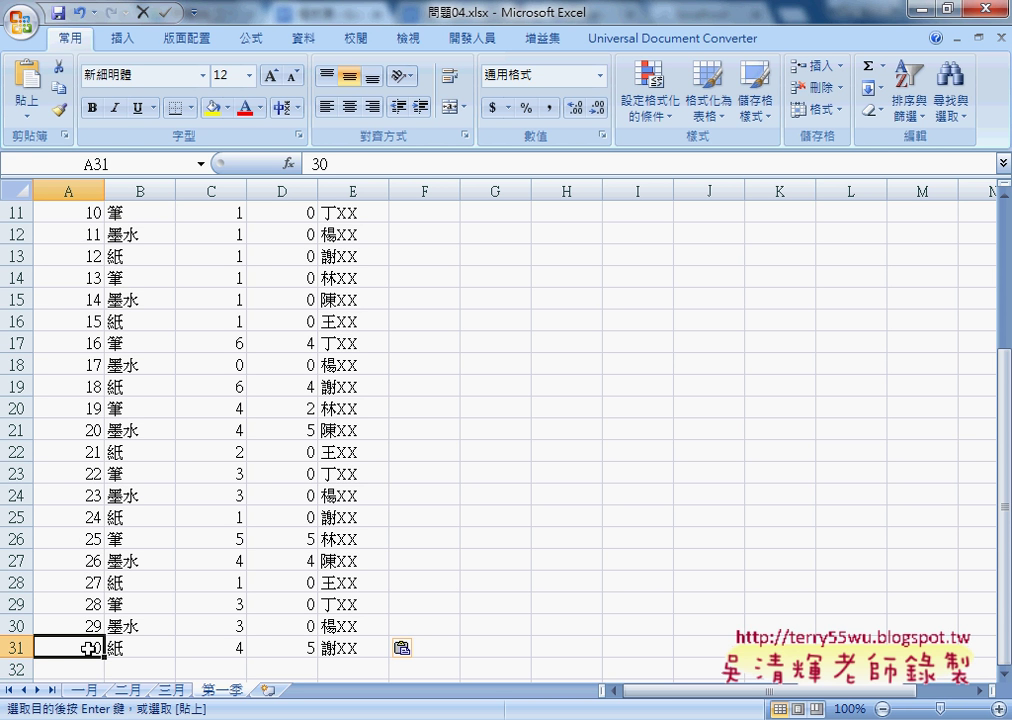
pyautogui.click(86, 672)
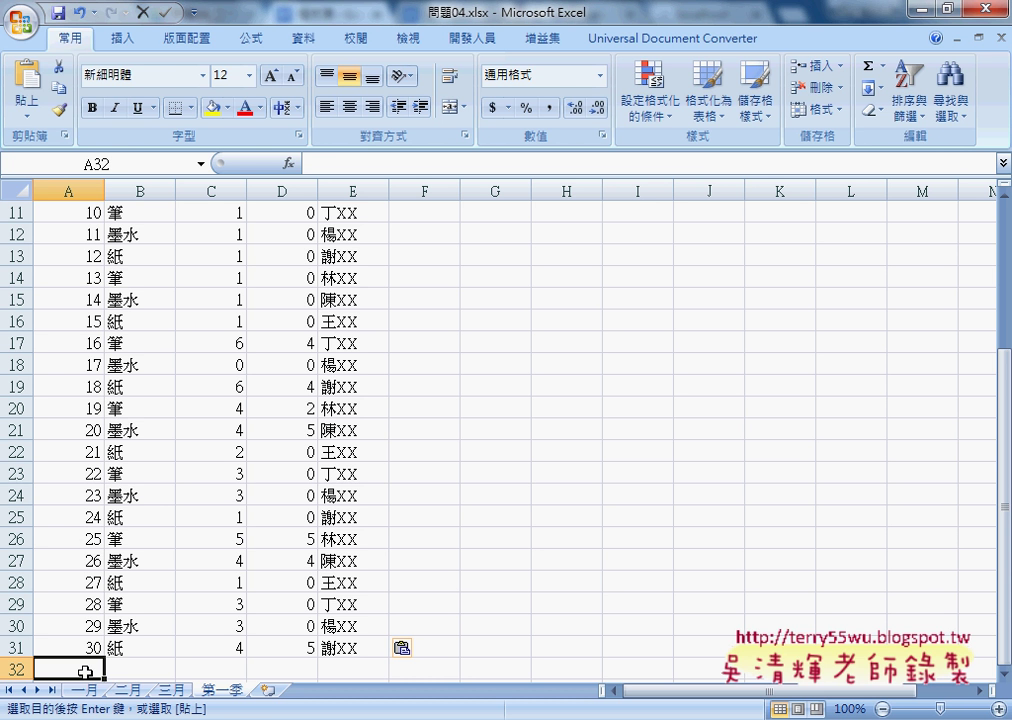
# In the macro notes, highlight the red heading, Sheets(i).Select and the A2 comment
pyautogui.hotkey('alt', 'Tab')
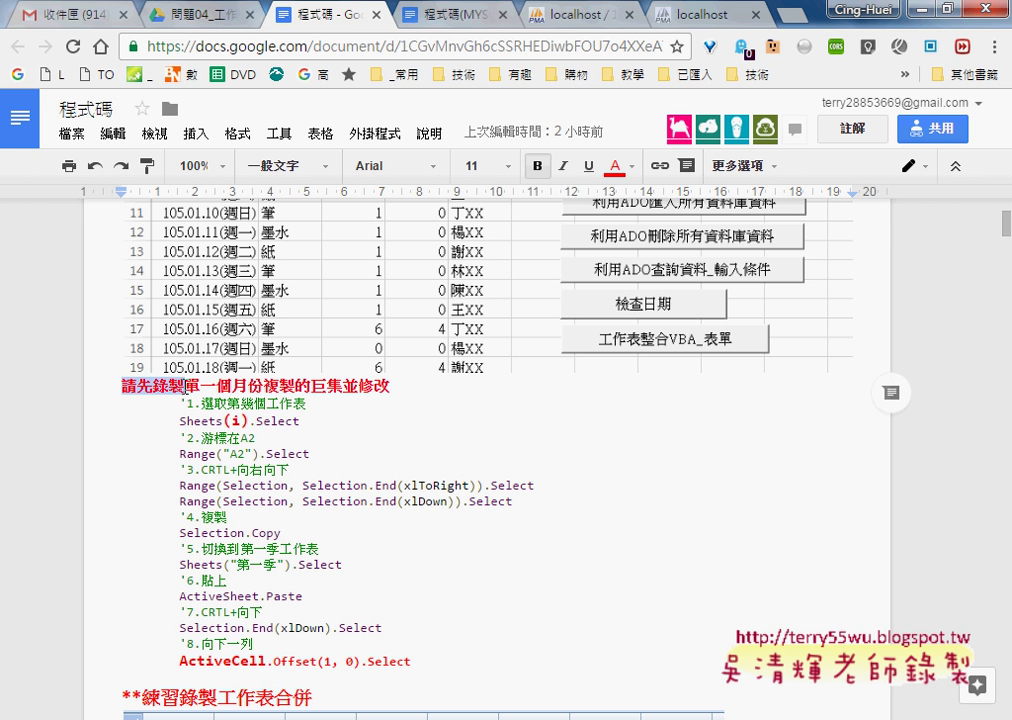
pyautogui.moveTo(122, 385); pyautogui.dragTo(264, 386)
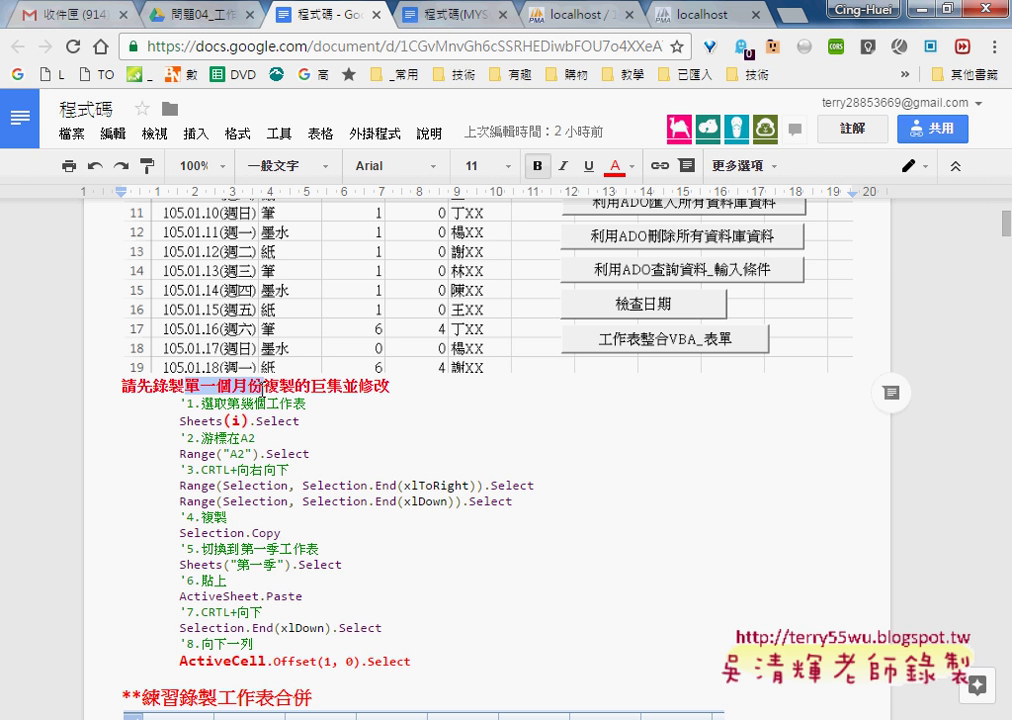
pyautogui.moveTo(358, 386); pyautogui.dragTo(387, 388)
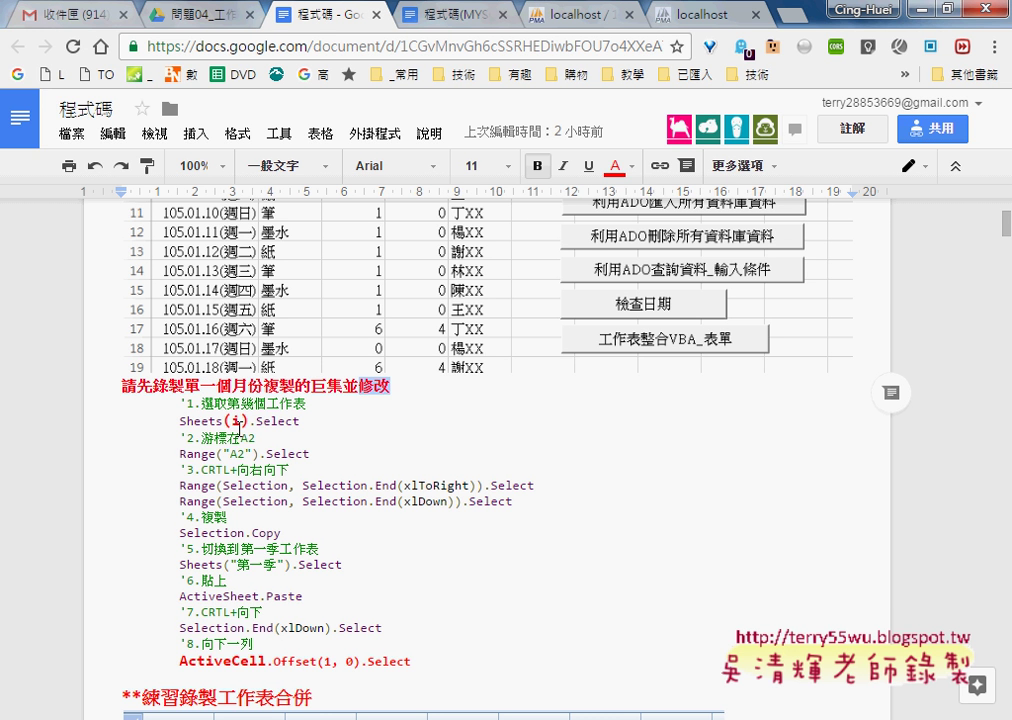
pyautogui.moveTo(180, 421); pyautogui.dragTo(248, 421)
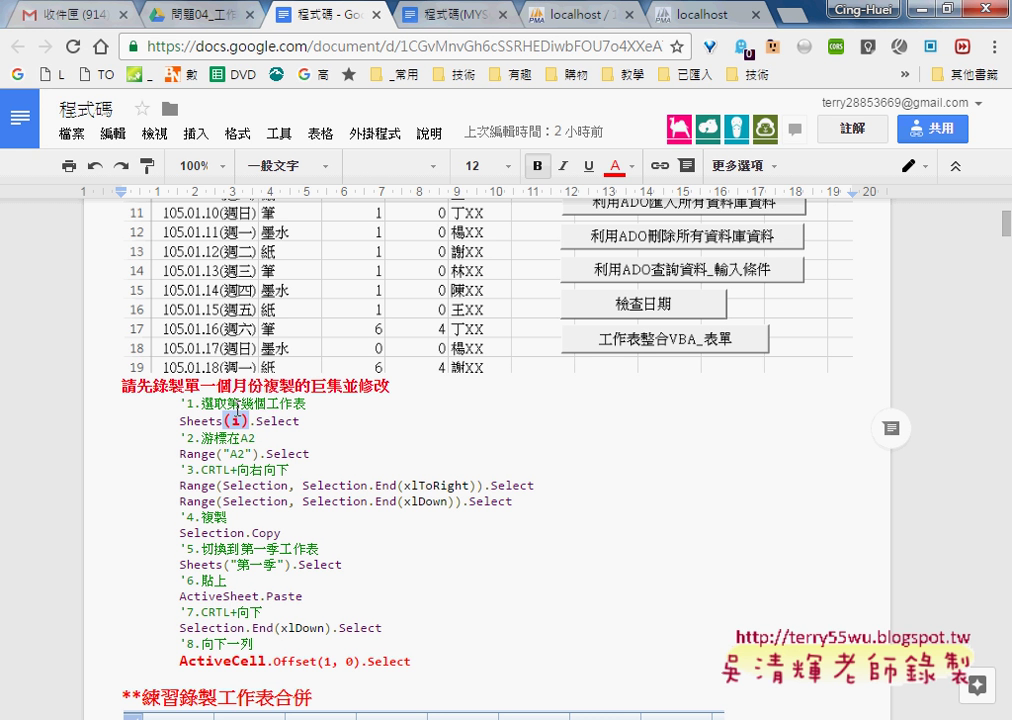
pyautogui.click(423, 428)
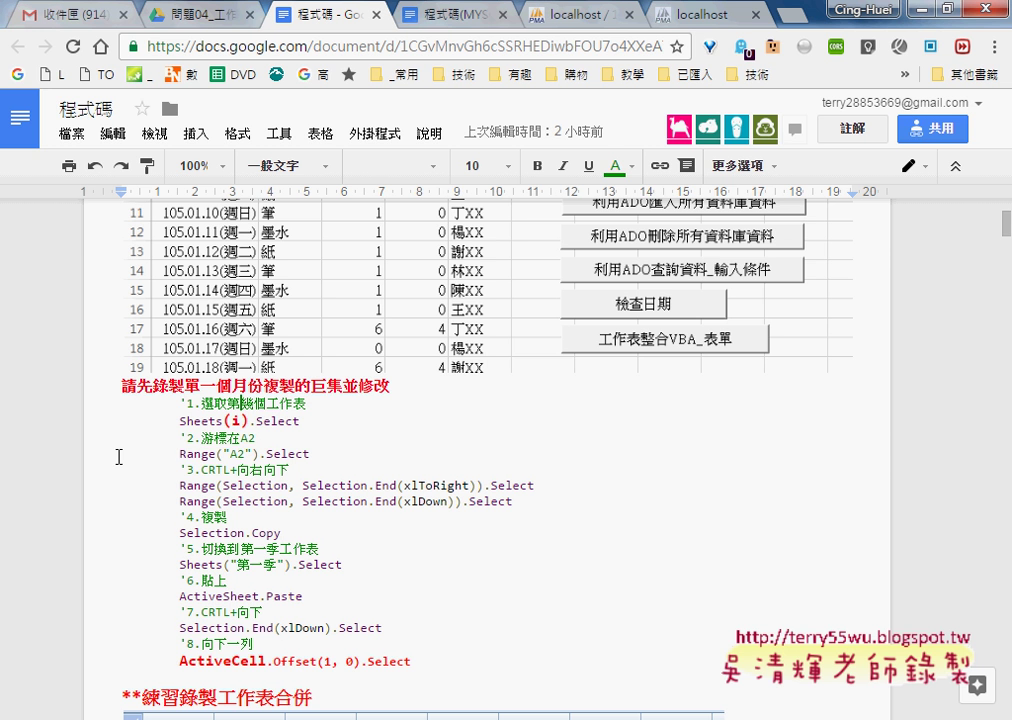
pyautogui.moveTo(240, 439); pyautogui.dragTo(253, 438)
pyautogui.click(199, 371)
# Highlight the Sheets("第一季").Select, Selection.End(xlDown).Select and ActiveCell.Offset(1, 0) lines
pyautogui.doubleClick(200, 565)
pyautogui.moveTo(245, 567); pyautogui.dragTo(345, 566)
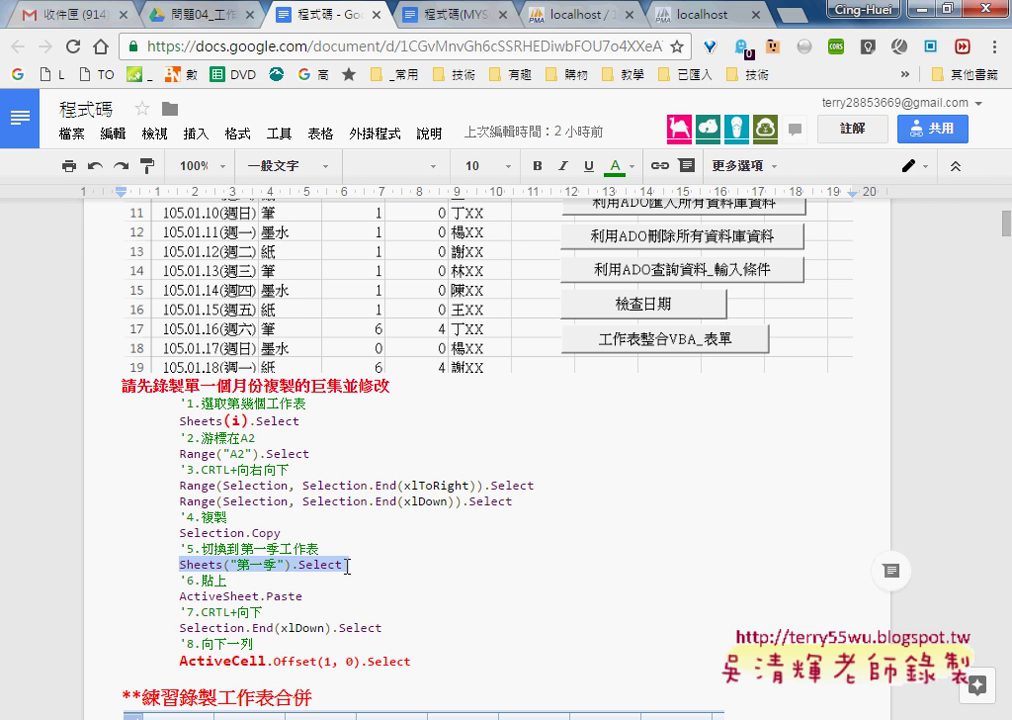
pyautogui.click(304, 599)
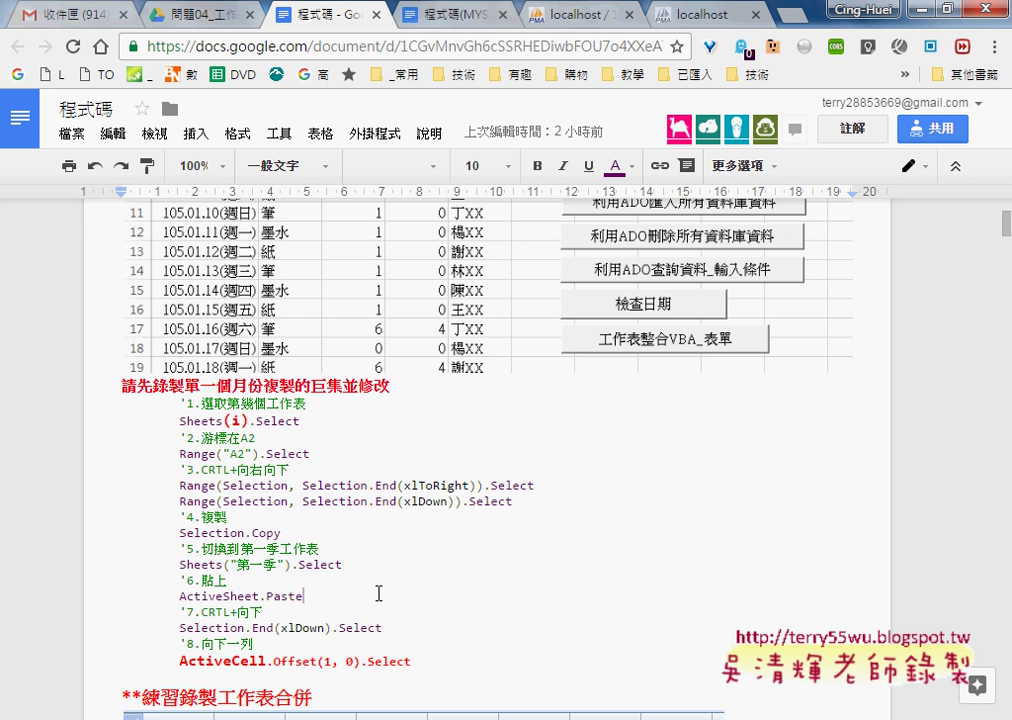
pyautogui.scroll(-2, 378, 594)
pyautogui.moveTo(181, 530); pyautogui.dragTo(385, 533)
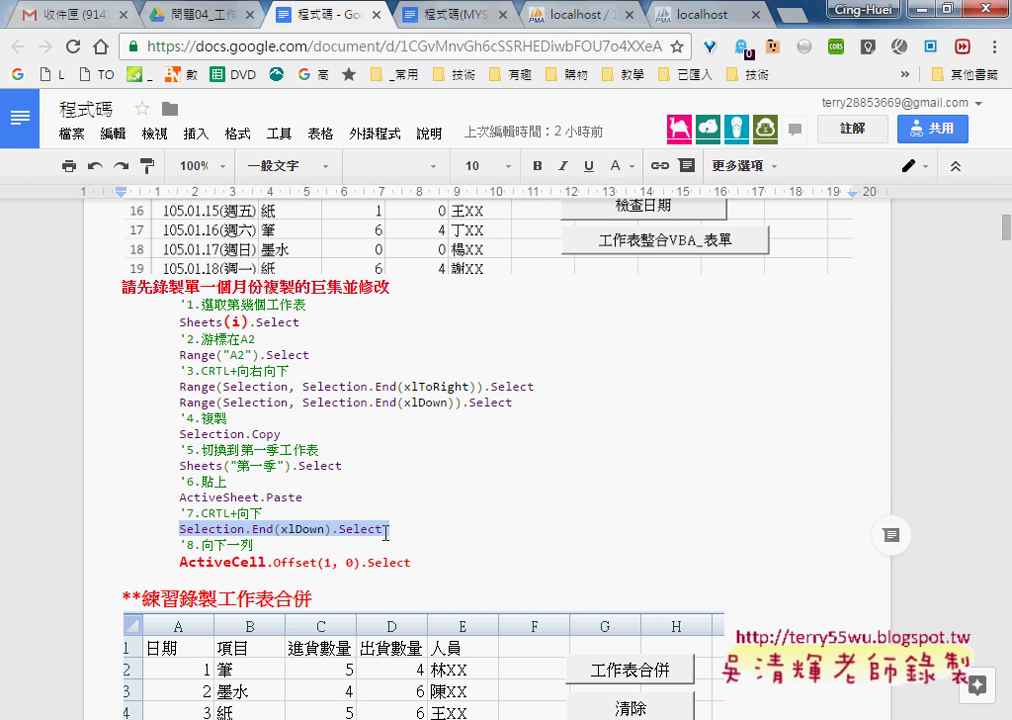
pyautogui.moveTo(180, 562); pyautogui.dragTo(267, 561)
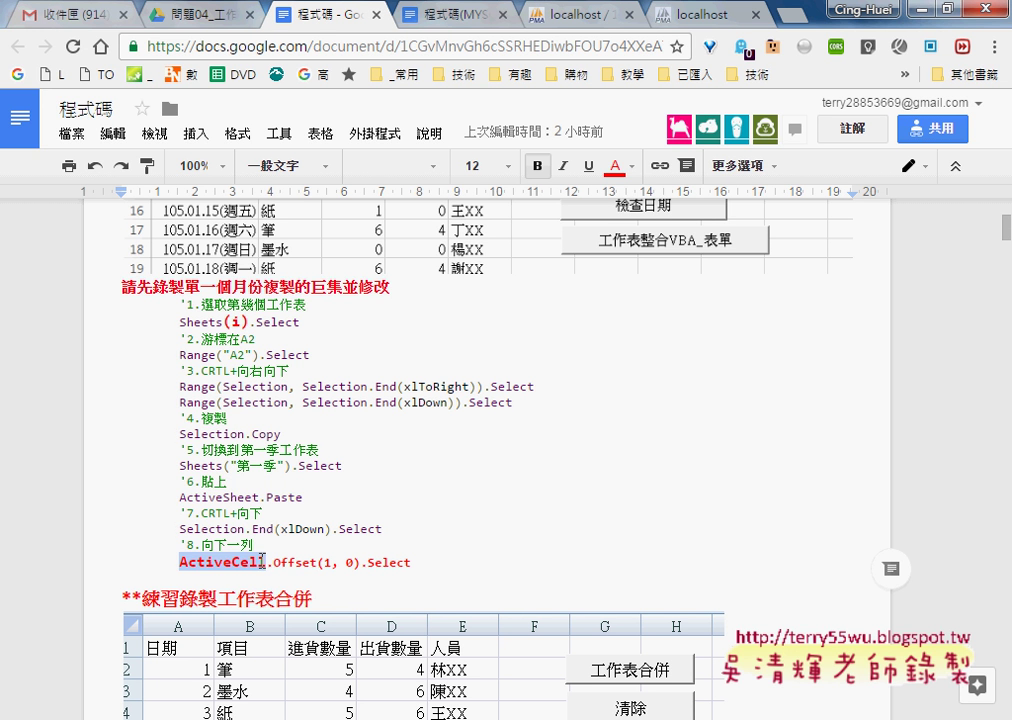
pyautogui.moveTo(265, 562); pyautogui.dragTo(334, 566)
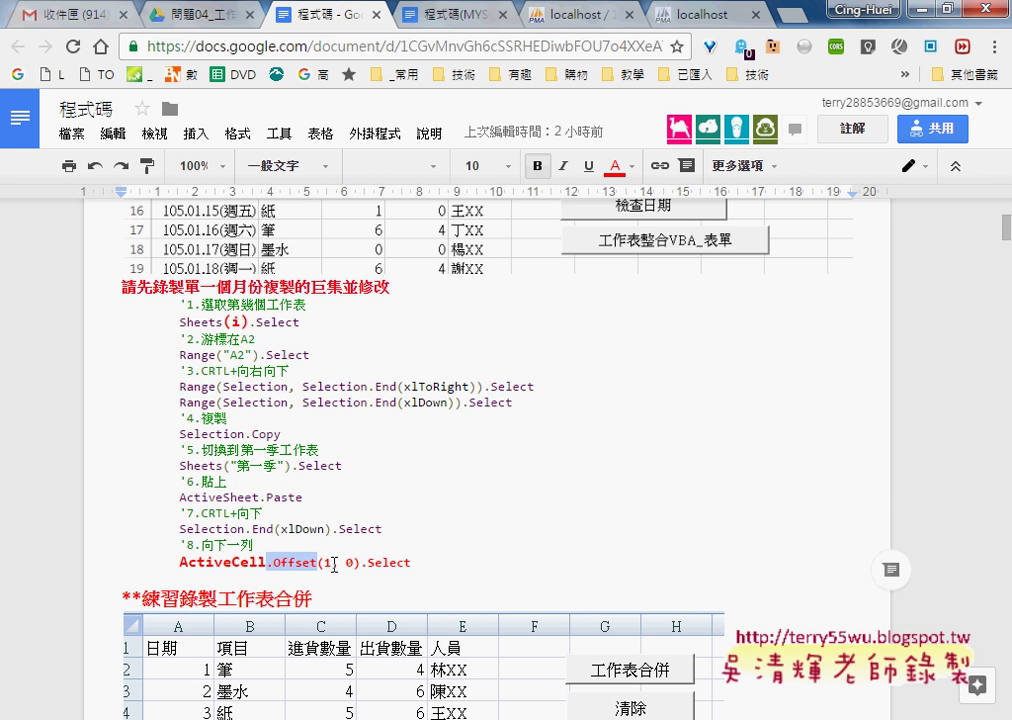
pyautogui.moveTo(334, 566); pyautogui.dragTo(411, 565)
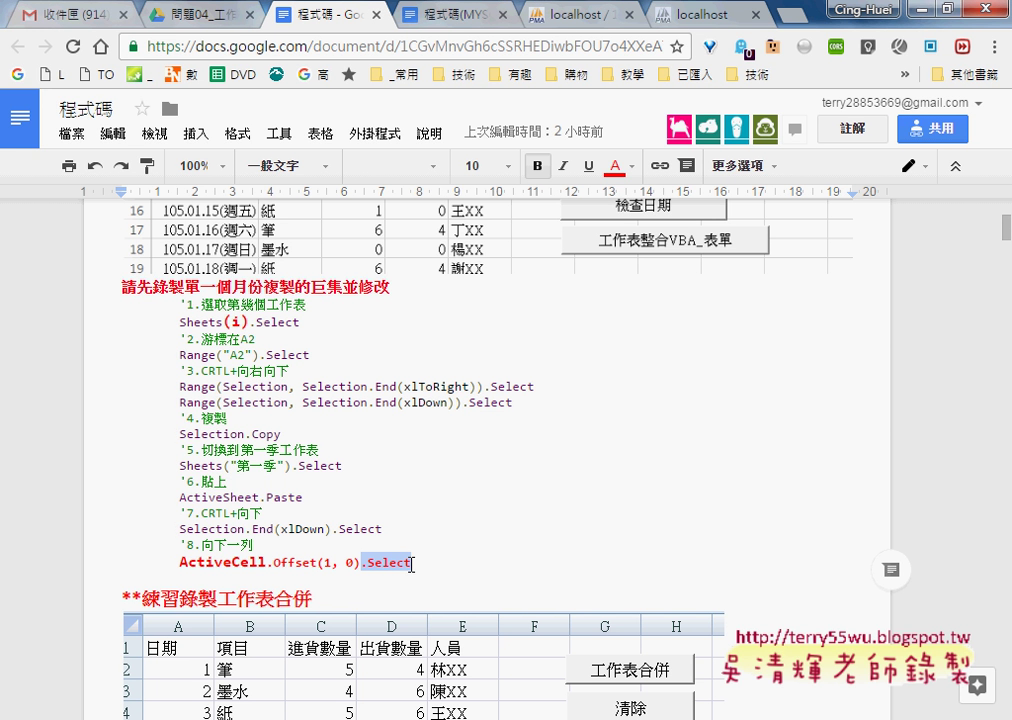
# Back in Excel, open Record Macro from the Developer tab and move its dialog
pyautogui.hotkey('alt', 'Tab')
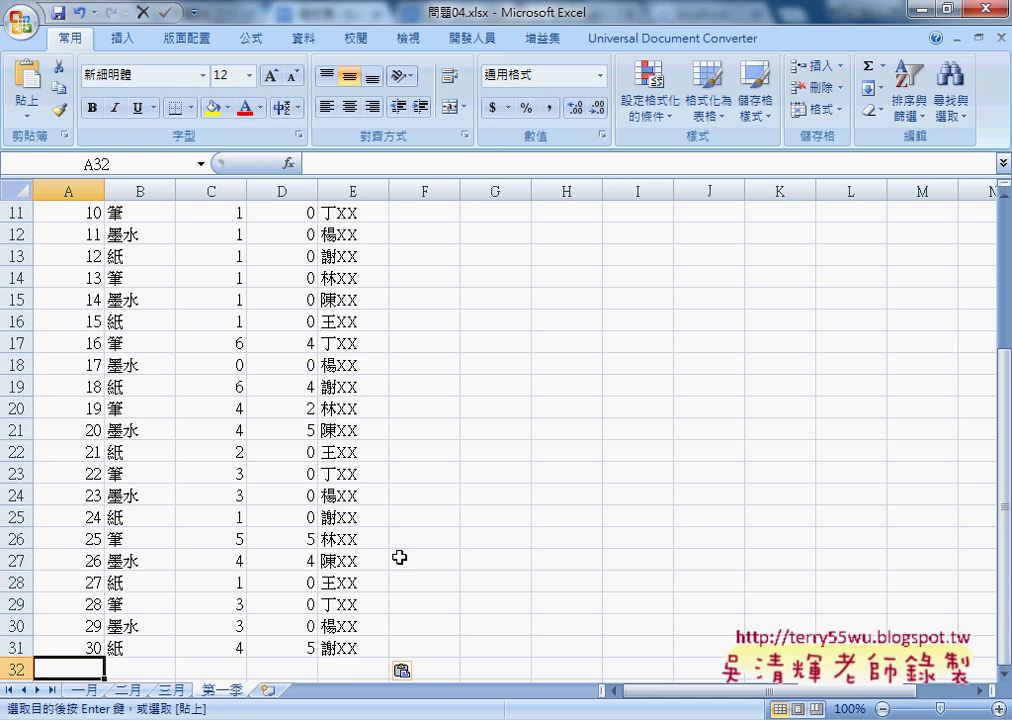
pyautogui.scroll(1, 399, 556)
pyautogui.scroll(1, 399, 556)
pyautogui.scroll(1, 399, 556)
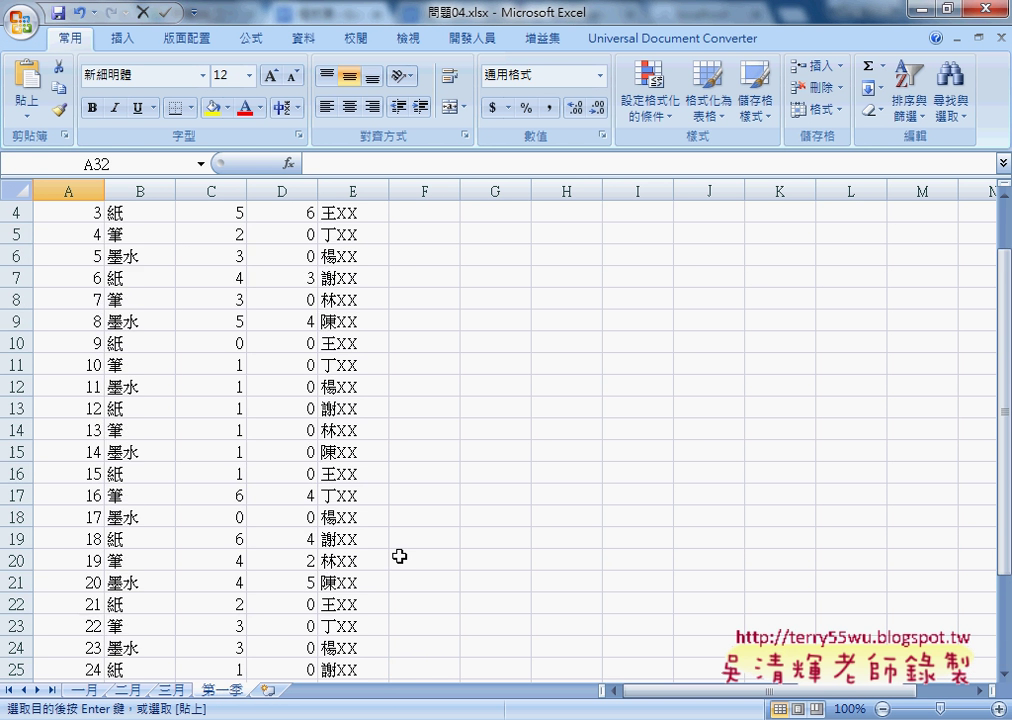
pyautogui.scroll(1, 399, 556)
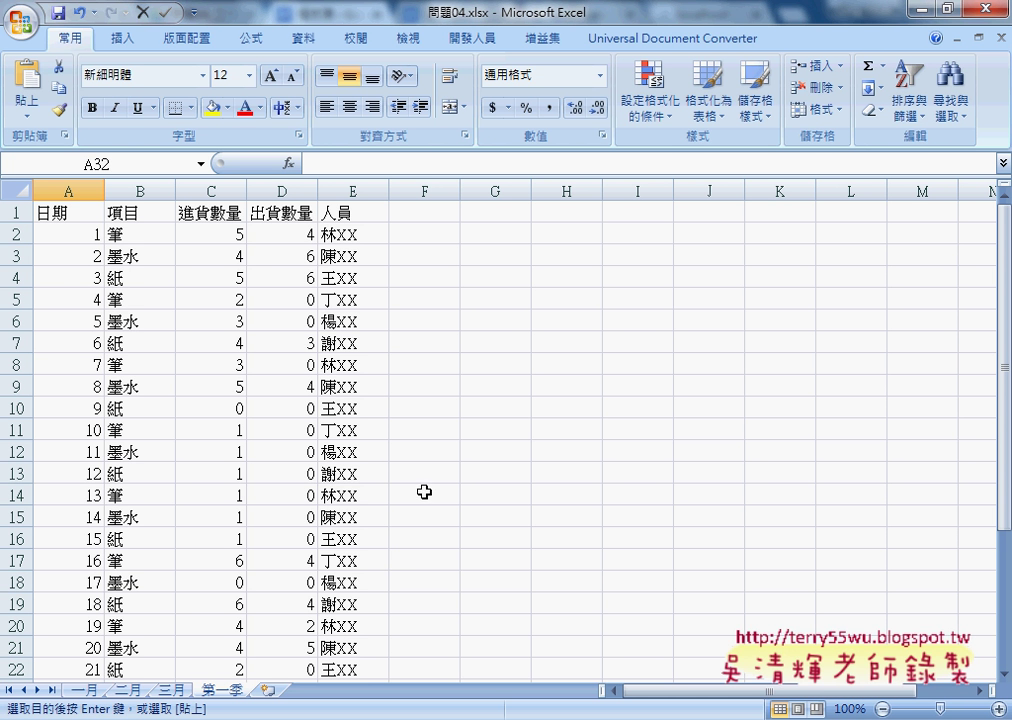
pyautogui.click(468, 42)
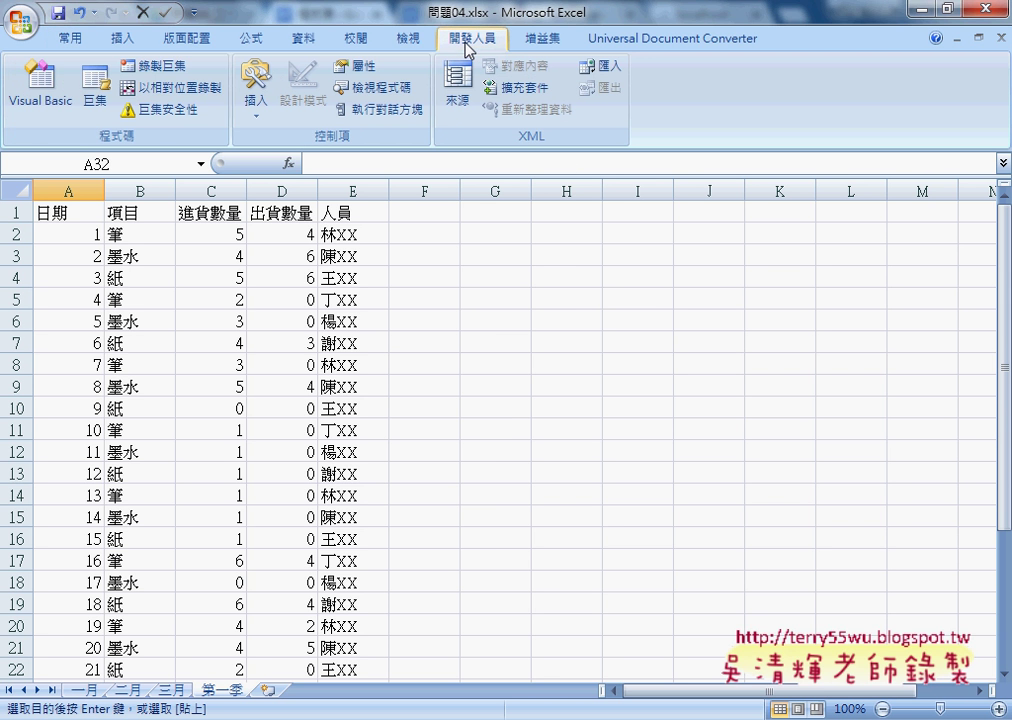
pyautogui.click(145, 66)
pyautogui.moveTo(618, 370); pyautogui.dragTo(492, 226)
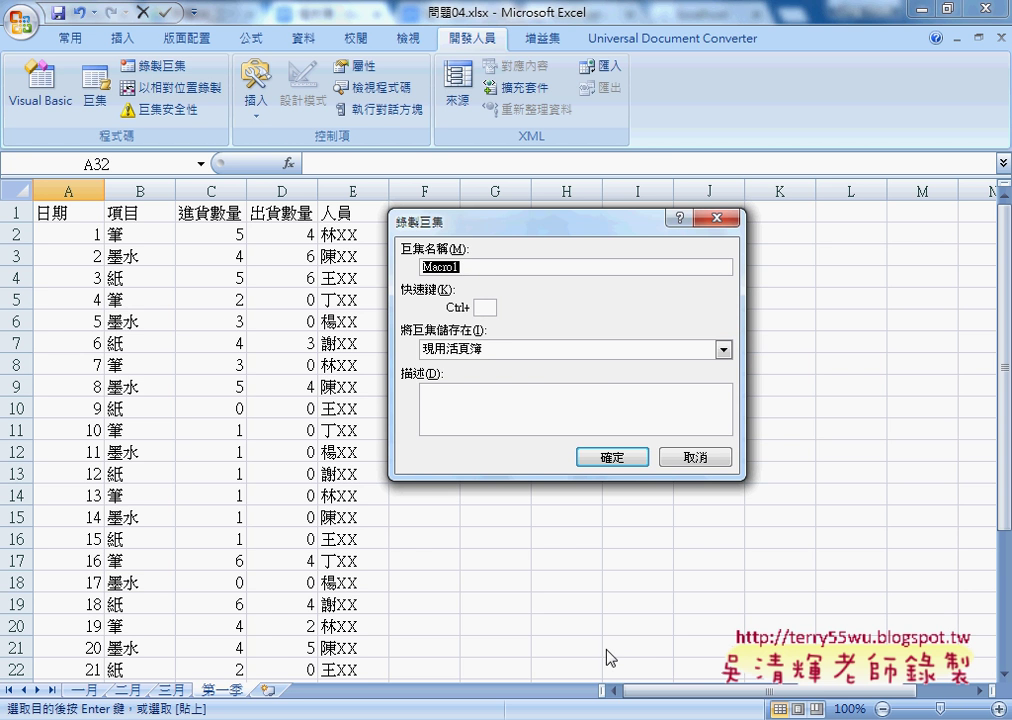
# Name the macro 工作表合併, store it in This Workbook, and start recording
pyautogui.hotkey('alt', 'Tab')
pyautogui.scroll(5, 407, 524)
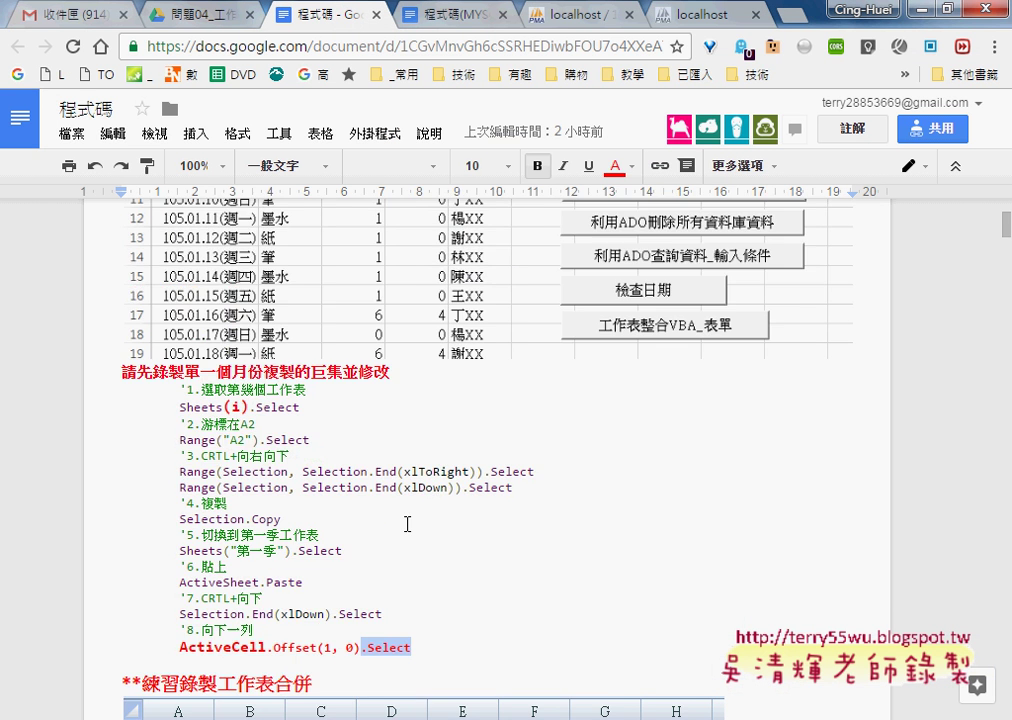
pyautogui.hotkey('alt', 'Tab')
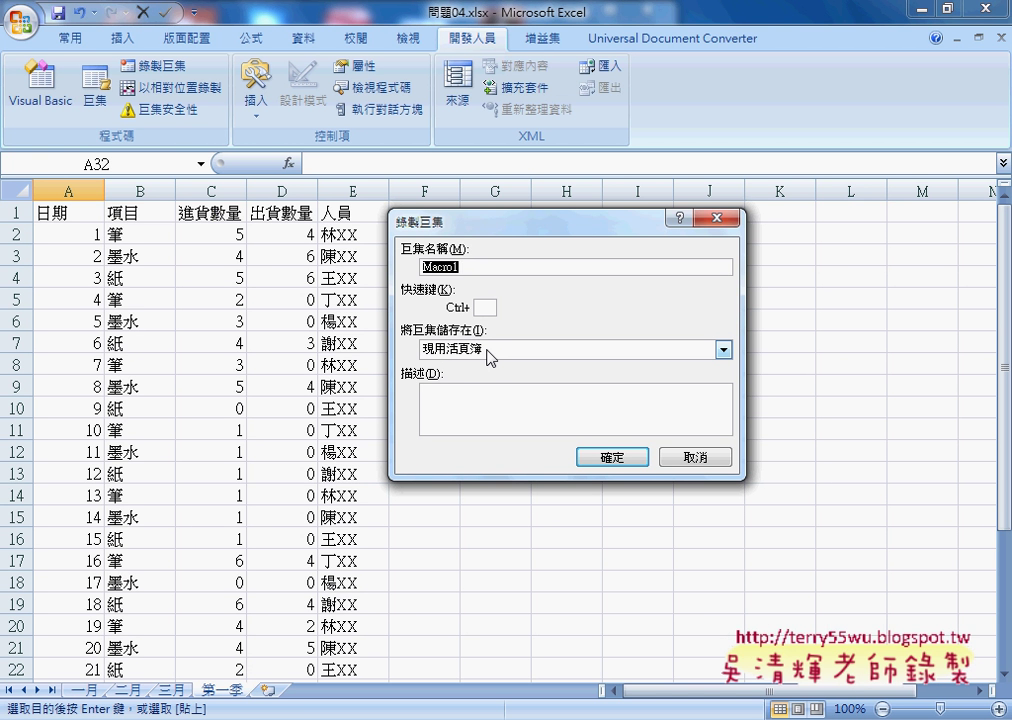
pyautogui.write('工')
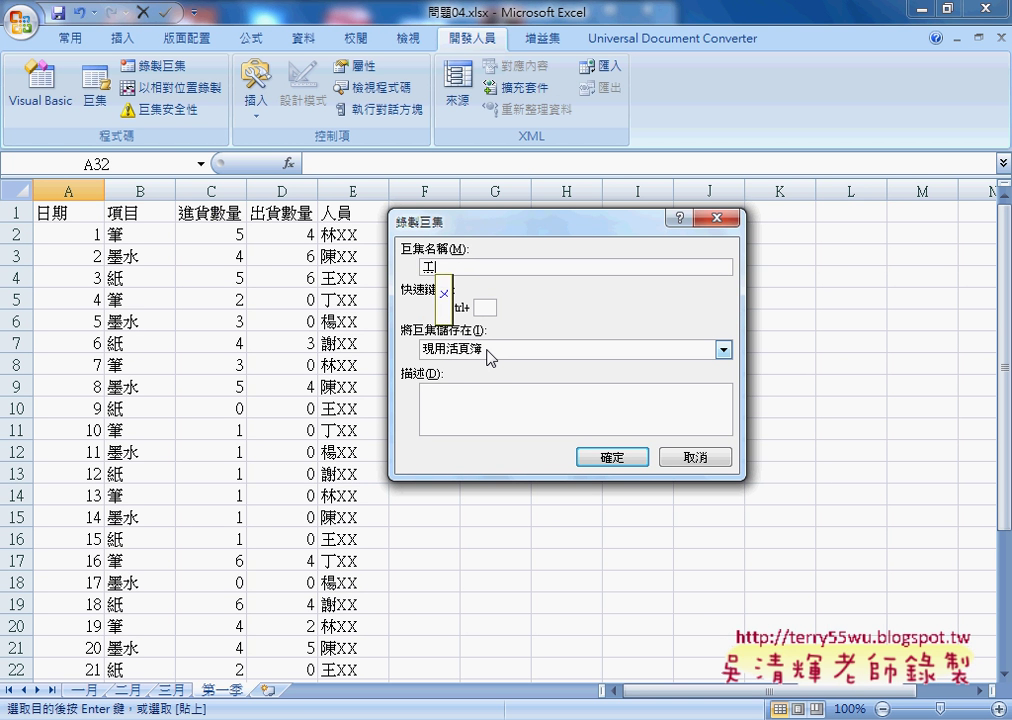
pyautogui.write('作表合')
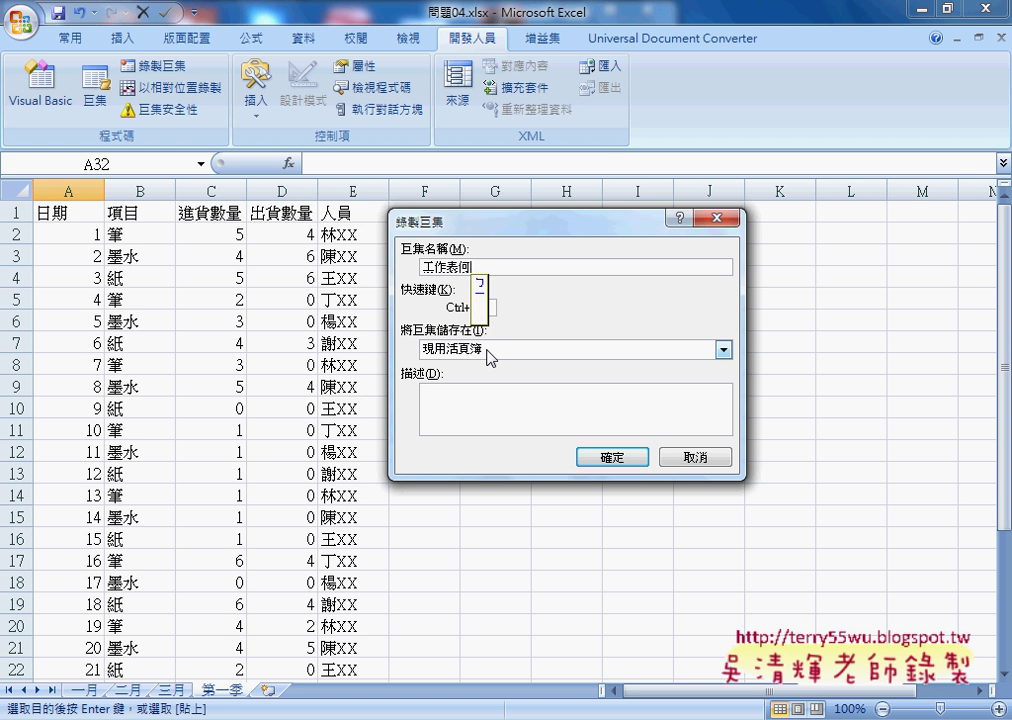
pyautogui.write('併')
pyautogui.press('Return')
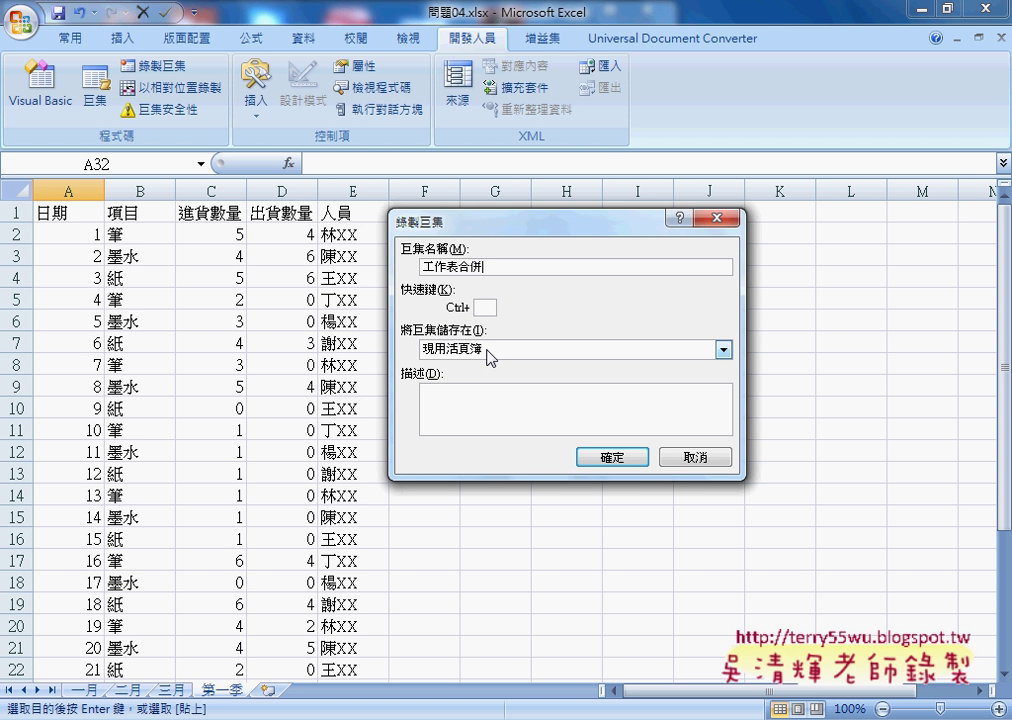
pyautogui.click(600, 457)
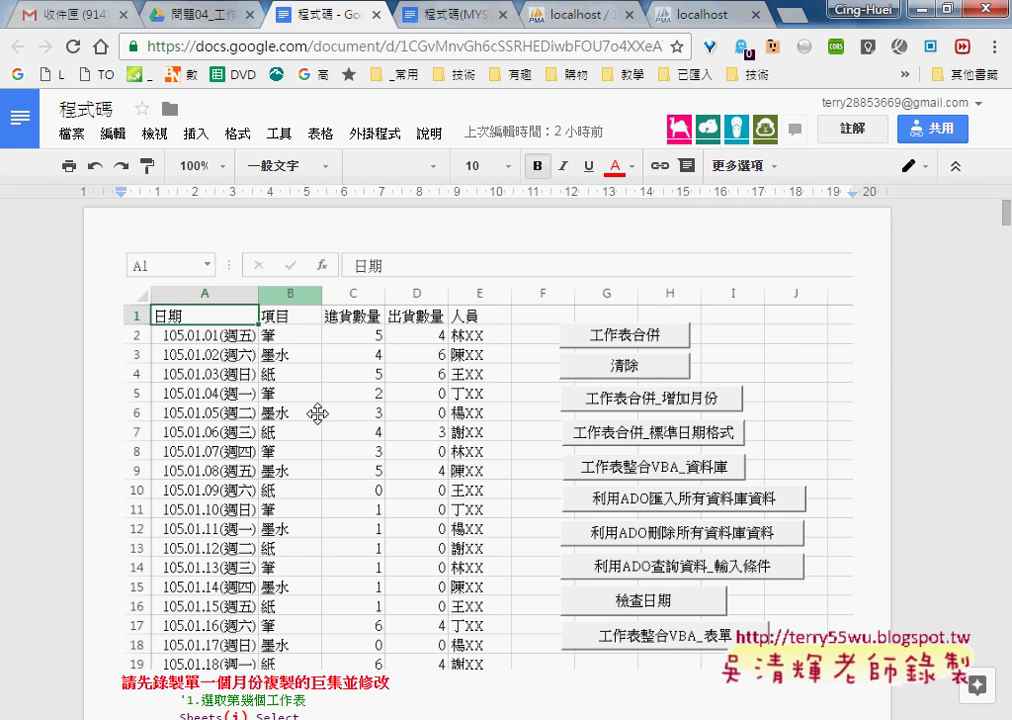
# On the 一月 sheet, select the data block A2:E31 for copying
pyautogui.scroll(-3, 252, 376)
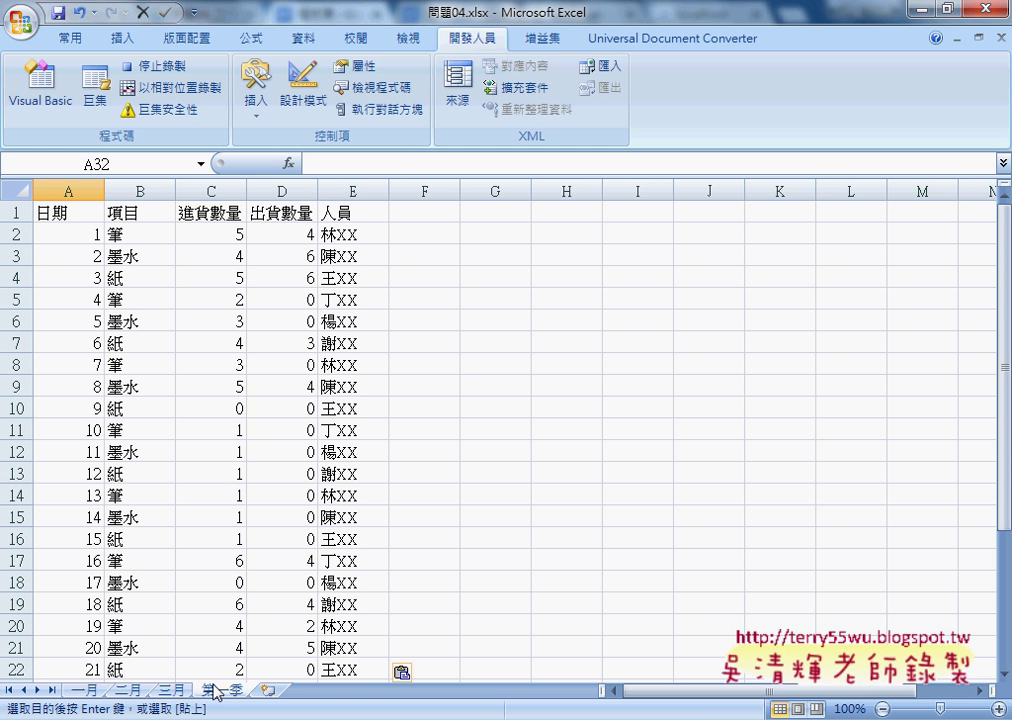
pyautogui.click(84, 697)
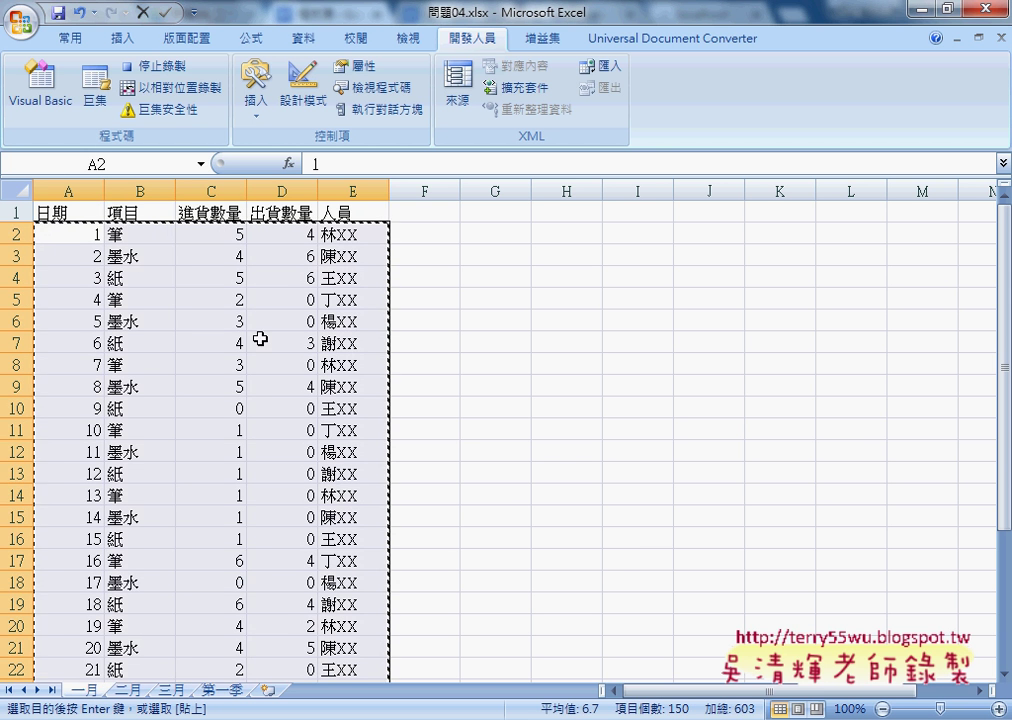
pyautogui.click(83, 233)
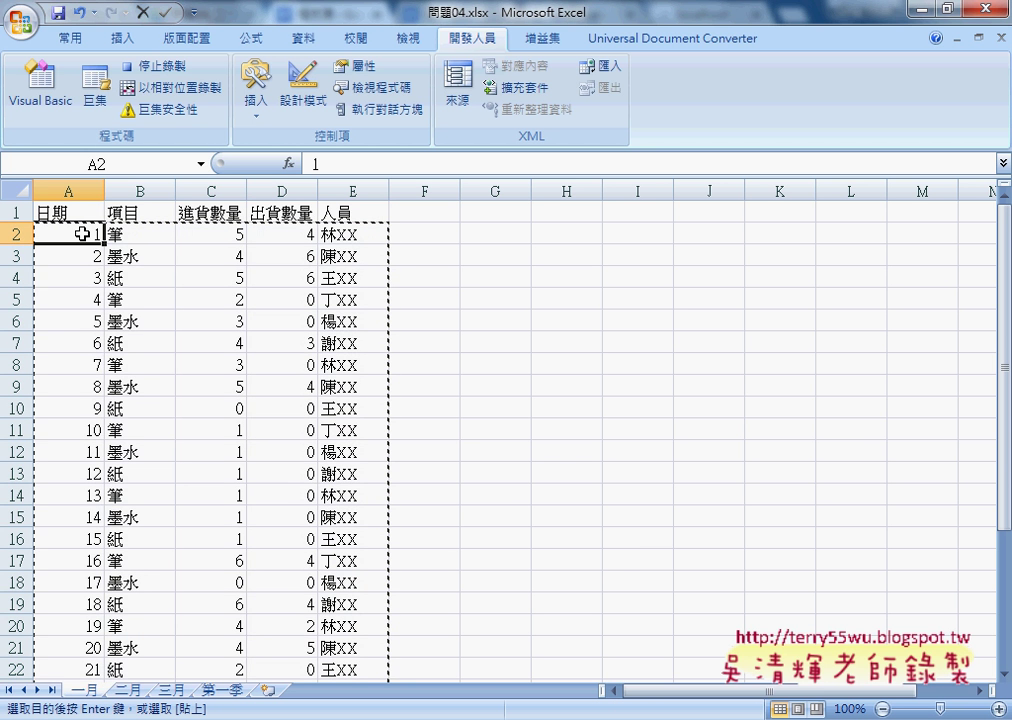
pyautogui.hotkey('ctrl', 'shift', 'Right')
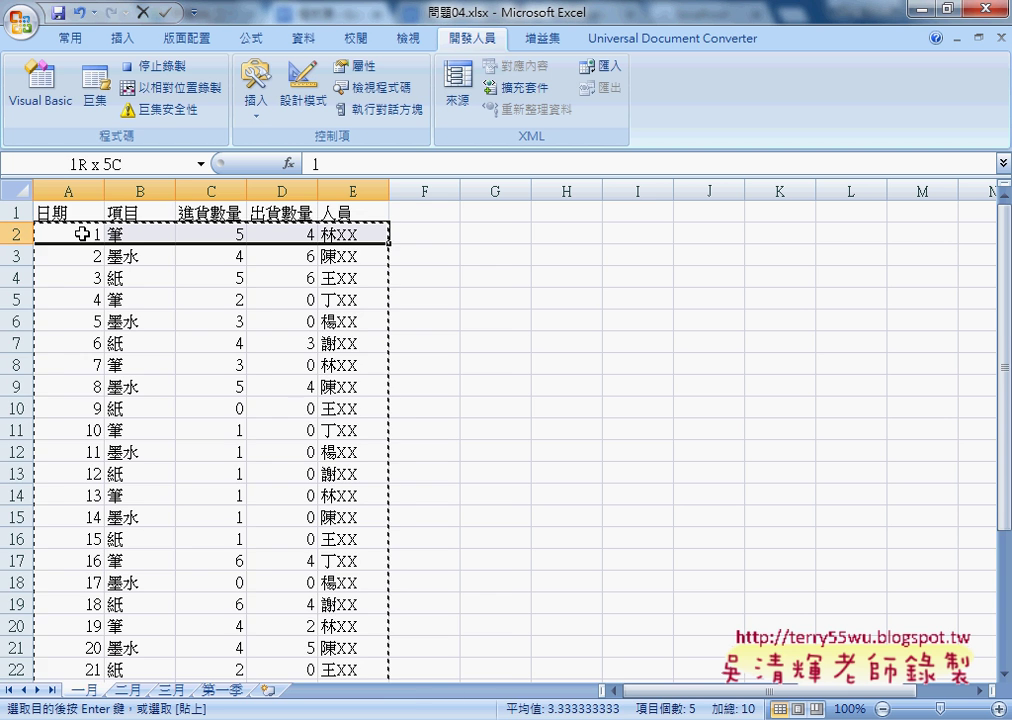
pyautogui.hotkey('ctrl', 'shift', 'Down')
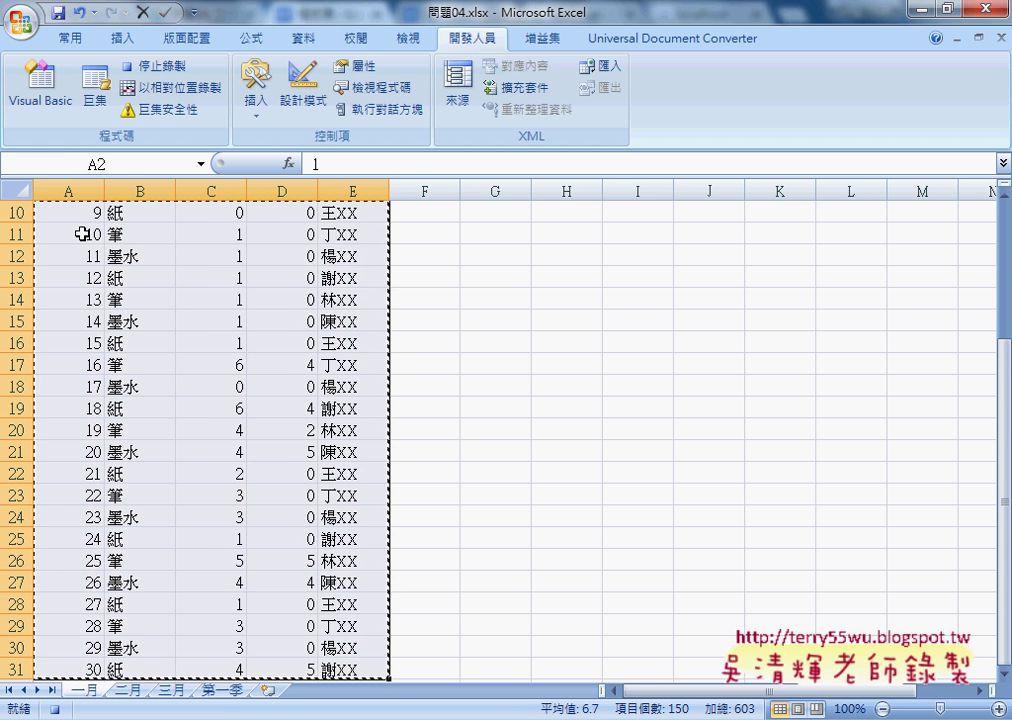
# Paste the 一月 rows into 第一季 at A2 and finish on empty cell A32
pyautogui.click(225, 690)
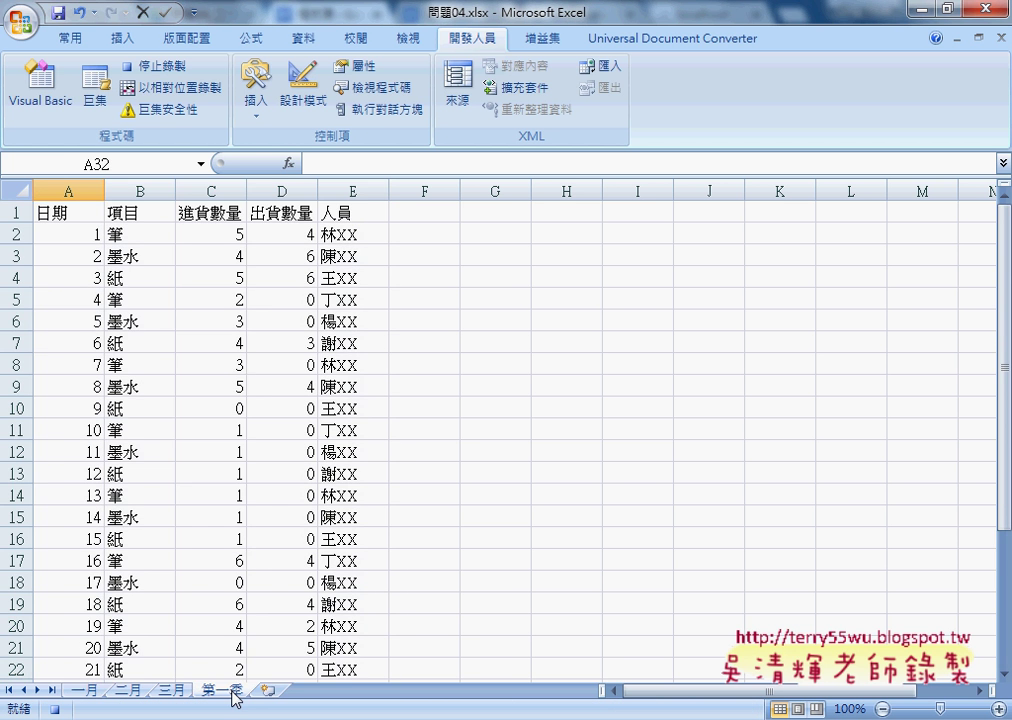
pyautogui.click(61, 233)
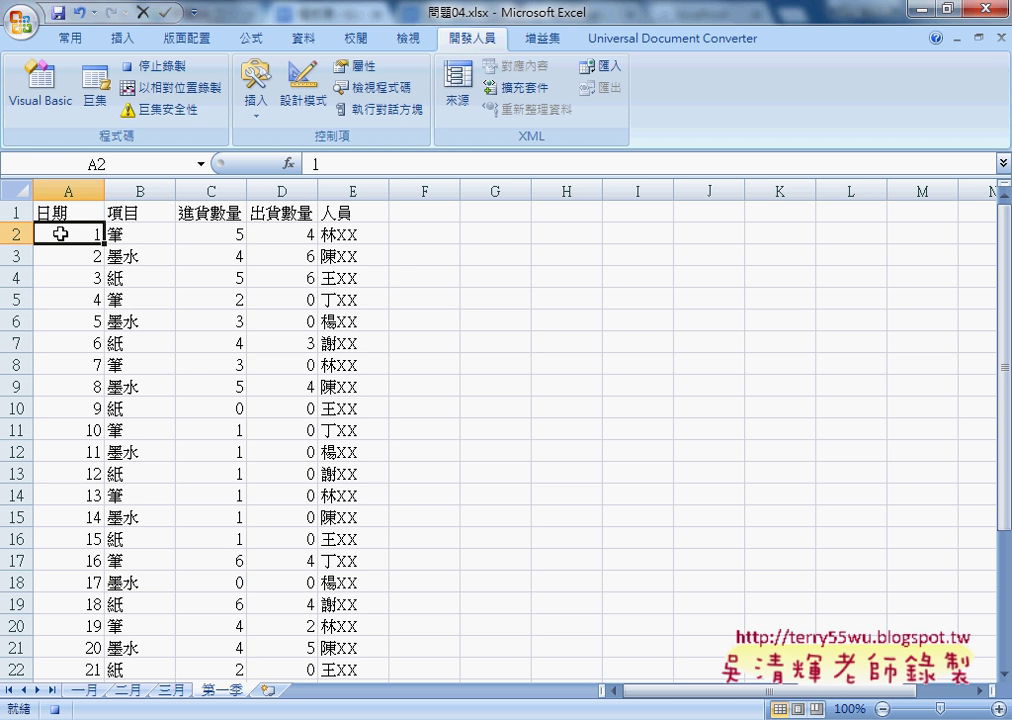
pyautogui.hotkey('ctrl', 'v')
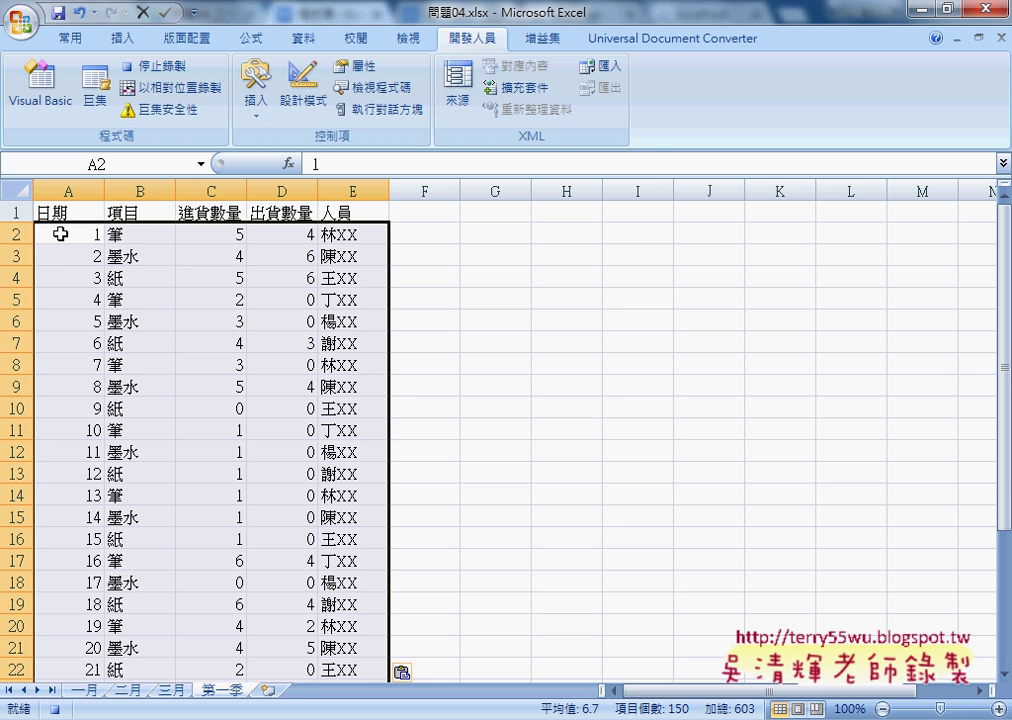
pyautogui.hotkey('ctrl', 'Down')
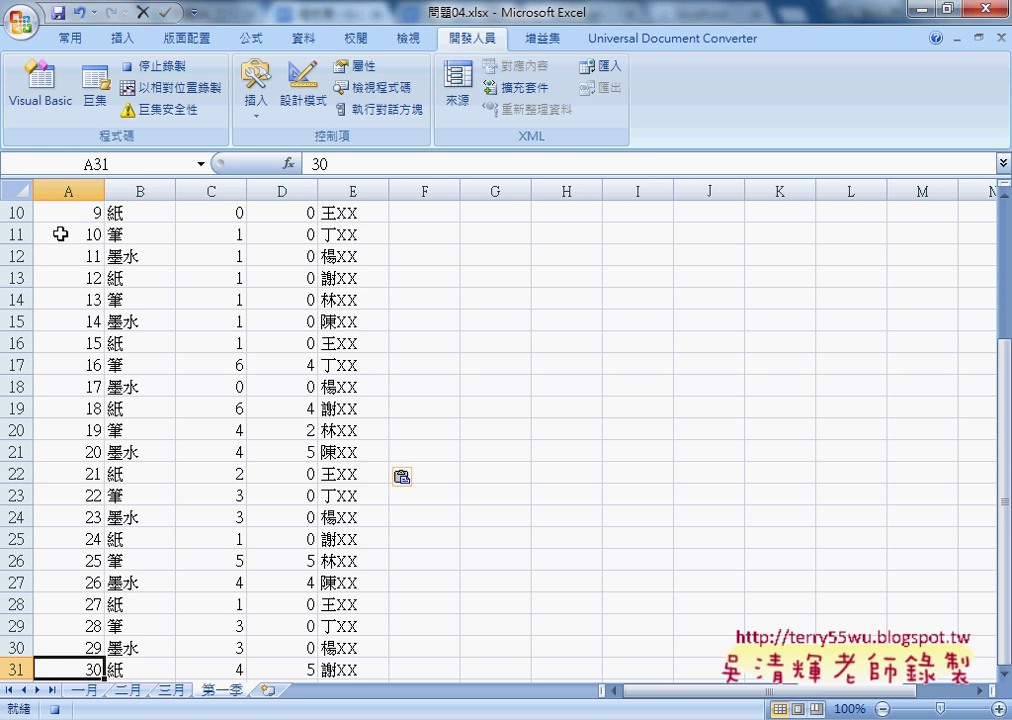
pyautogui.press('Down')
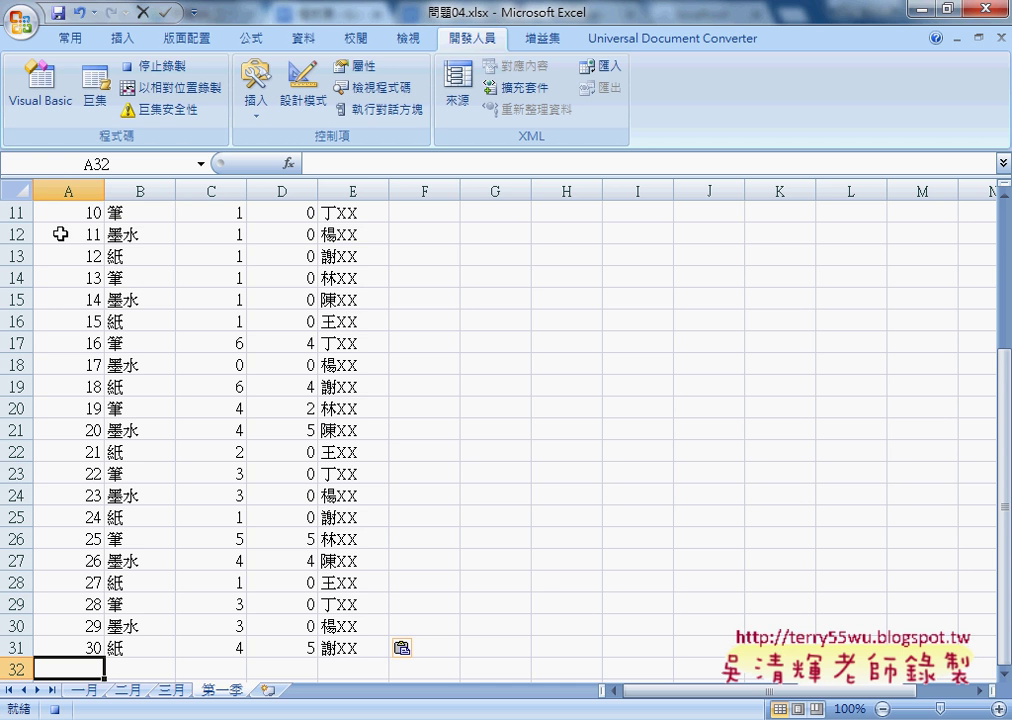
# Stop recording and open the 工作表合併 macro code in the VBA editor
pyautogui.click(155, 67)
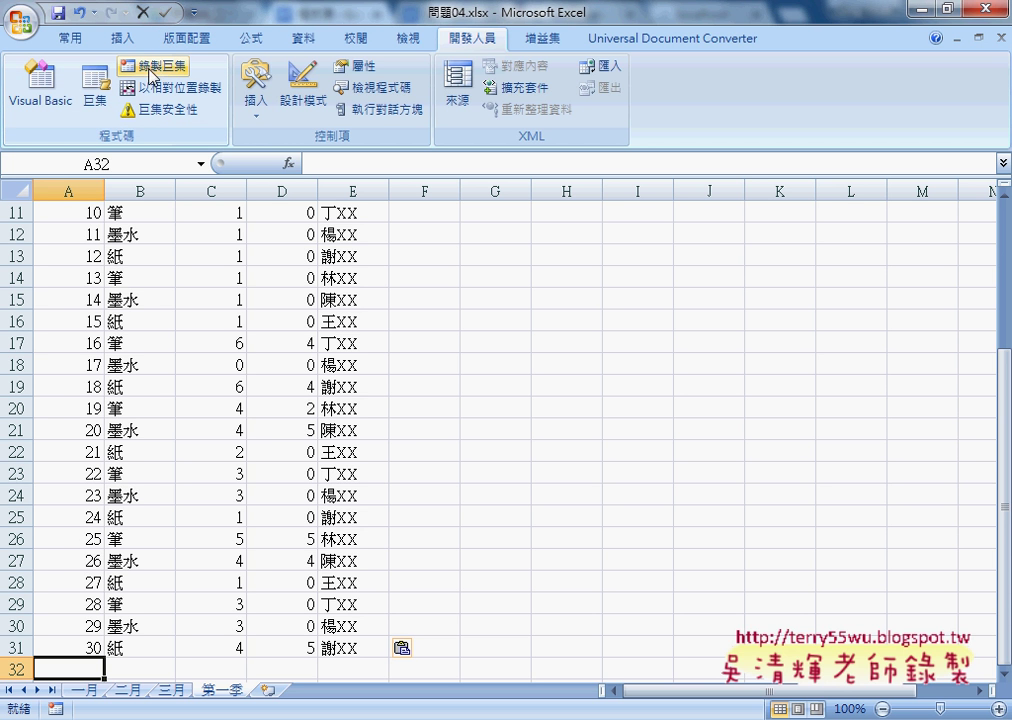
pyautogui.click(96, 100)
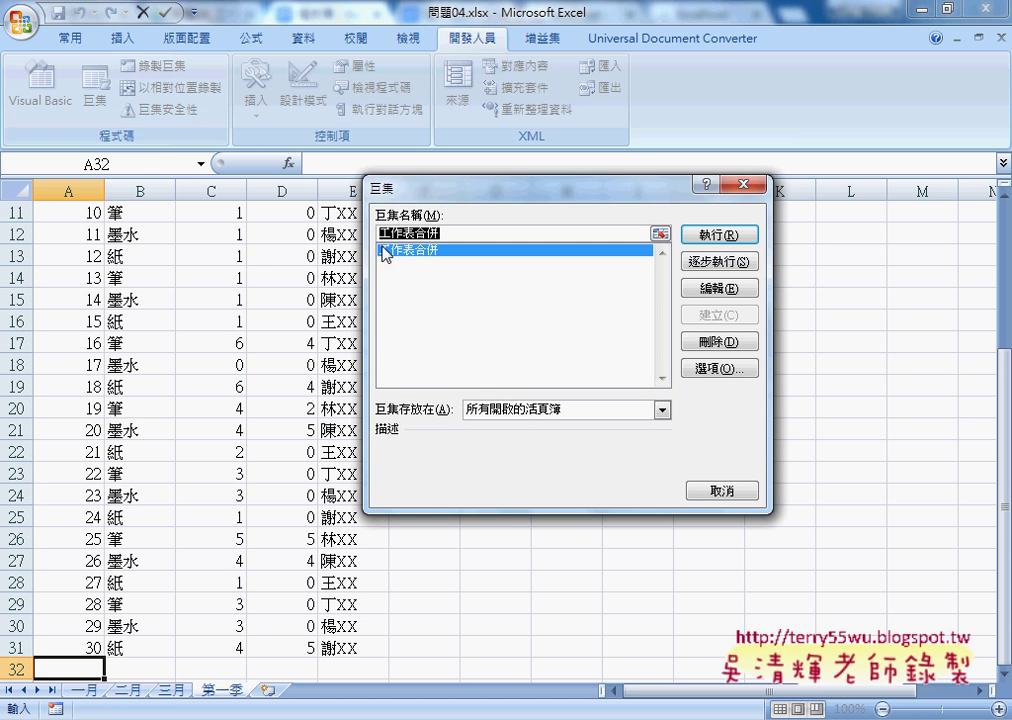
pyautogui.click(719, 288)
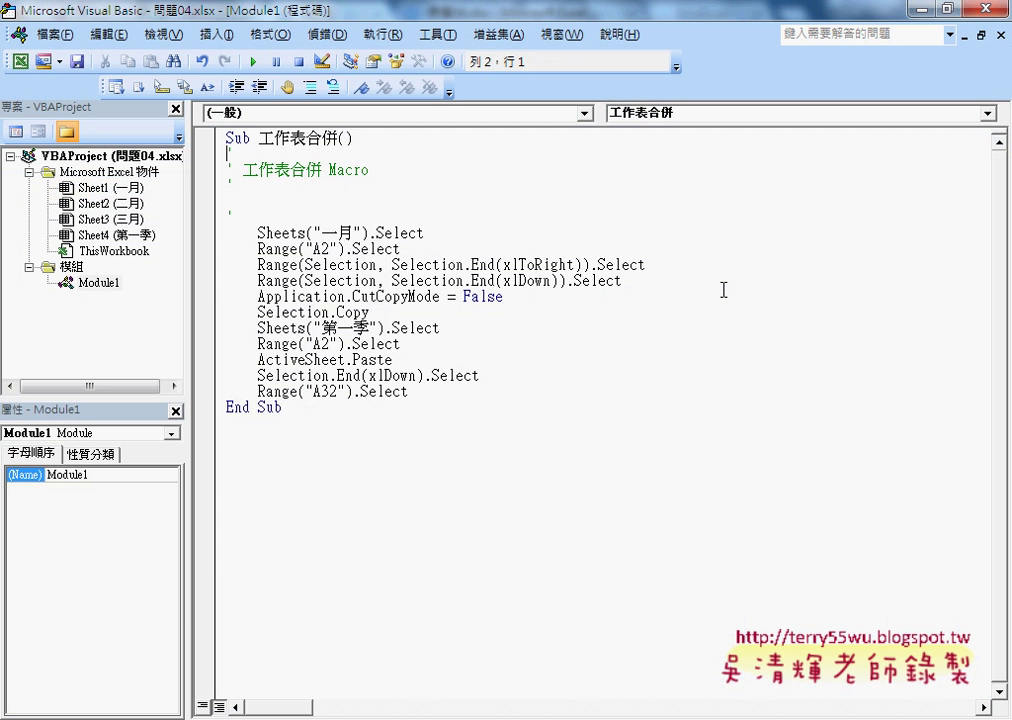
pyautogui.click(99, 284)
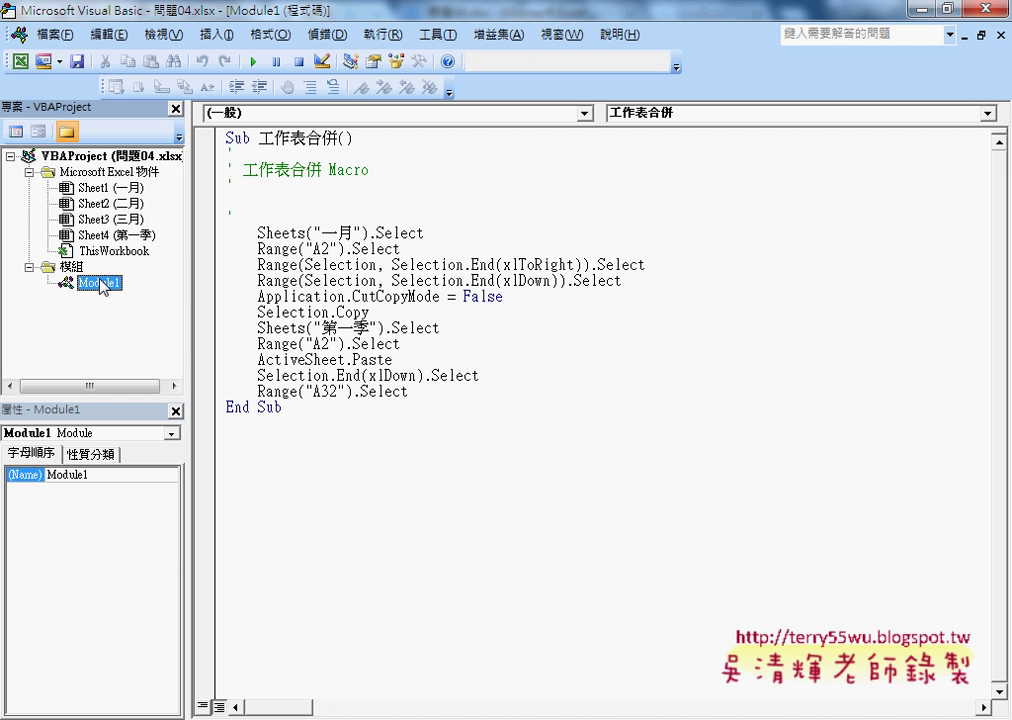
# Delete the macro's comment lines and add an indented blank line below the Sub line
pyautogui.moveTo(255, 213); pyautogui.dragTo(222, 157)
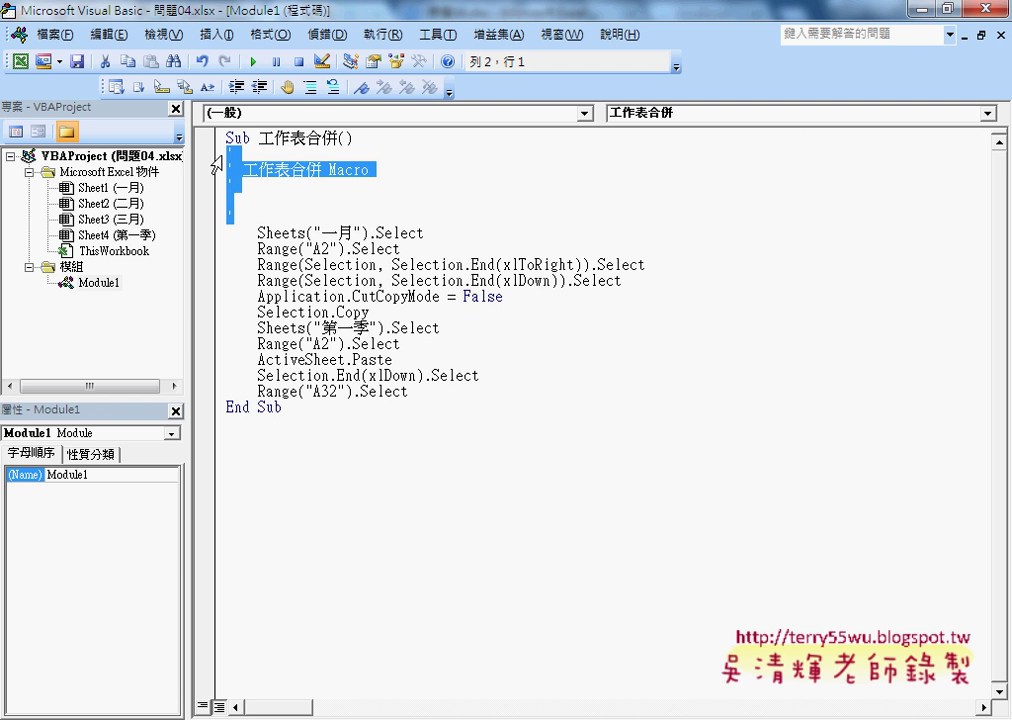
pyautogui.press('Delete')
pyautogui.press('Delete')
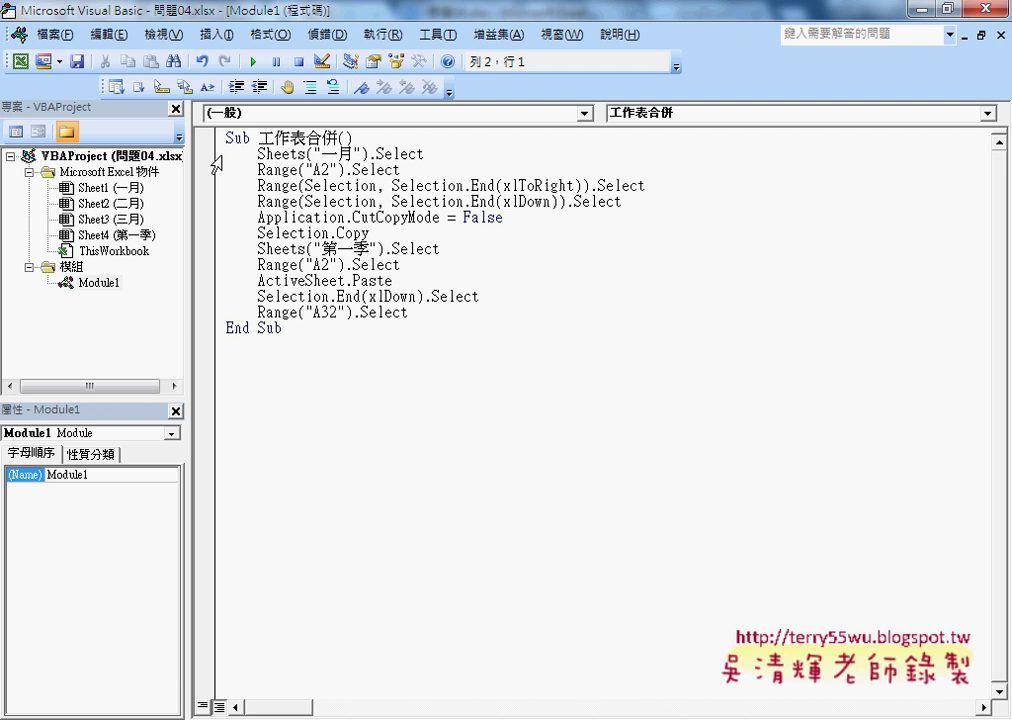
pyautogui.moveTo(257, 155); pyautogui.dragTo(361, 155)
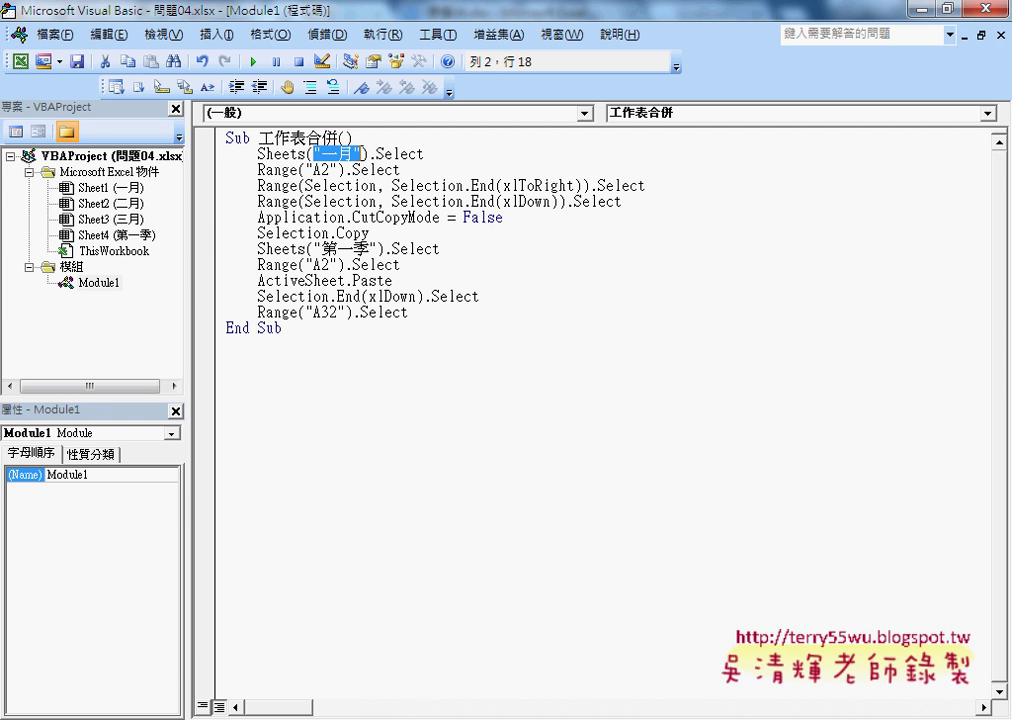
pyautogui.click(405, 145)
pyautogui.press('Return')
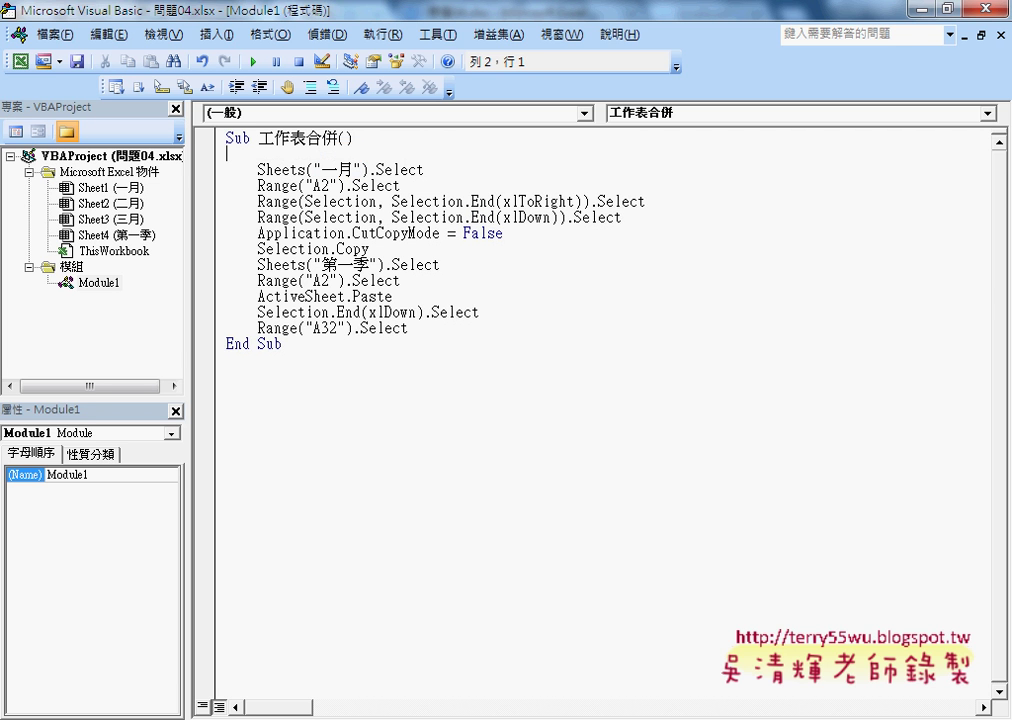
pyautogui.press('Return')
pyautogui.press('Up')
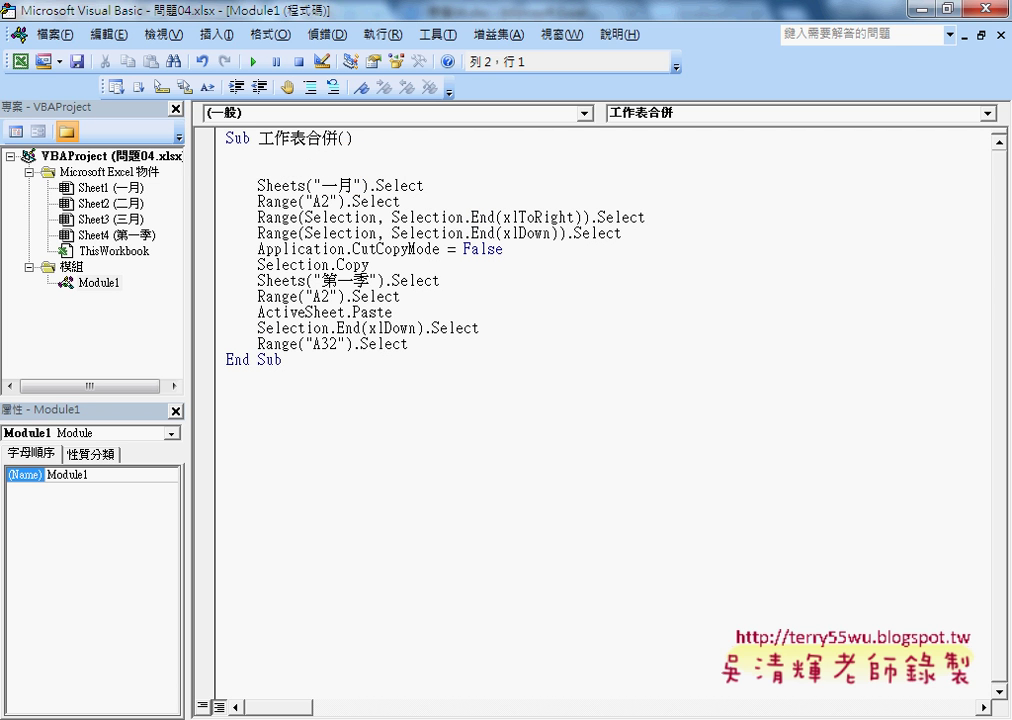
pyautogui.press('Tab')
# Add a For i = 1 To 3 line and a matching Next line to the macro
pyautogui.write('r')
pyautogui.press('Escape')
pyautogui.write('f')
pyautogui.write('or ')
pyautogui.write('i')
pyautogui.write('=1 t')
pyautogui.write('o 3')
pyautogui.press('Return')
pyautogui.press('Return')
pyautogui.write('n')
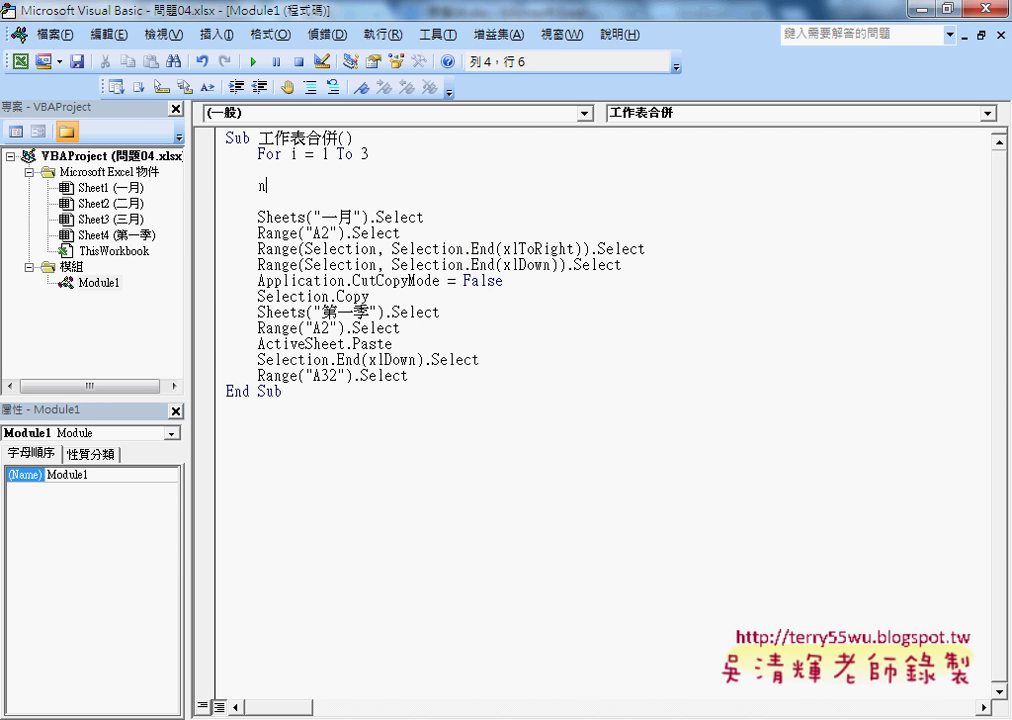
pyautogui.write('ext')
pyautogui.press('Down')
# Move the recorded copy-paste code inside the For loop and indent it
pyautogui.moveTo(408, 376)
pyautogui.mouseDown()
pyautogui.moveTo(222, 235)
pyautogui.moveTo(227, 166)
pyautogui.mouseUp()
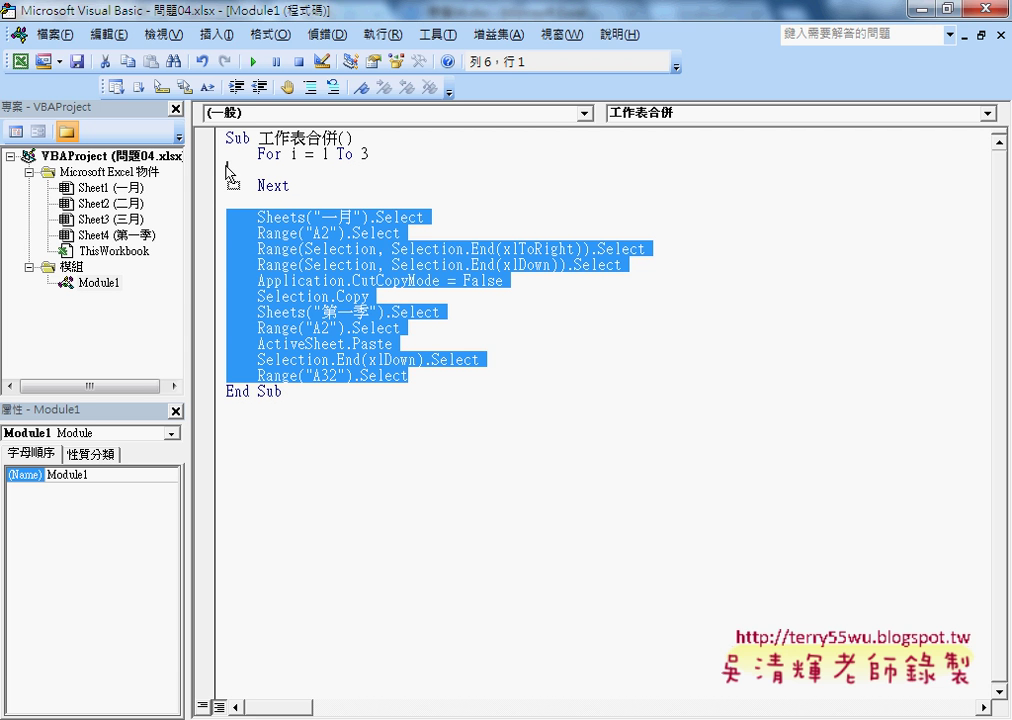
pyautogui.moveTo(228, 170); pyautogui.dragTo(226, 164)
pyautogui.moveTo(406, 332)
pyautogui.mouseDown()
pyautogui.moveTo(226, 200)
pyautogui.moveTo(210, 166)
pyautogui.mouseUp()
pyautogui.press('Tab')
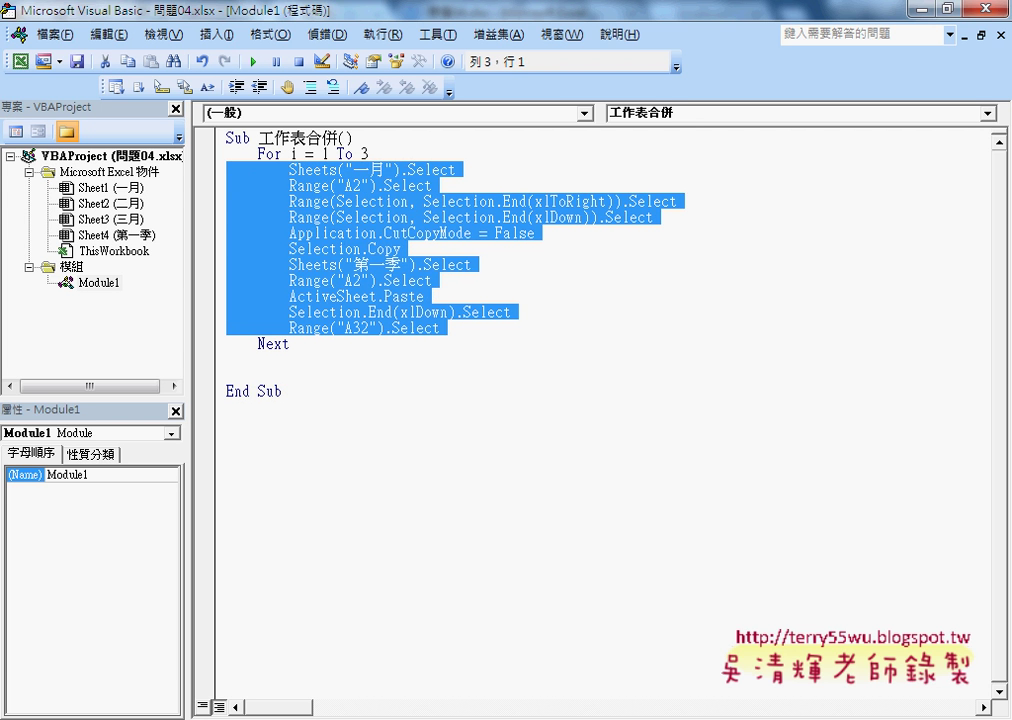
pyautogui.click(342, 187)
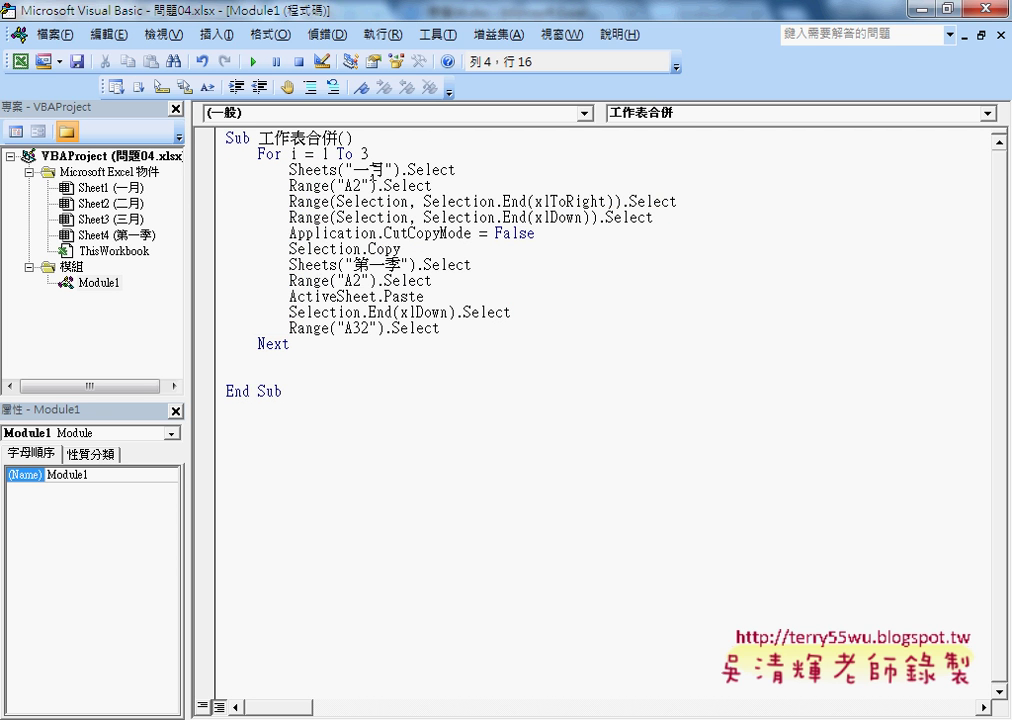
# Replace the quoted 一月 sheet name with i so the line reads Sheets(i).Select
pyautogui.click(293, 153)
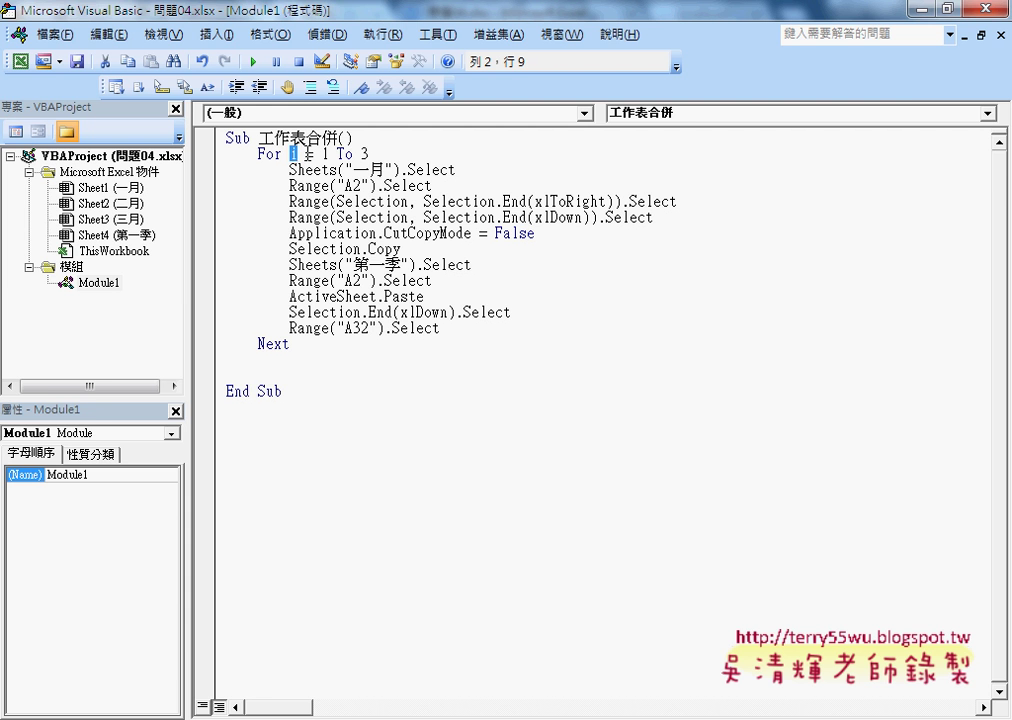
pyautogui.click(325, 153)
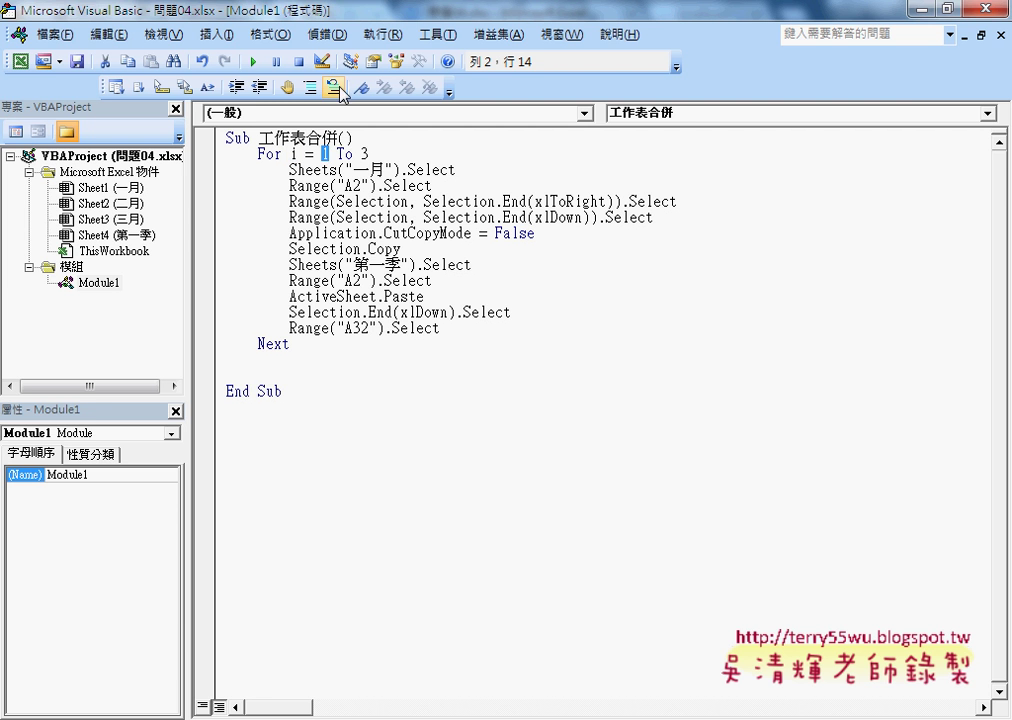
pyautogui.doubleClick(266, 16)
pyautogui.moveTo(313, 148); pyautogui.dragTo(433, 131)
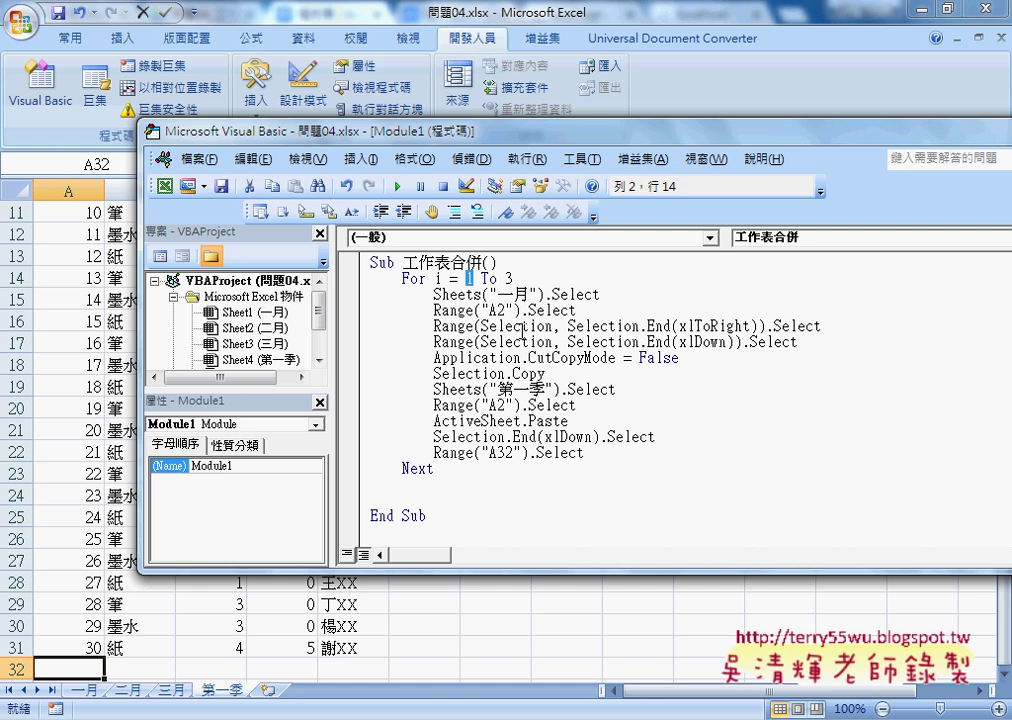
pyautogui.moveTo(488, 294); pyautogui.dragTo(539, 293)
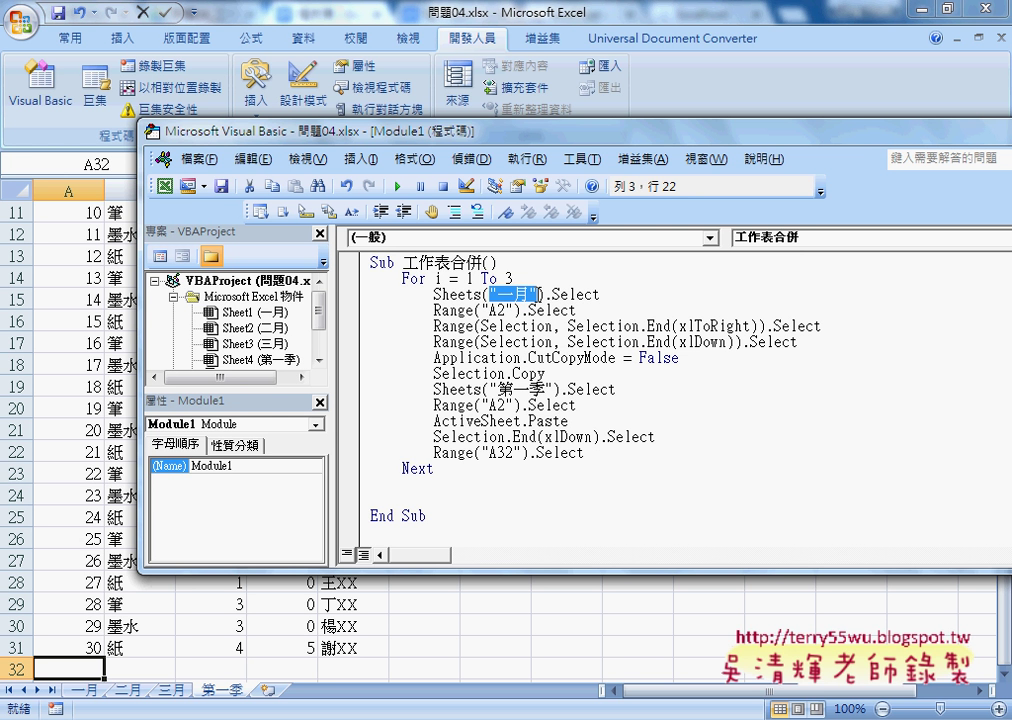
pyautogui.write('i')
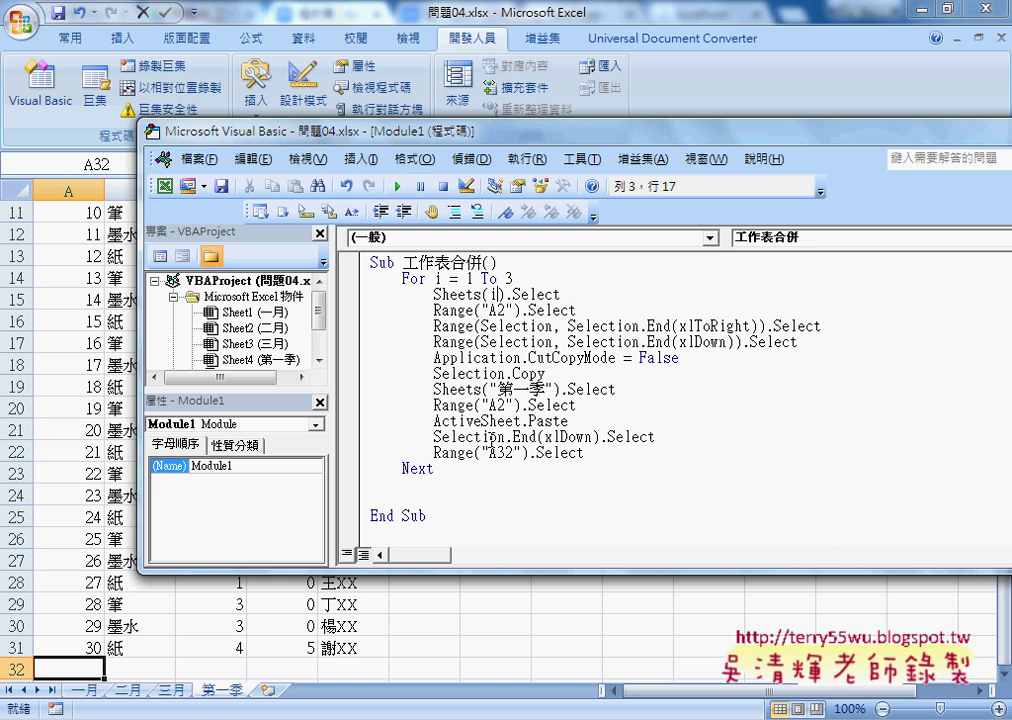
# Remove the empty line between Next and End Sub, checking against the reference code
pyautogui.click(463, 468)
pyautogui.press('Delete')
pyautogui.press('Delete')
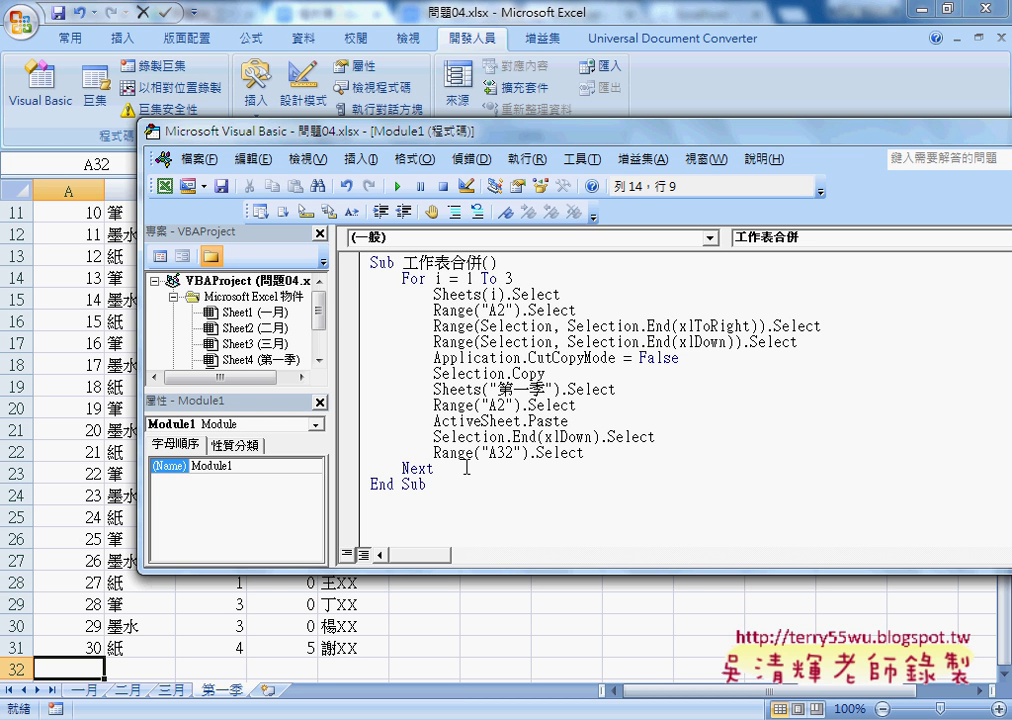
pyautogui.click(513, 279)
pyautogui.hotkey('alt', 'Tab')
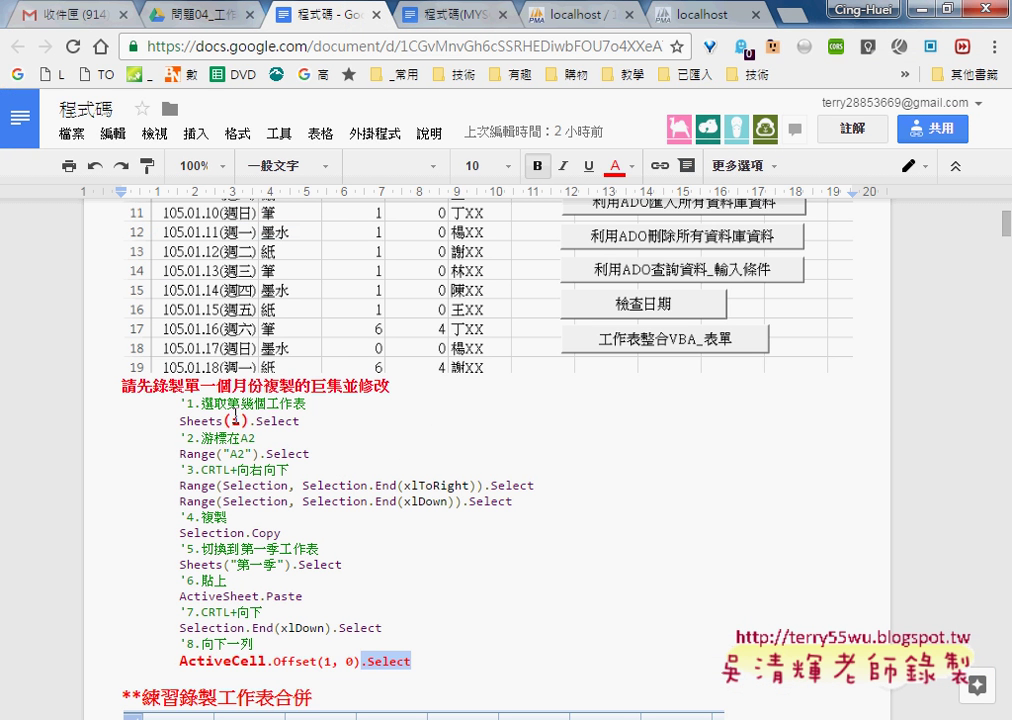
pyautogui.click(184, 406)
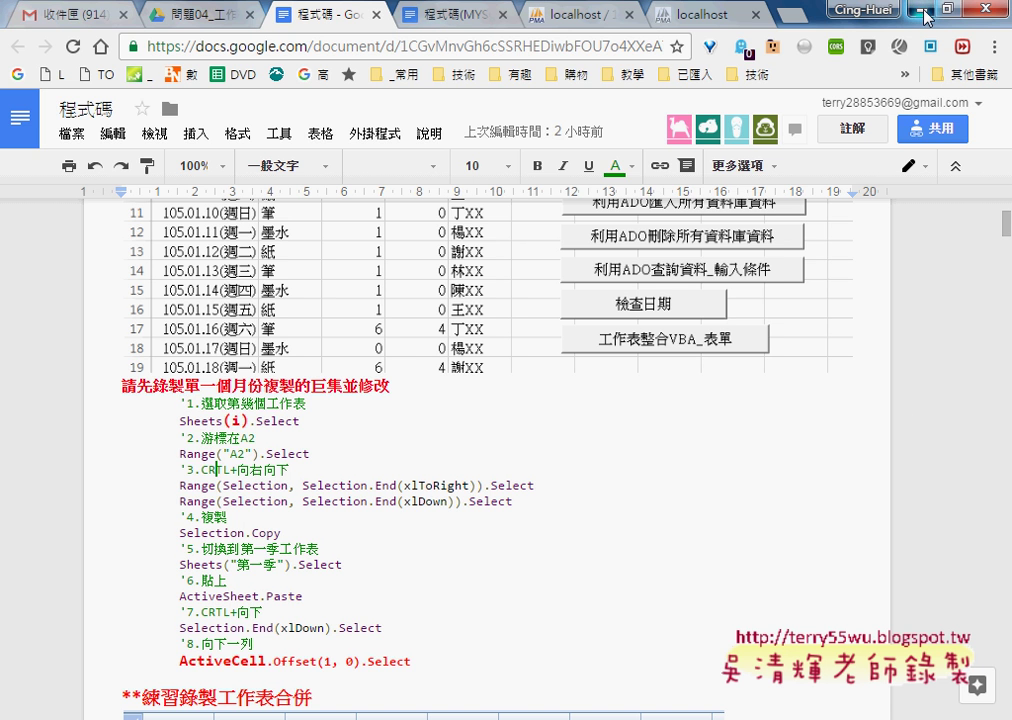
pyautogui.hotkey('alt', 'Tab')
# Comment out the Range("A2").Select line that follows Sheets("第一季").Select
pyautogui.click(497, 311)
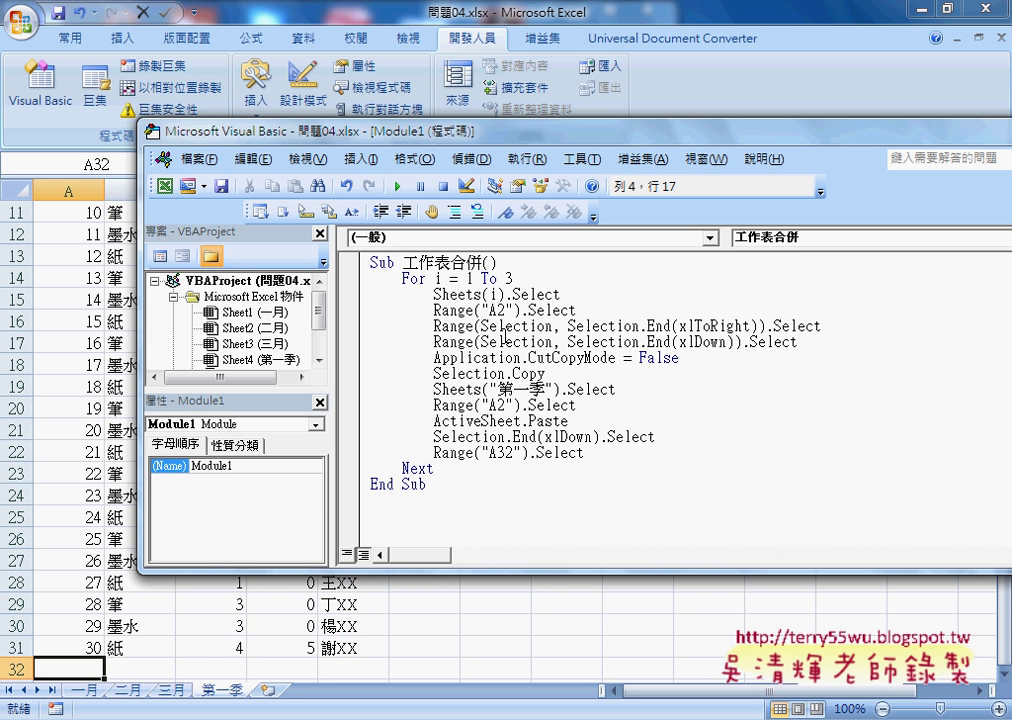
pyautogui.click(509, 354)
pyautogui.click(528, 389)
pyautogui.click(548, 410)
pyautogui.moveTo(578, 405); pyautogui.dragTo(433, 410)
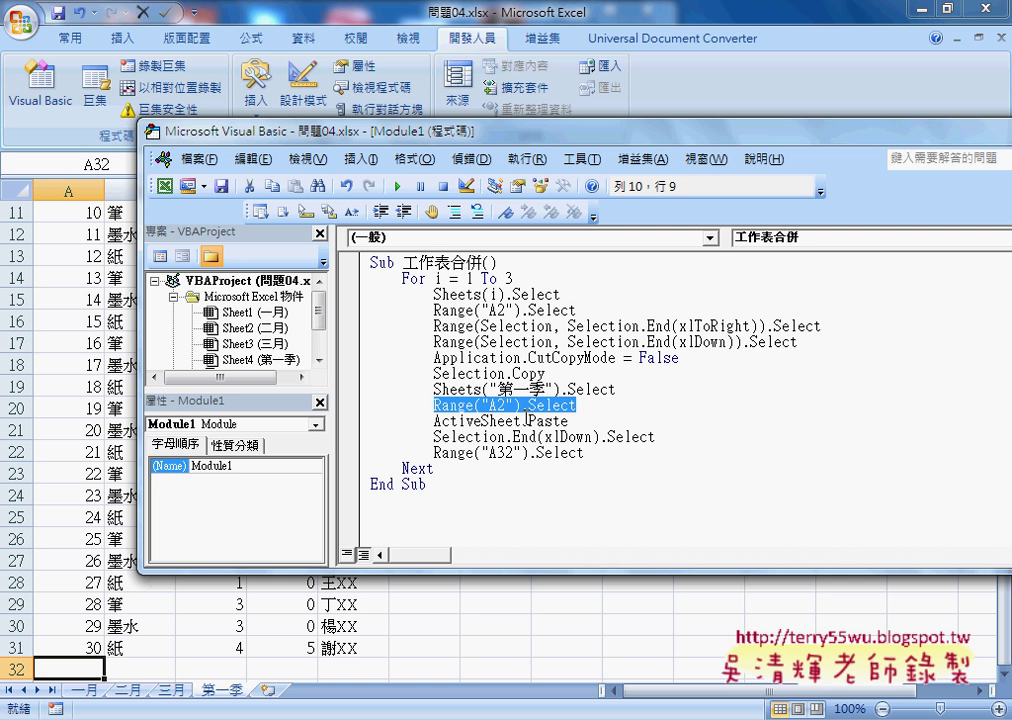
pyautogui.press('Left')
pyautogui.write("'")
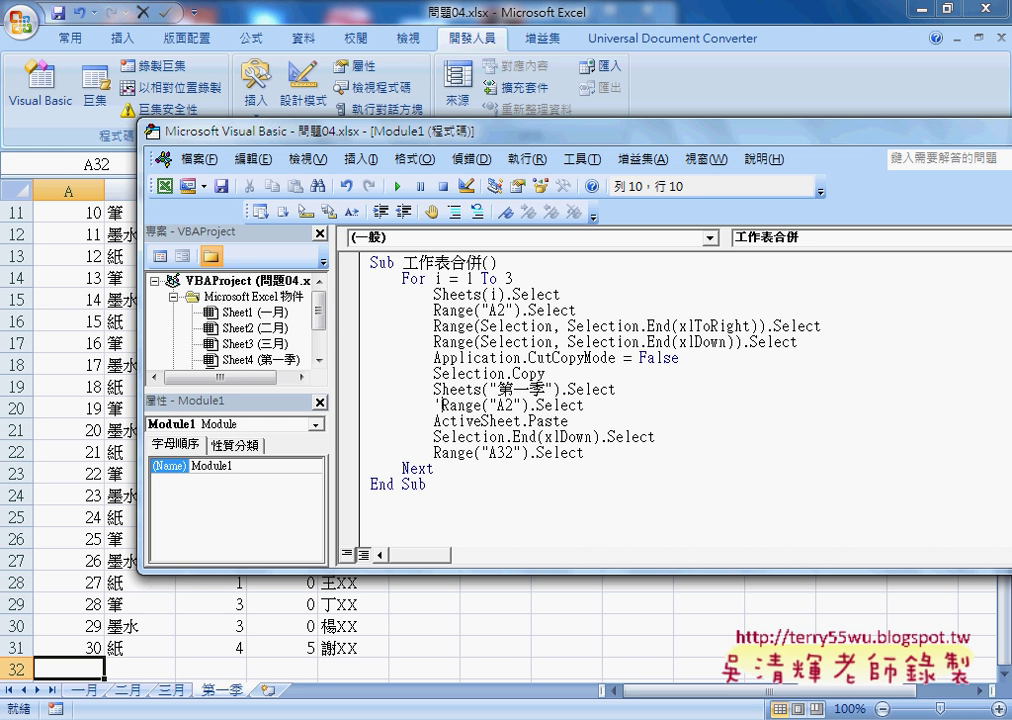
pyautogui.press('Down')
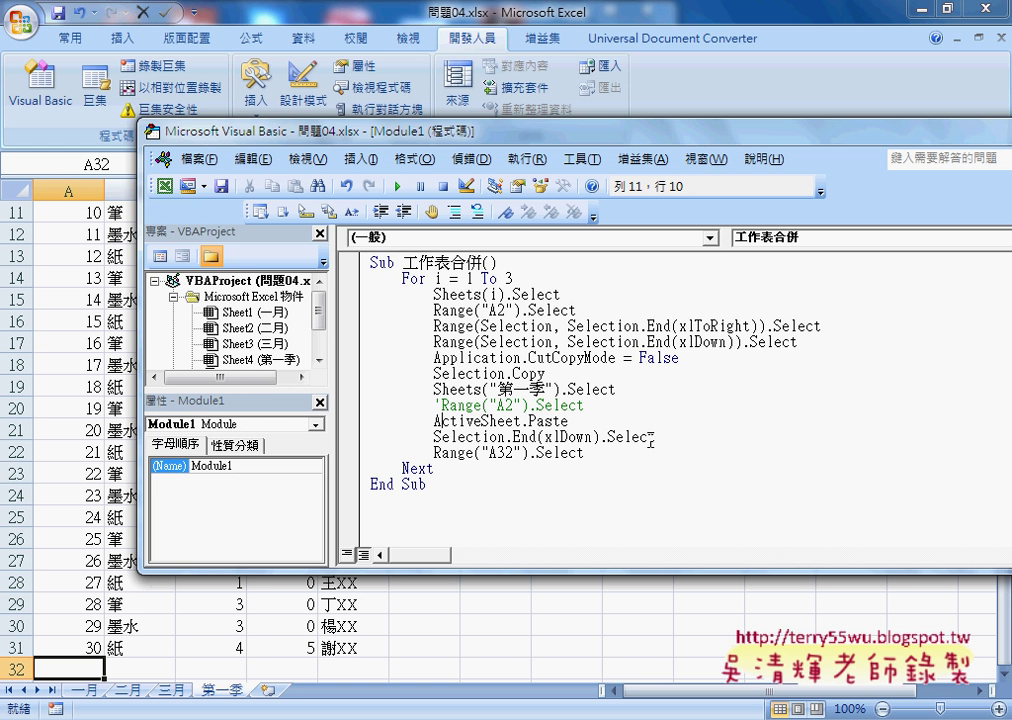
# Place Range("A2").Select, indented, right after the Sub line, followed by a blank line
pyautogui.moveTo(652, 437); pyautogui.dragTo(434, 437)
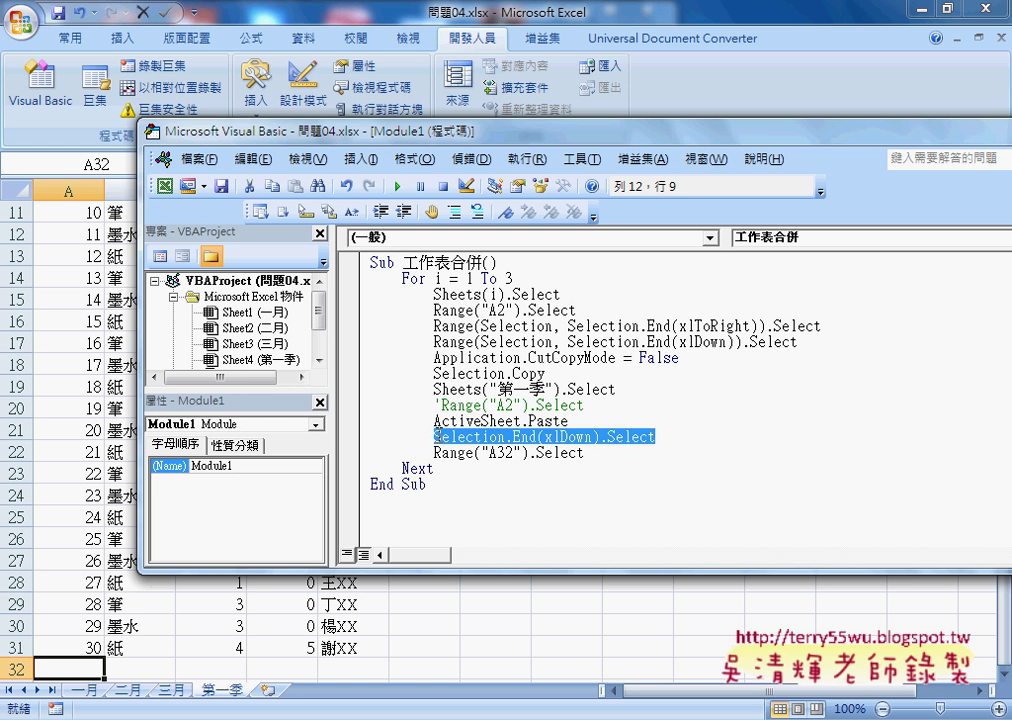
pyautogui.moveTo(584, 405)
pyautogui.mouseDown()
pyautogui.moveTo(442, 405)
pyautogui.moveTo(497, 262)
pyautogui.mouseUp()
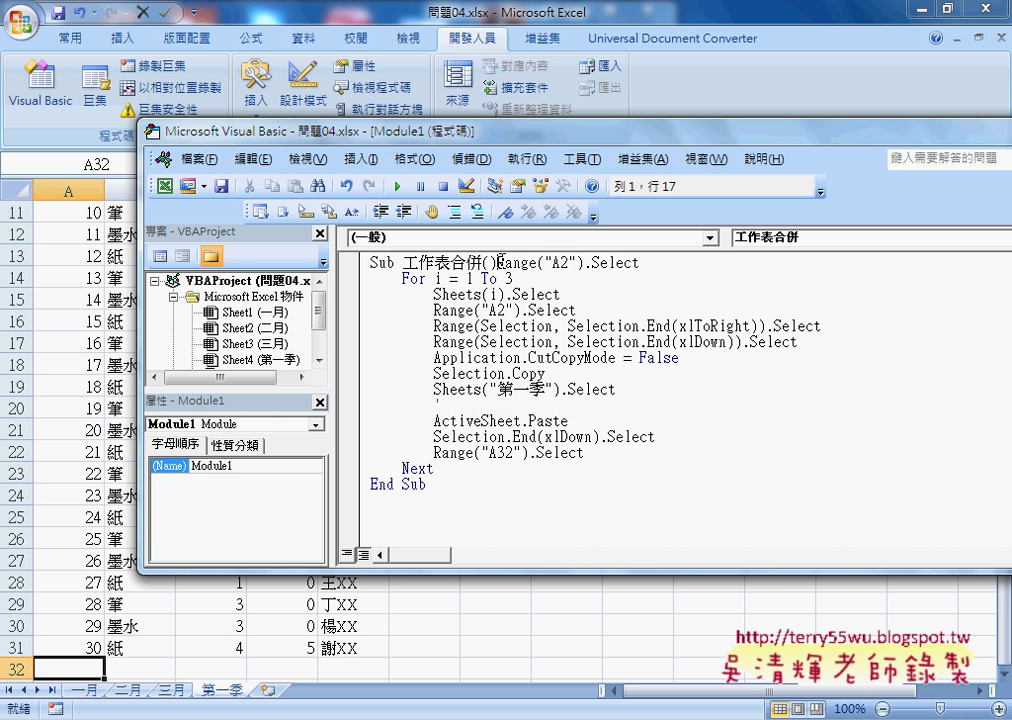
pyautogui.press('Return')
pyautogui.press('Tab')
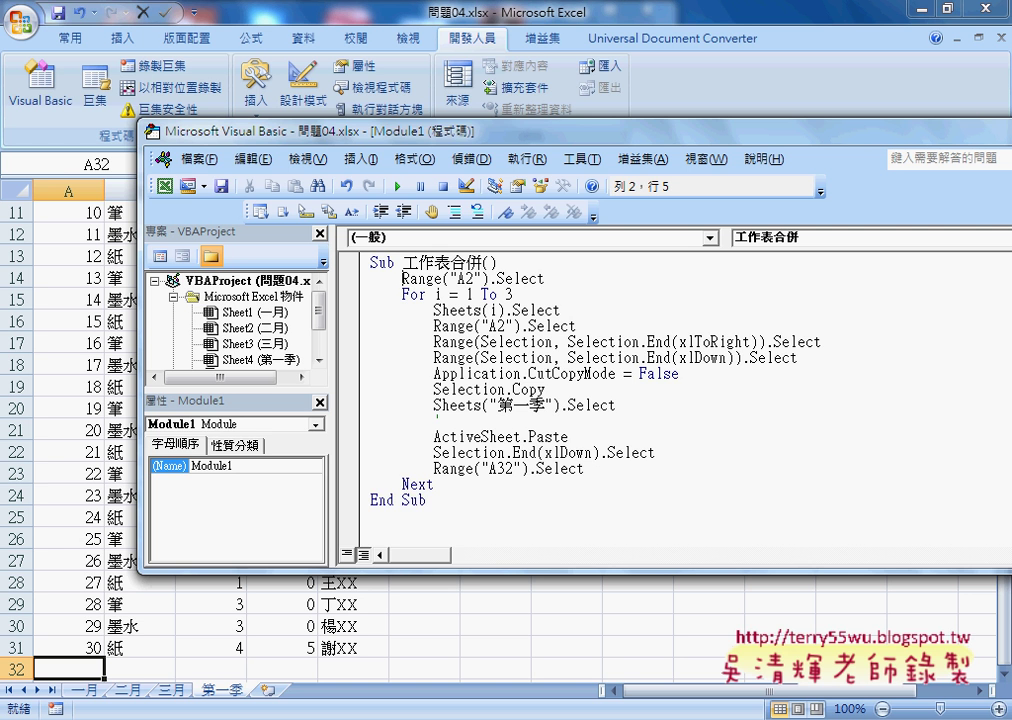
pyautogui.press('Return')
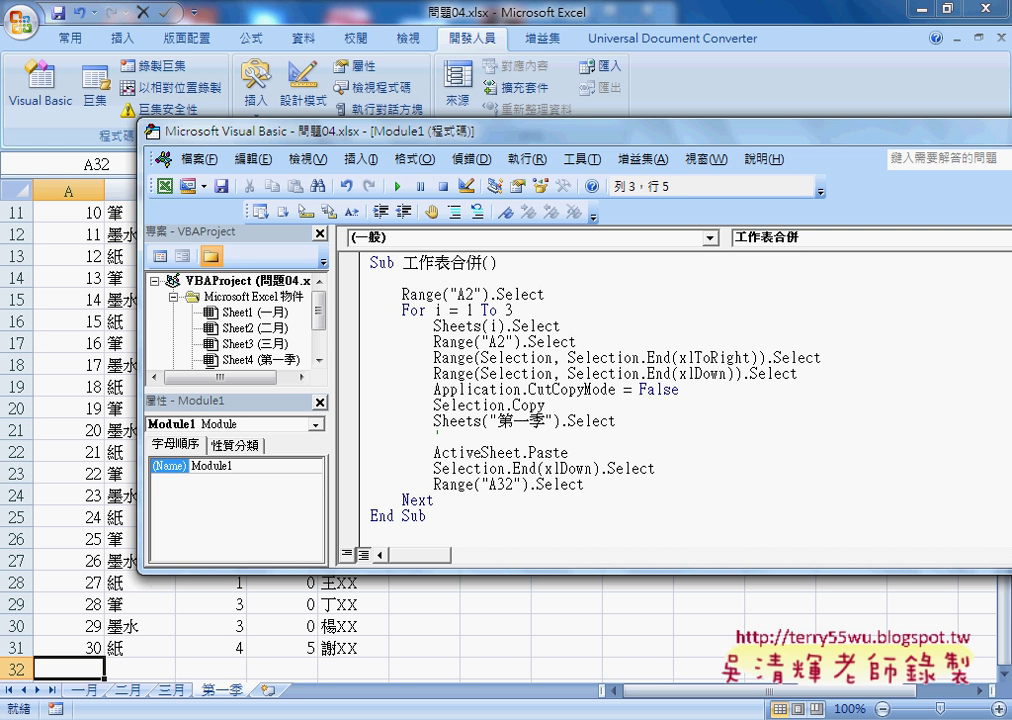
pyautogui.click(569, 468)
# Replace the fixed Range("A32").Select with ActiveCell.Offset(1, 0).Select at the loop's end
pyautogui.moveTo(584, 484); pyautogui.dragTo(433, 484)
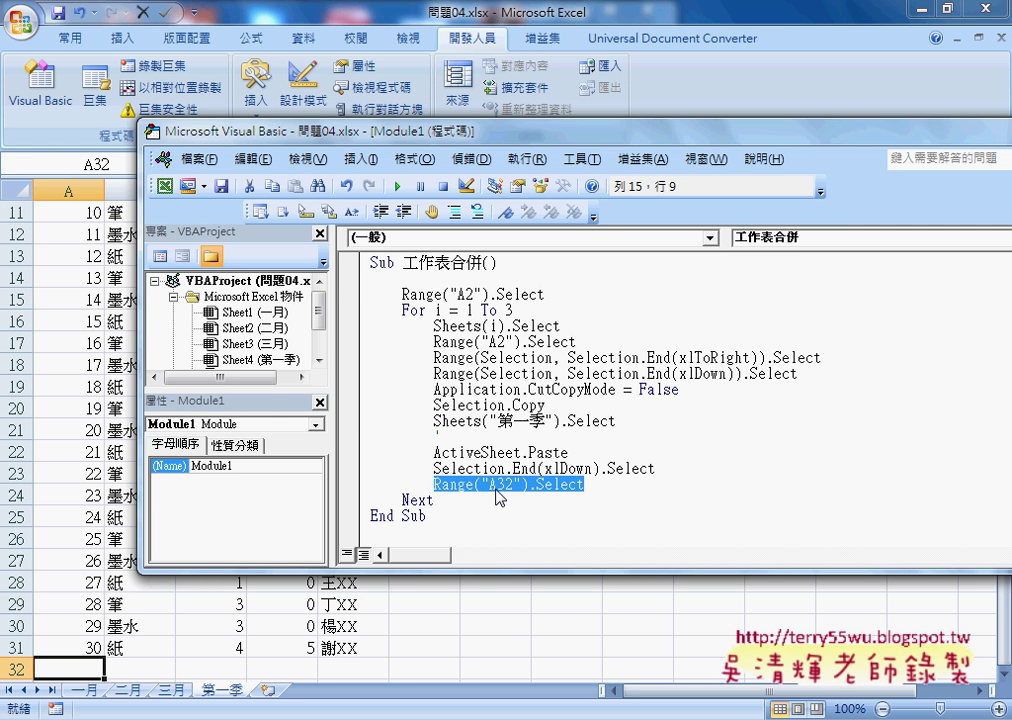
pyautogui.press('Delete')
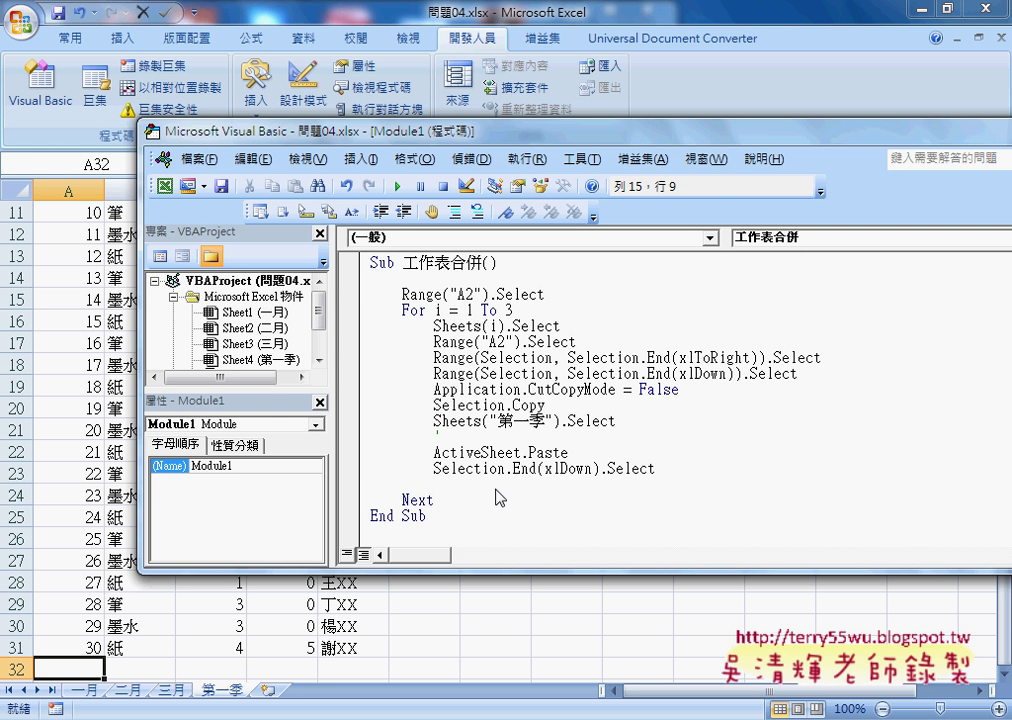
pyautogui.write('act')
pyautogui.write('ivec')
pyautogui.write('ell.')
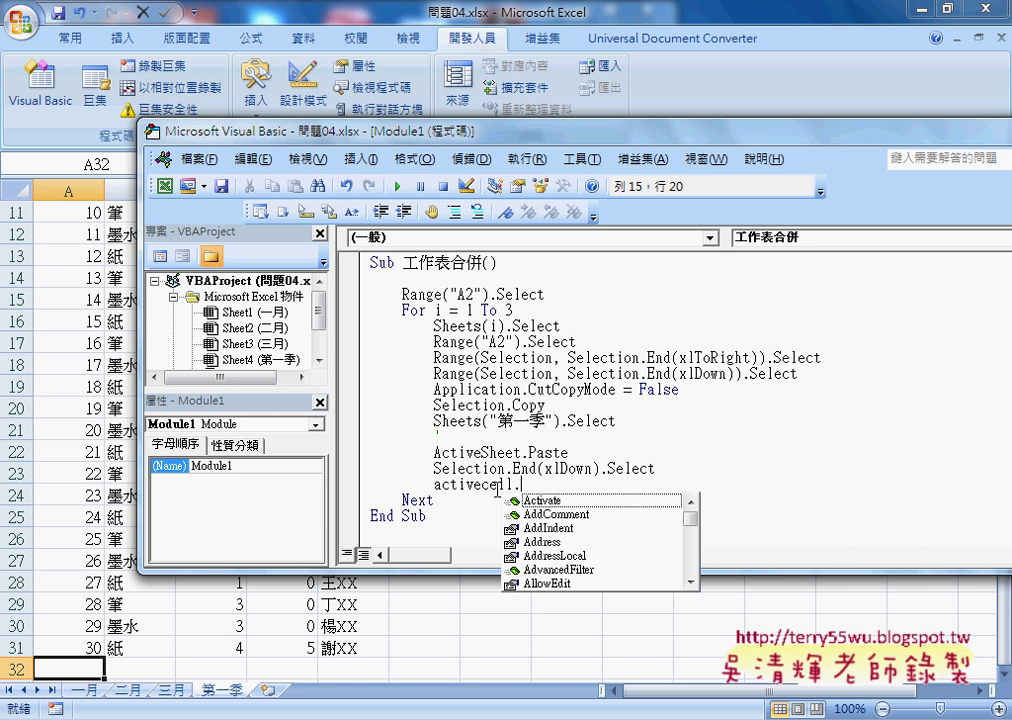
pyautogui.write('o')
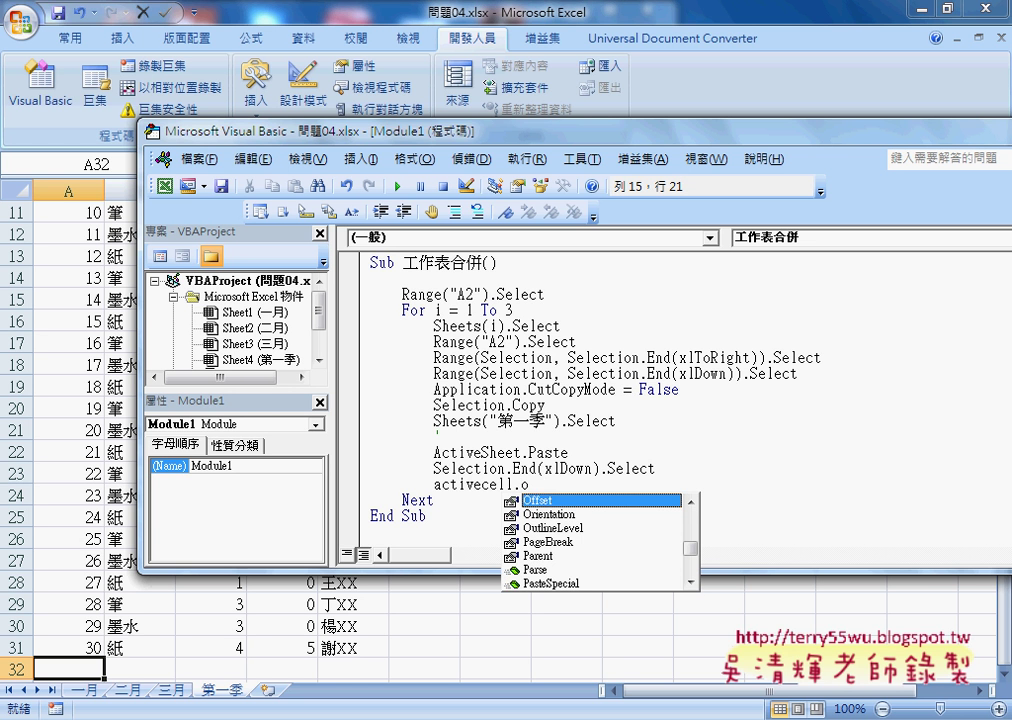
pyautogui.write(' (1')
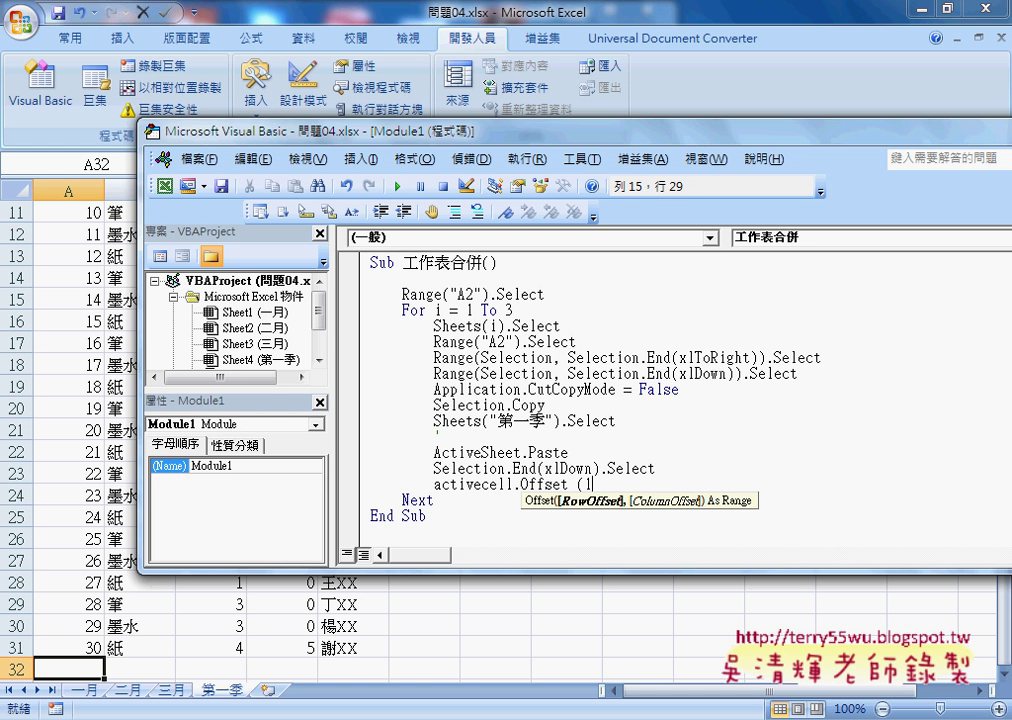
pyautogui.write(',0')
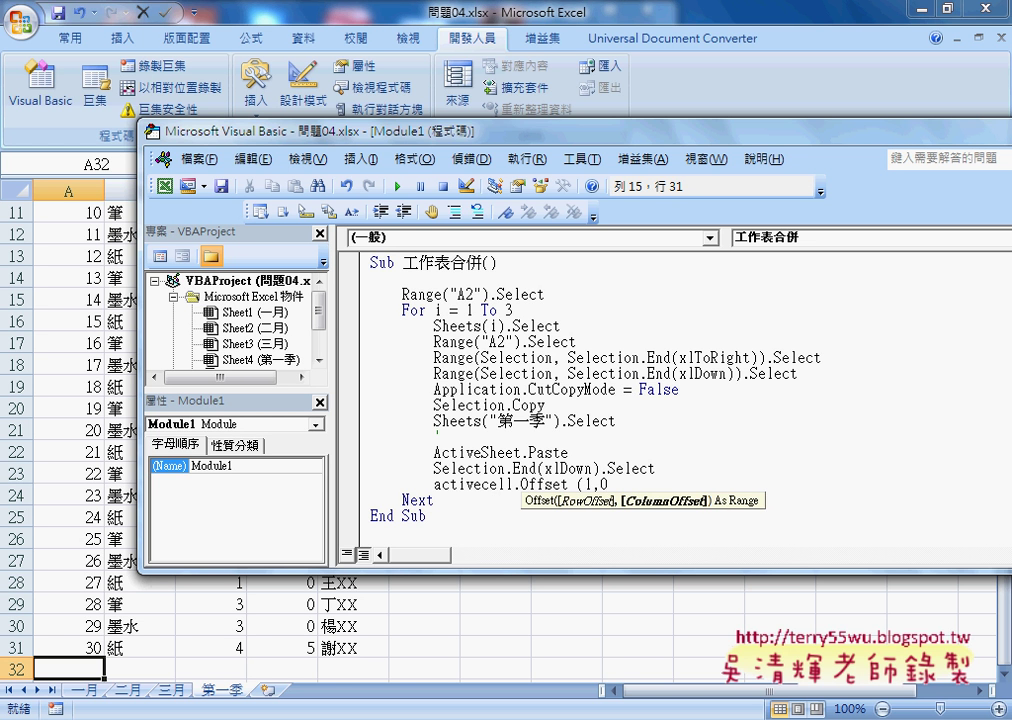
pyautogui.write(').')
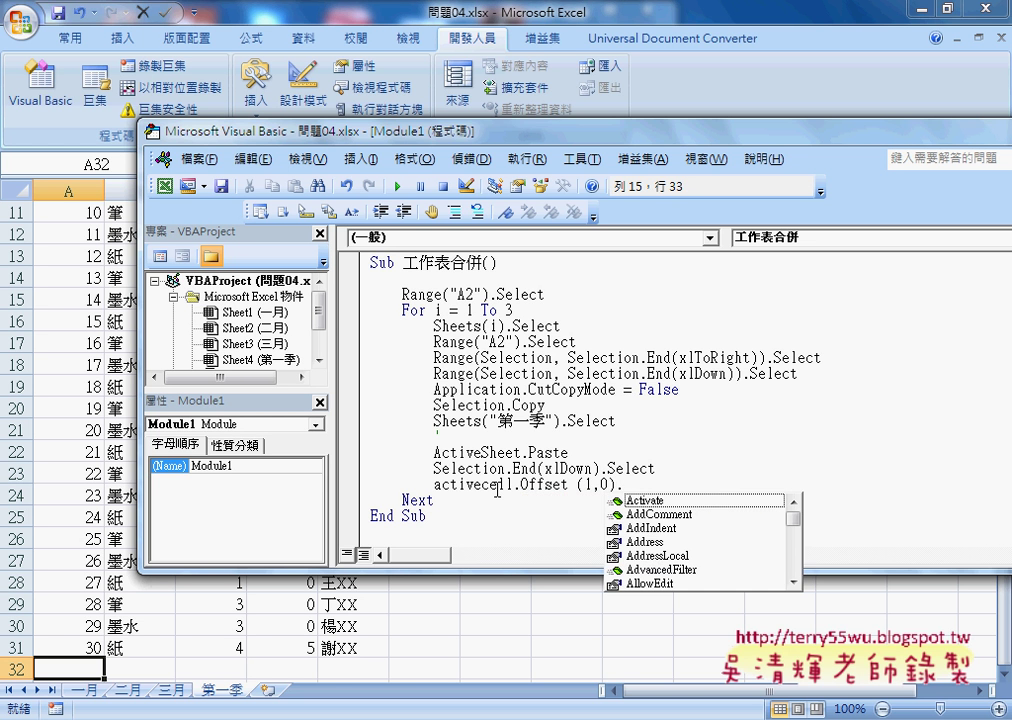
pyautogui.write('select')
pyautogui.press('Down')
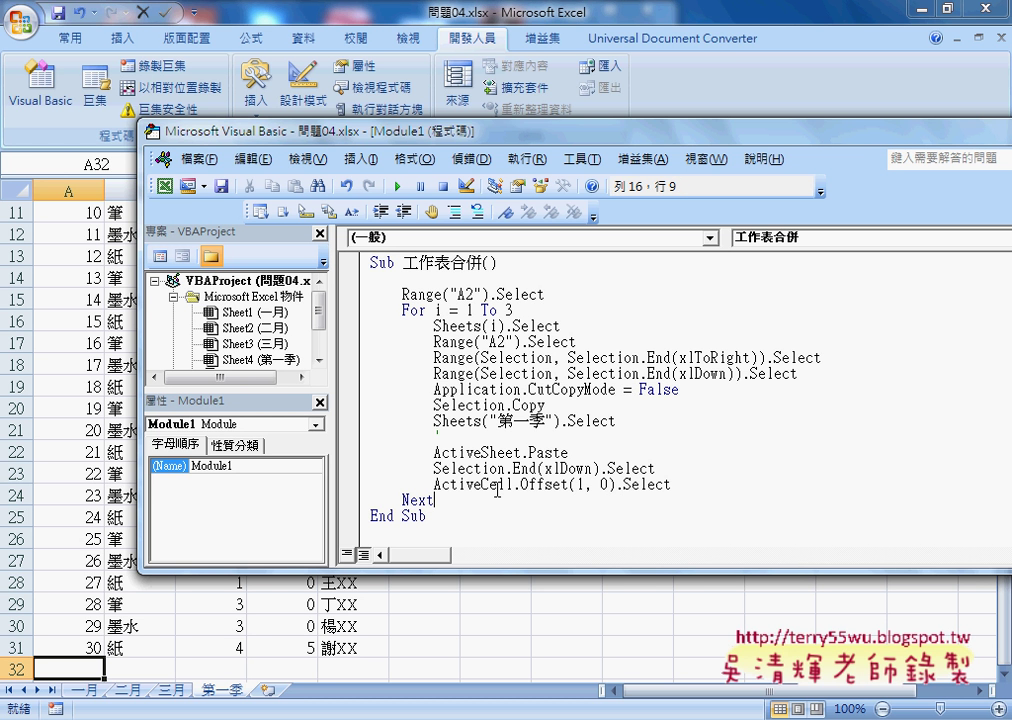
pyautogui.moveTo(673, 484); pyautogui.dragTo(355, 329)
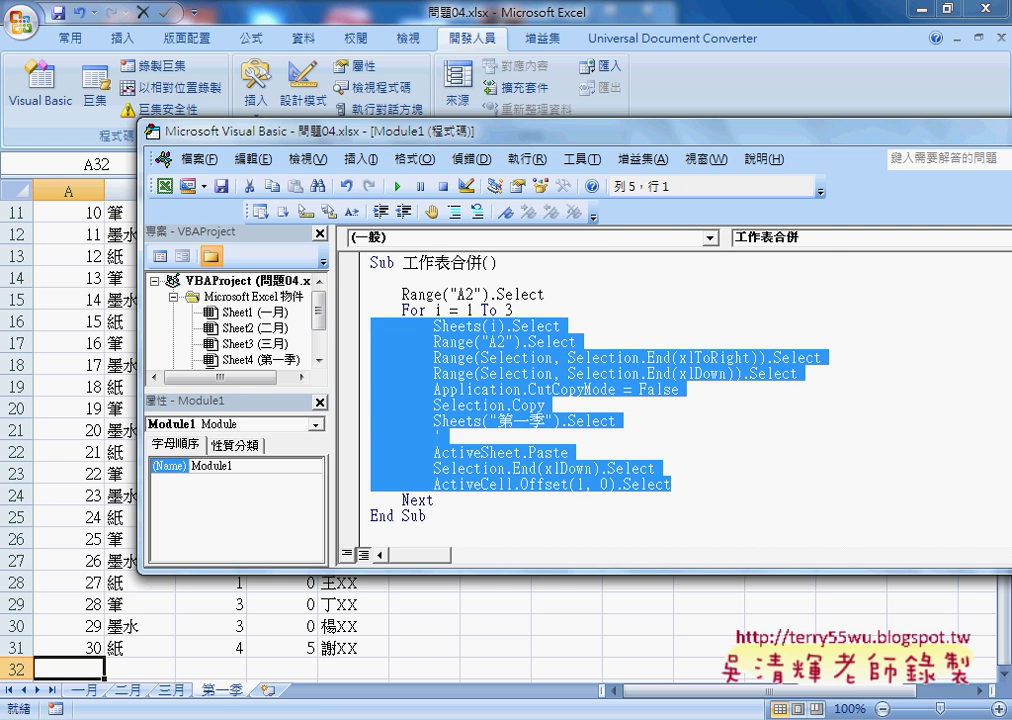
# Copy the commented steps through ActiveCell.Offset(1, 0).Select from Google Docs, then select Excel's loop body
pyautogui.hotkey('alt', 'Tab')
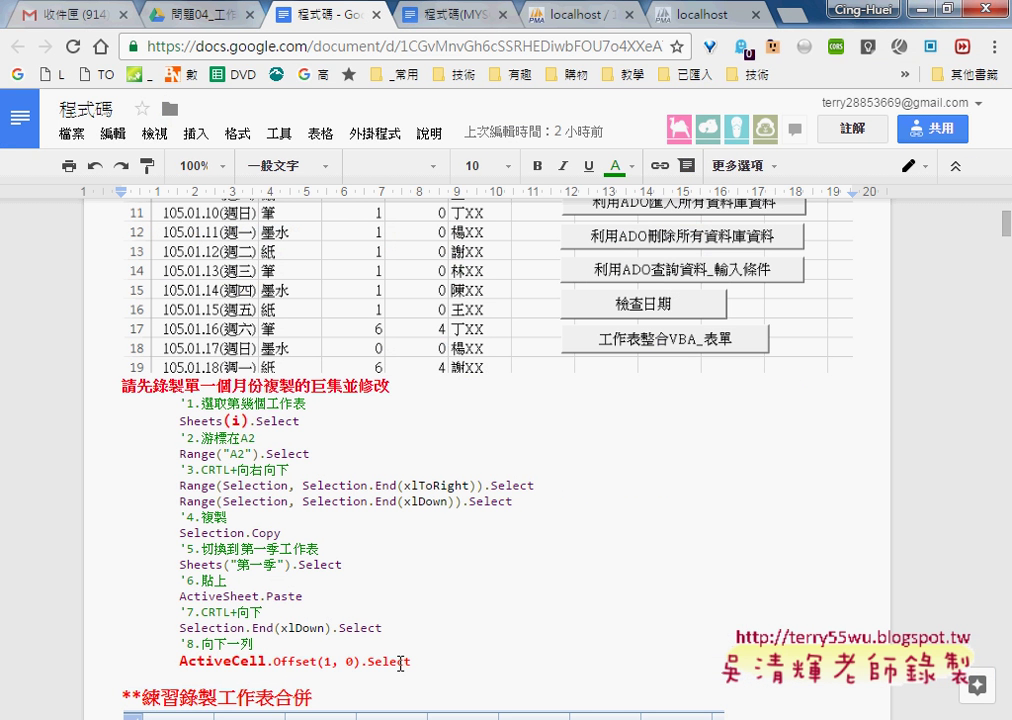
pyautogui.moveTo(410, 661); pyautogui.dragTo(91, 409)
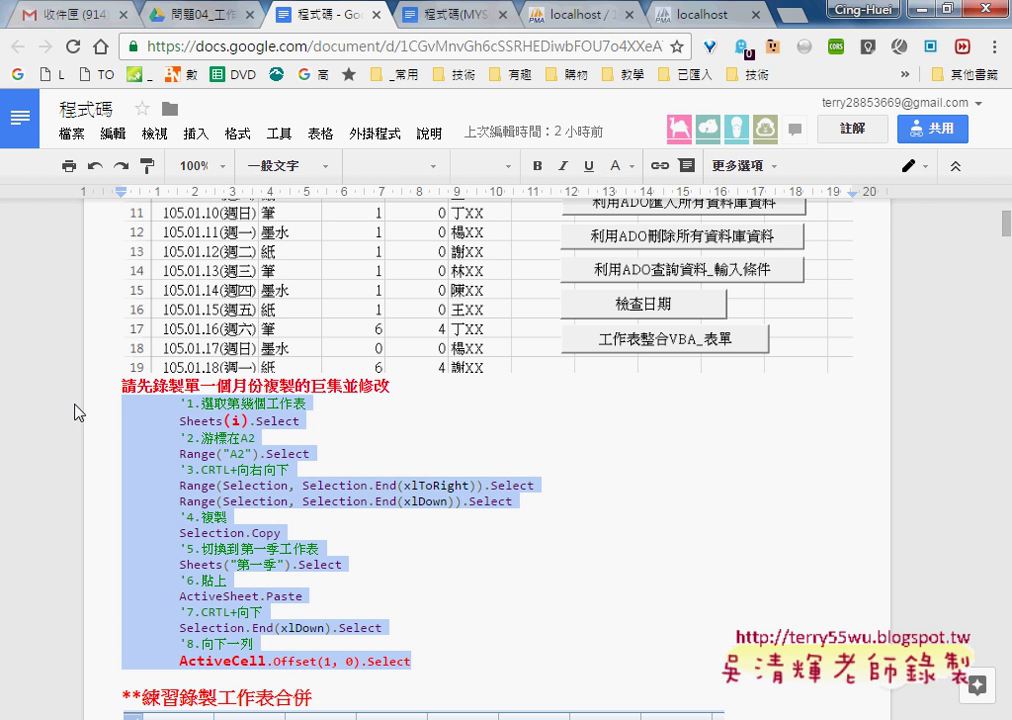
pyautogui.click(917, 8)
pyautogui.moveTo(707, 481)
pyautogui.mouseDown()
pyautogui.moveTo(372, 350)
pyautogui.moveTo(357, 331)
pyautogui.mouseUp()
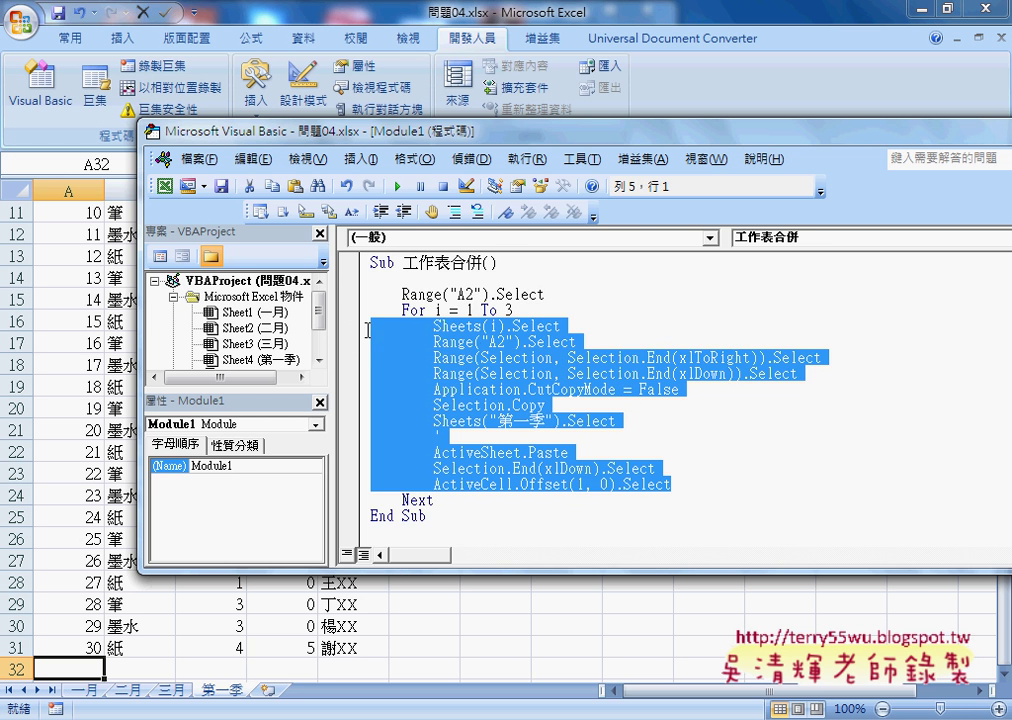
# Paste the numbered, commented steps over the loop body in the macro
pyautogui.write('\'1.選取第幾個工作表         Sheets(i).Select         \'2.游標在A2         Range("A2").Select         \'3.CRTL+向右向下         Range(Selection, Selection.End(xlToRight)).Select         Range(Selection, Selection.End(xlDown)).Select         \'4.複製         Selection.Copy         \'5.切換到第一季工作表         Sheets("第一季").Select         \'6.貼上         ActiveSheet.Paste         \'7.CRTL+向下         Selection.End(xlDown).Select         \'8.向下一列         ActiveCell.Offset(1, 0).Select')
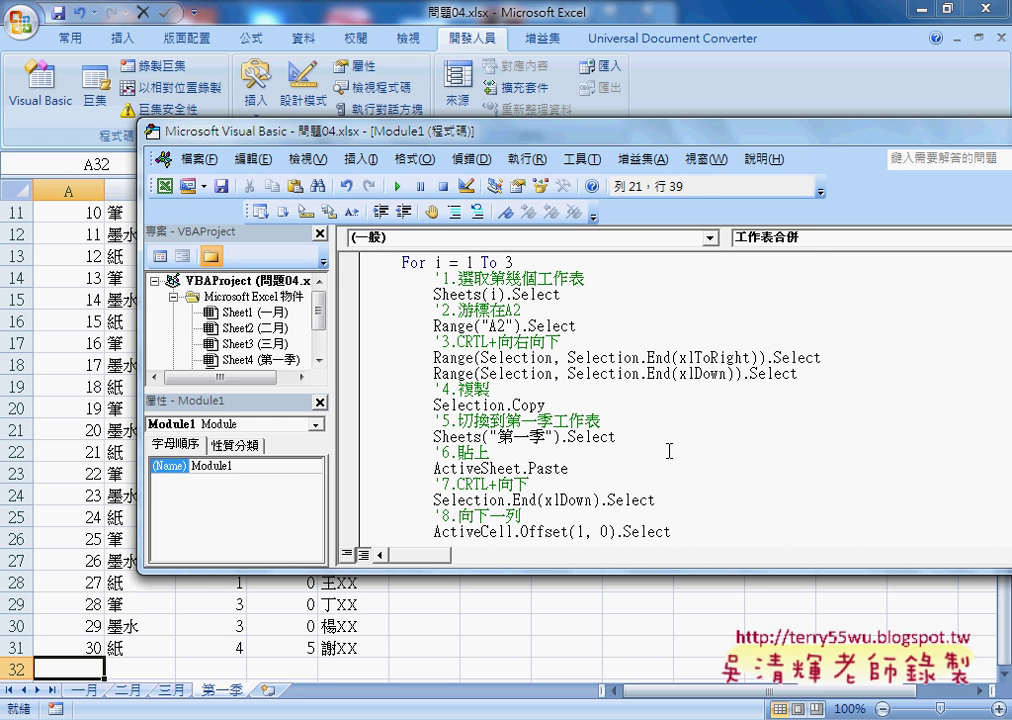
pyautogui.scroll(1, 574, 352)
pyautogui.click(461, 326)
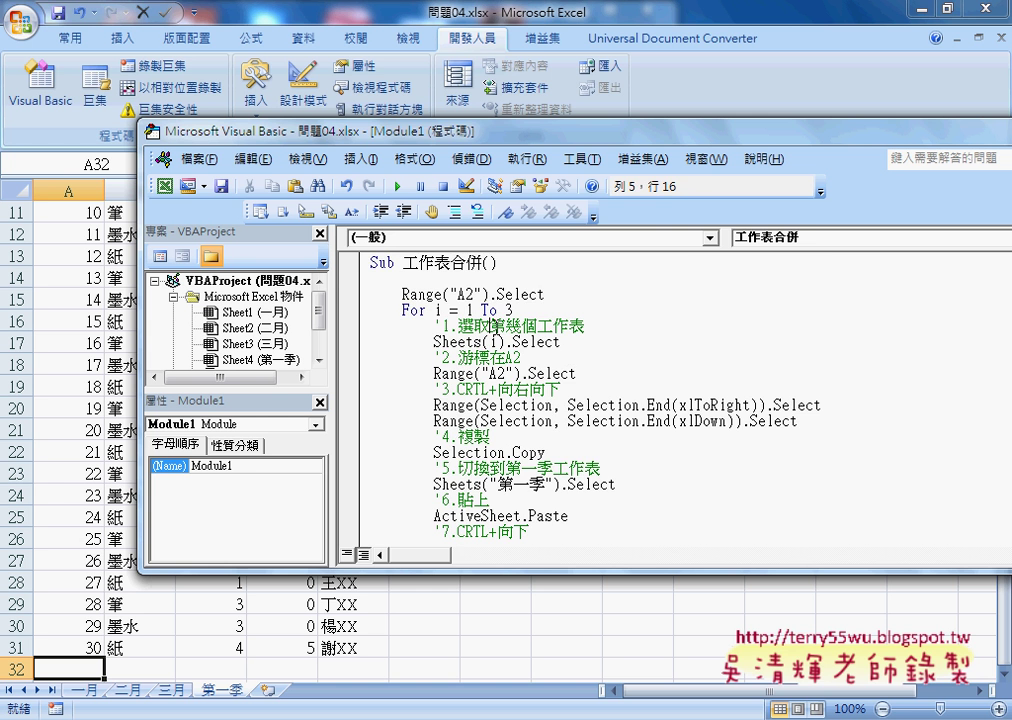
pyautogui.press('Down')
pyautogui.press('Down')
pyautogui.scroll(-1, 530, 400)
pyautogui.scroll(-1, 538, 441)
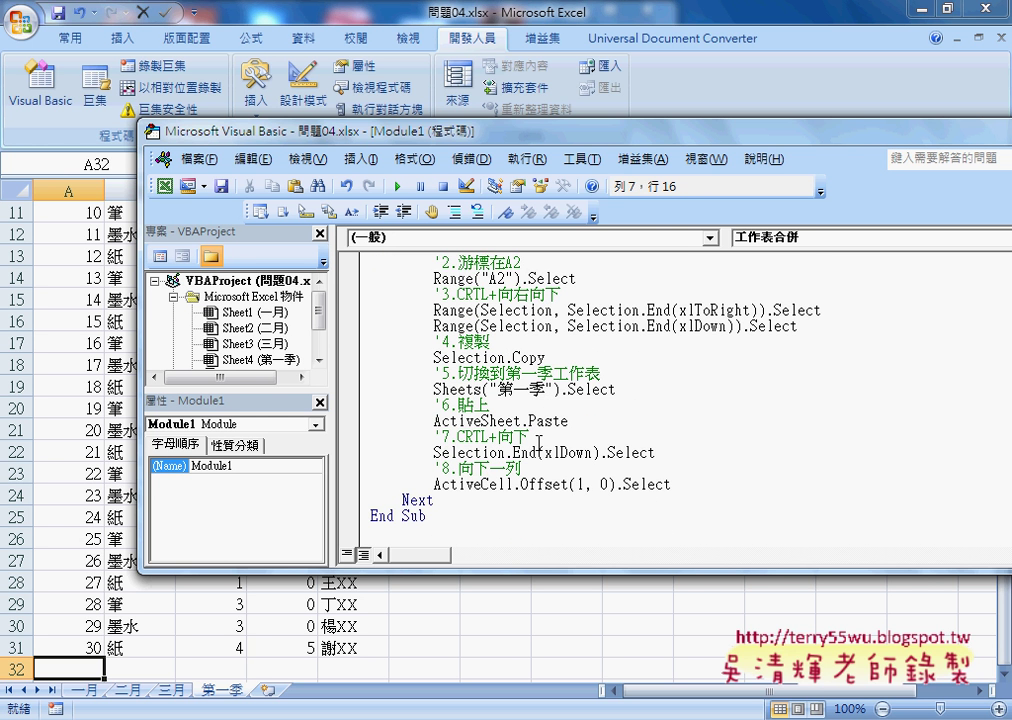
pyautogui.scroll(1, 700, 486)
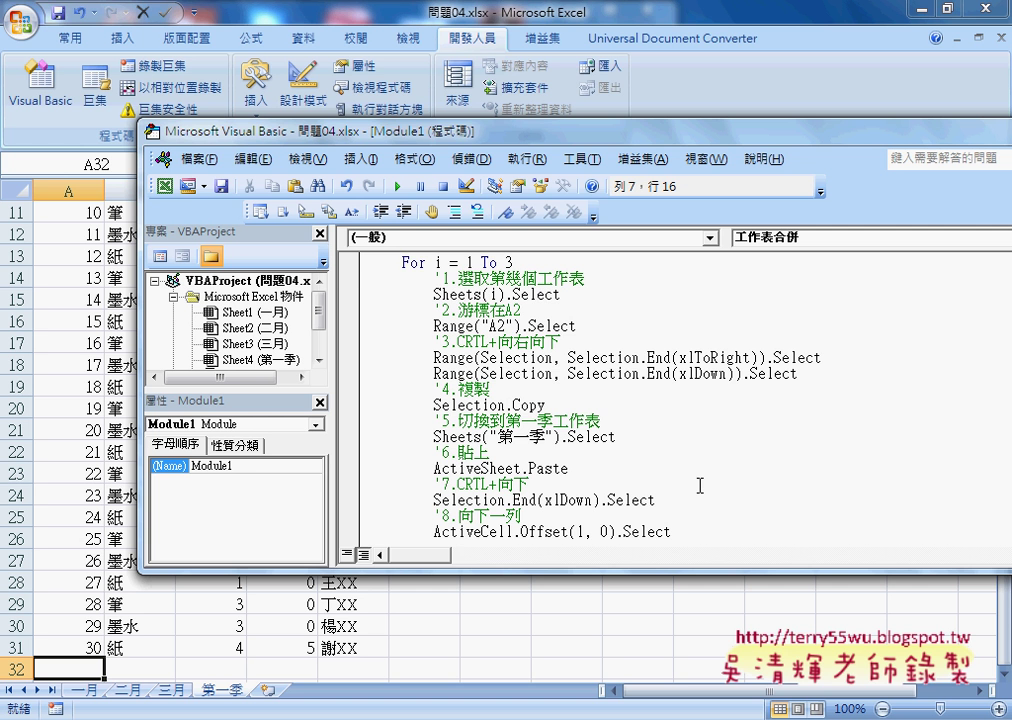
# Copy the Sheets("第一季").Select line to the empty line above Range("A2").Select
pyautogui.moveTo(363, 279); pyautogui.dragTo(368, 486)
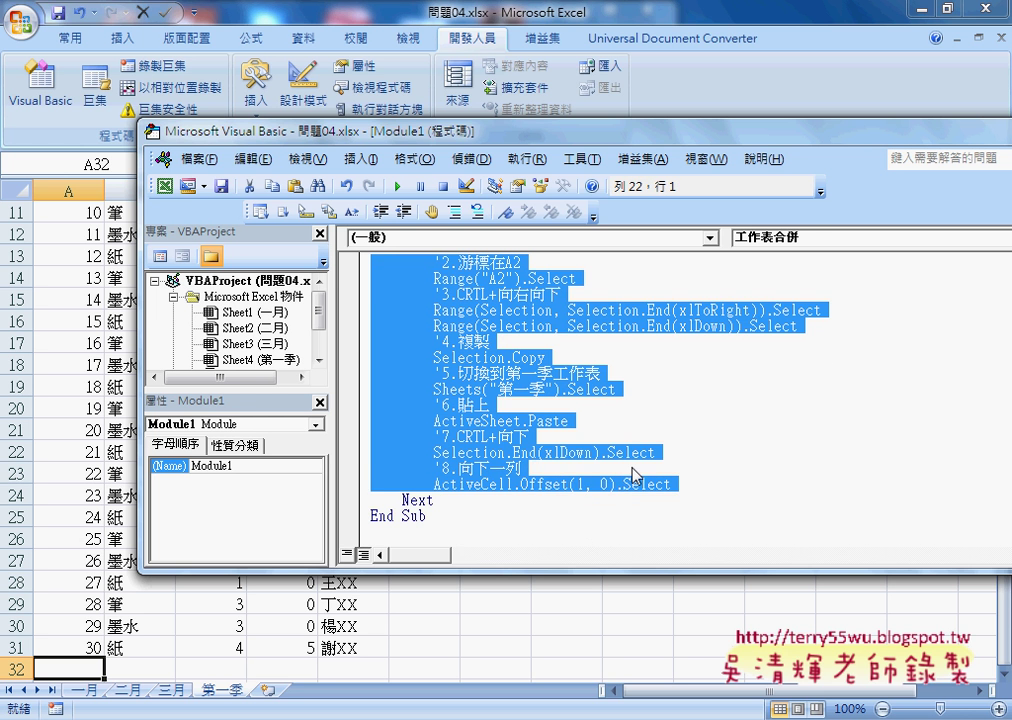
pyautogui.scroll(1, 627, 456)
pyautogui.scroll(1, 627, 456)
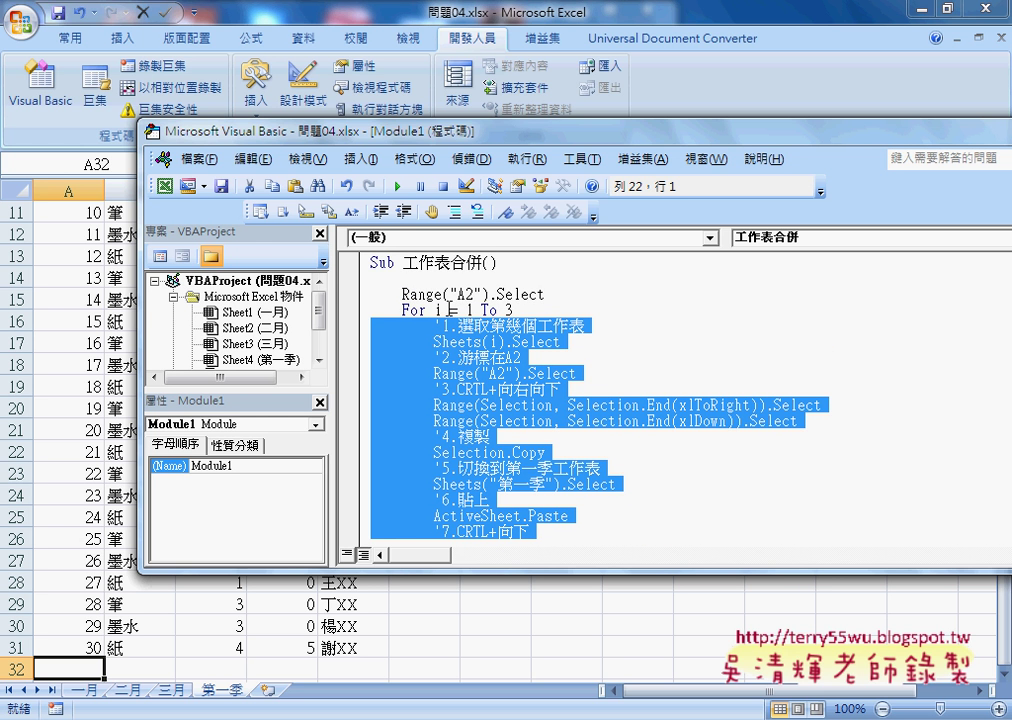
pyautogui.scroll(-2, 416, 290)
pyautogui.scroll(1, 524, 377)
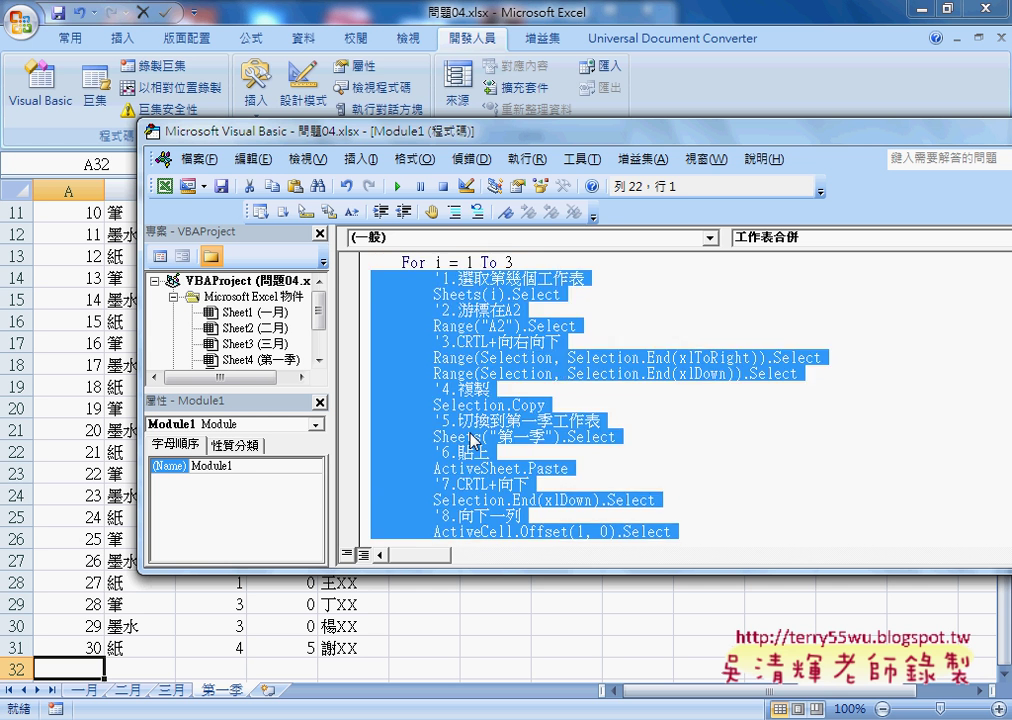
pyautogui.scroll(1, 490, 300)
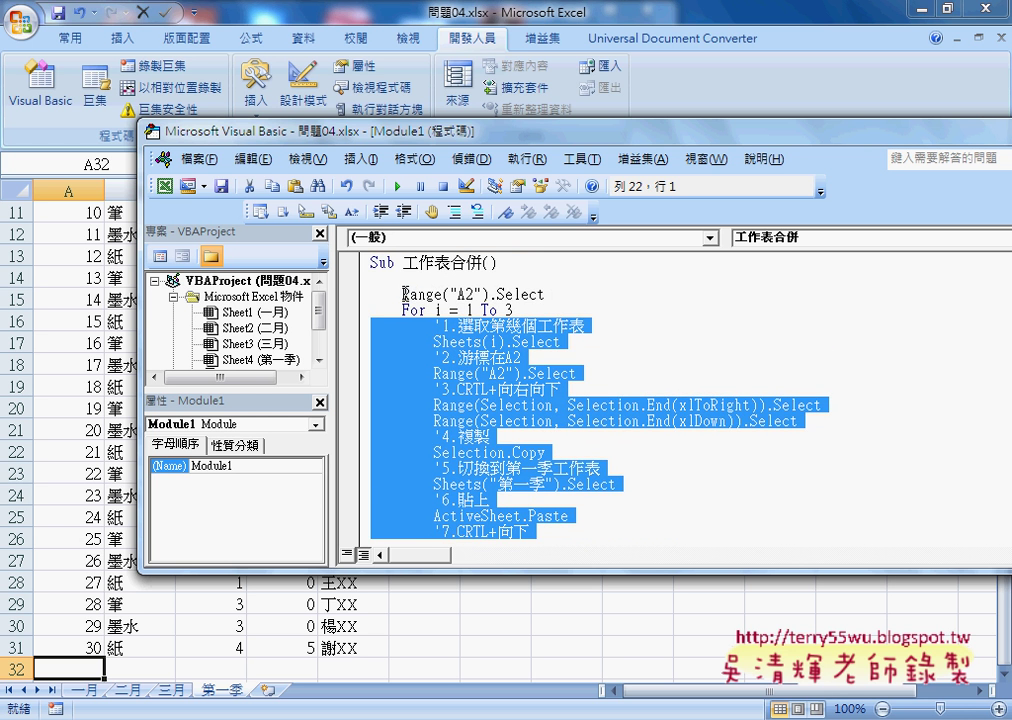
pyautogui.moveTo(402, 294); pyautogui.dragTo(557, 294)
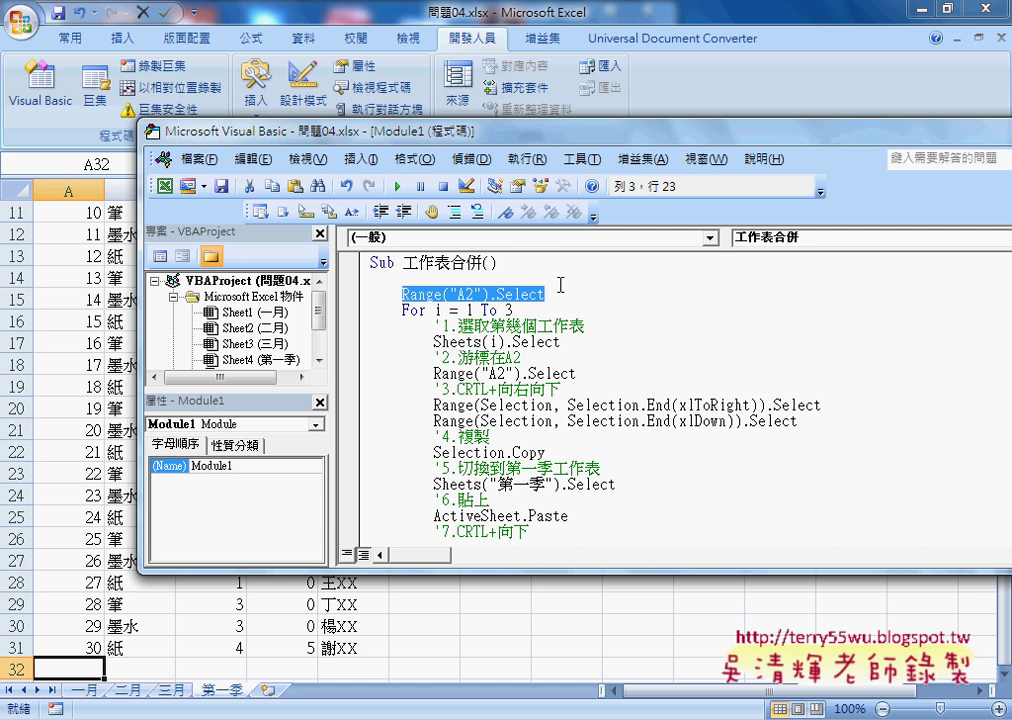
pyautogui.moveTo(615, 484); pyautogui.dragTo(433, 484)
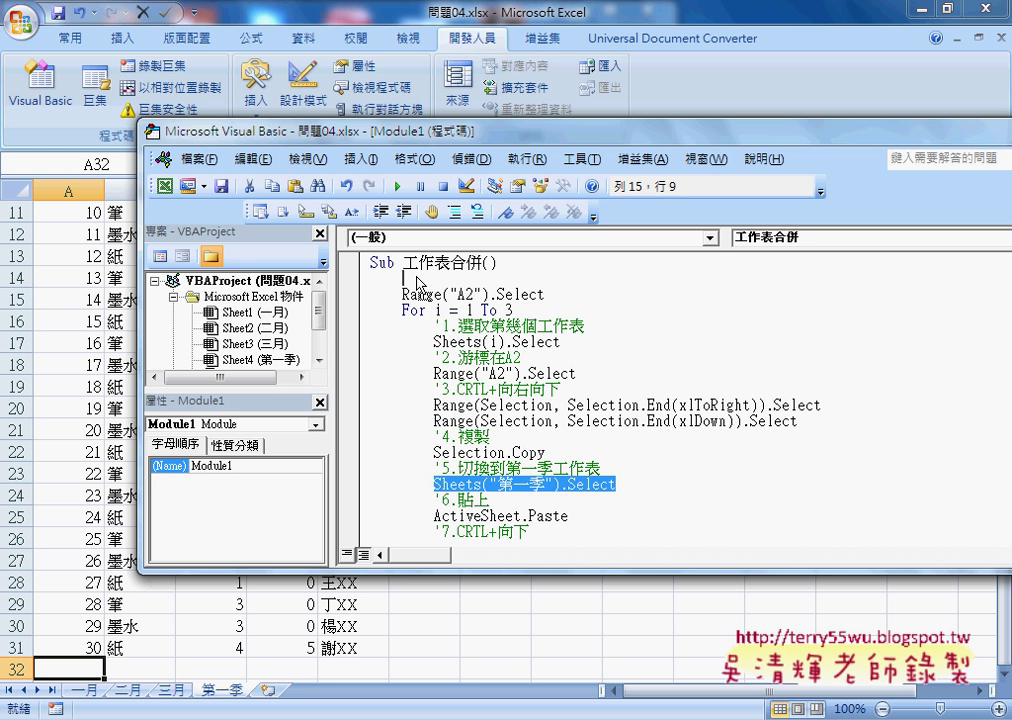
pyautogui.moveTo(416, 279); pyautogui.dragTo(405, 280)
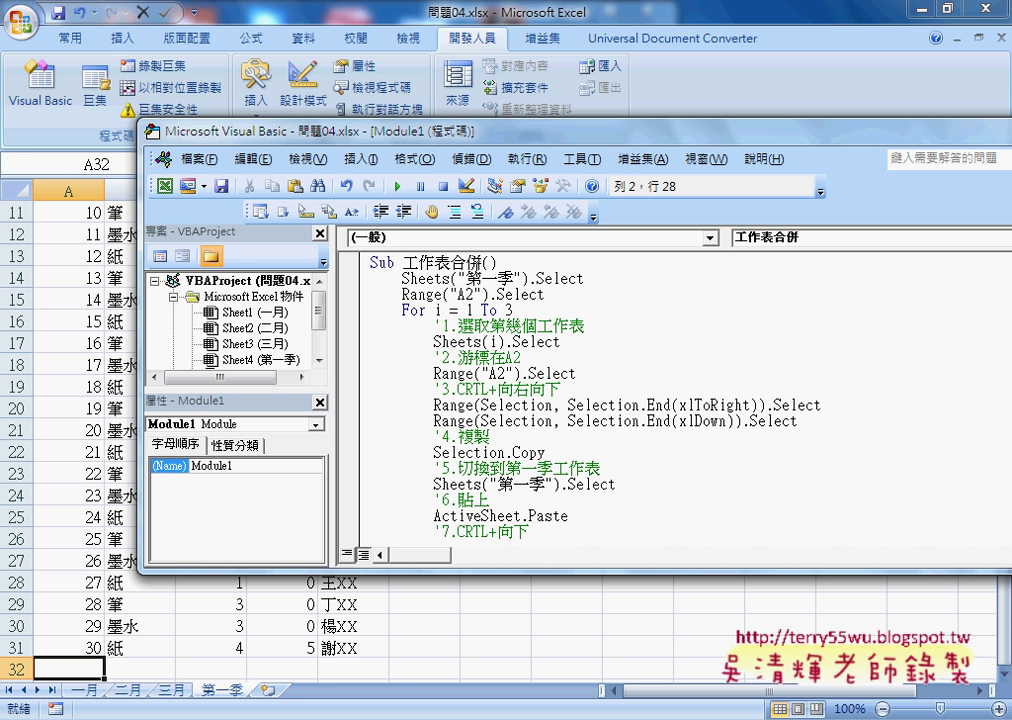
# Rearrange the code editor and run the 工作表合併 macro as a test
pyautogui.moveTo(488, 137)
pyautogui.mouseDown()
pyautogui.moveTo(768, 49)
pyautogui.moveTo(722, 65)
pyautogui.mouseUp()
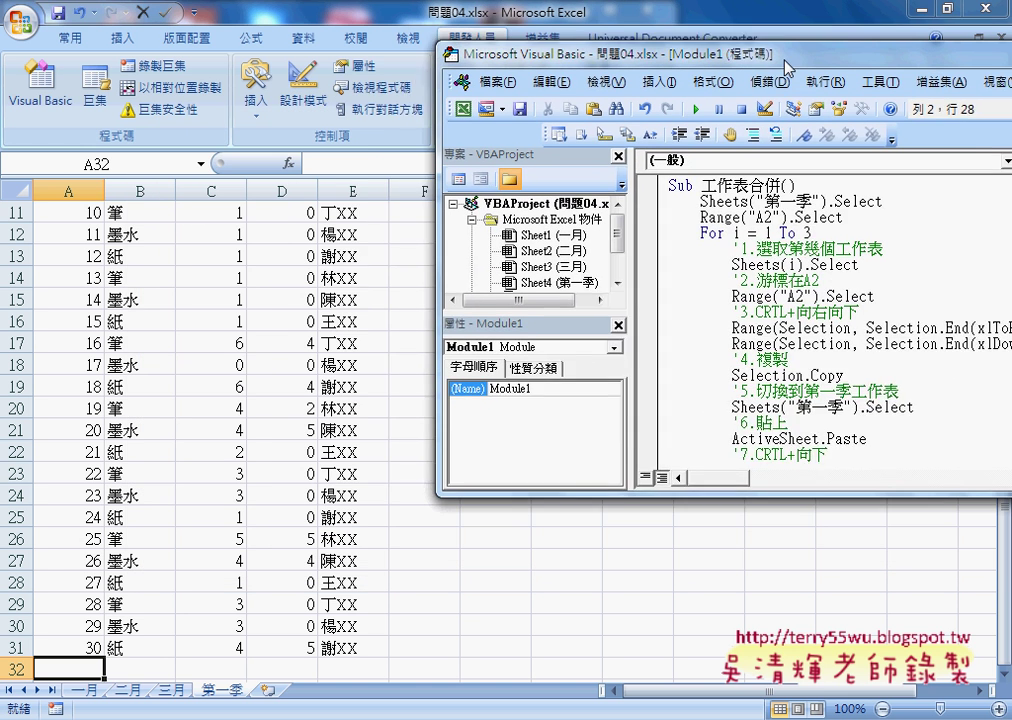
pyautogui.moveTo(566, 262); pyautogui.dragTo(493, 262)
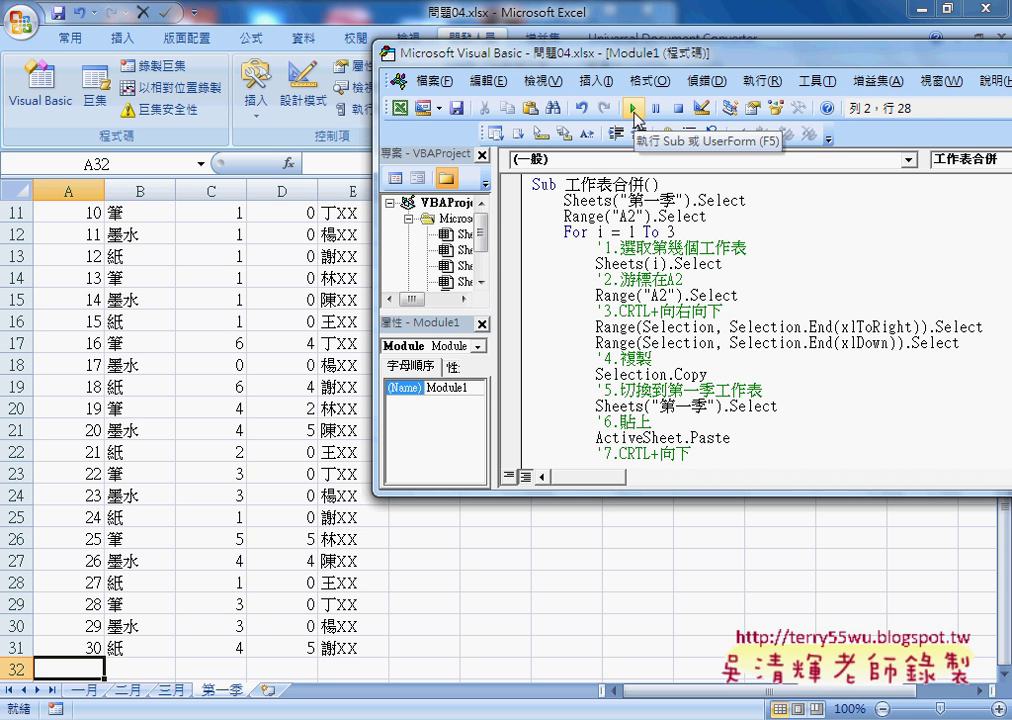
pyautogui.click(636, 118)
# Clear the pasted data A2:E31 from 第一季, leaving only the header row
pyautogui.scroll(3, 74, 237)
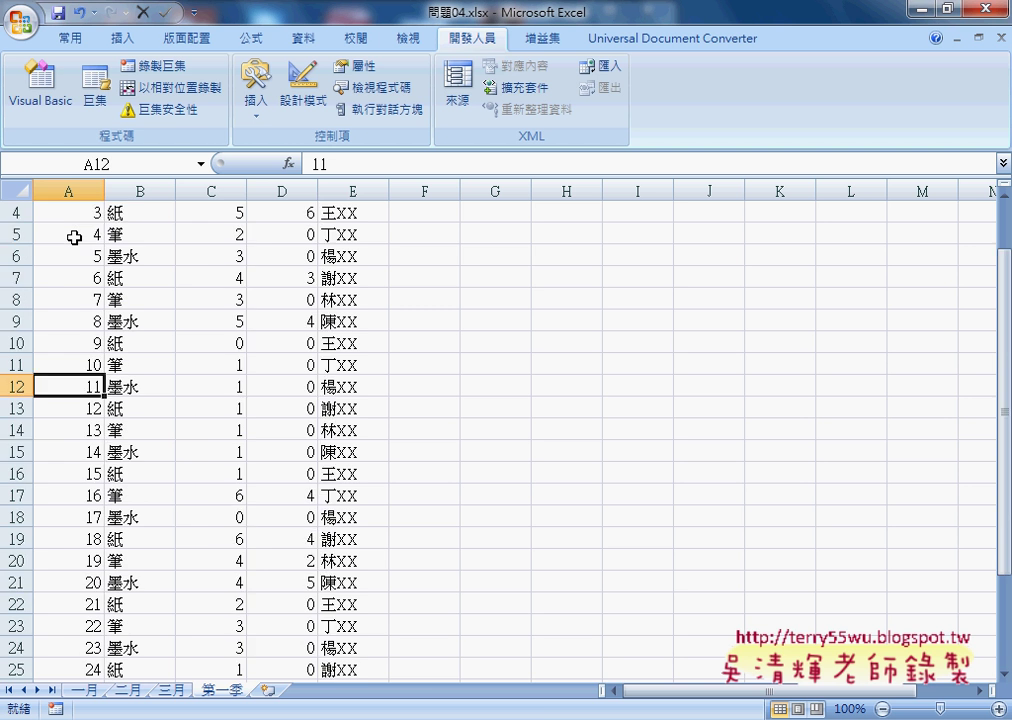
pyautogui.scroll(1, 74, 233)
pyautogui.click(74, 226)
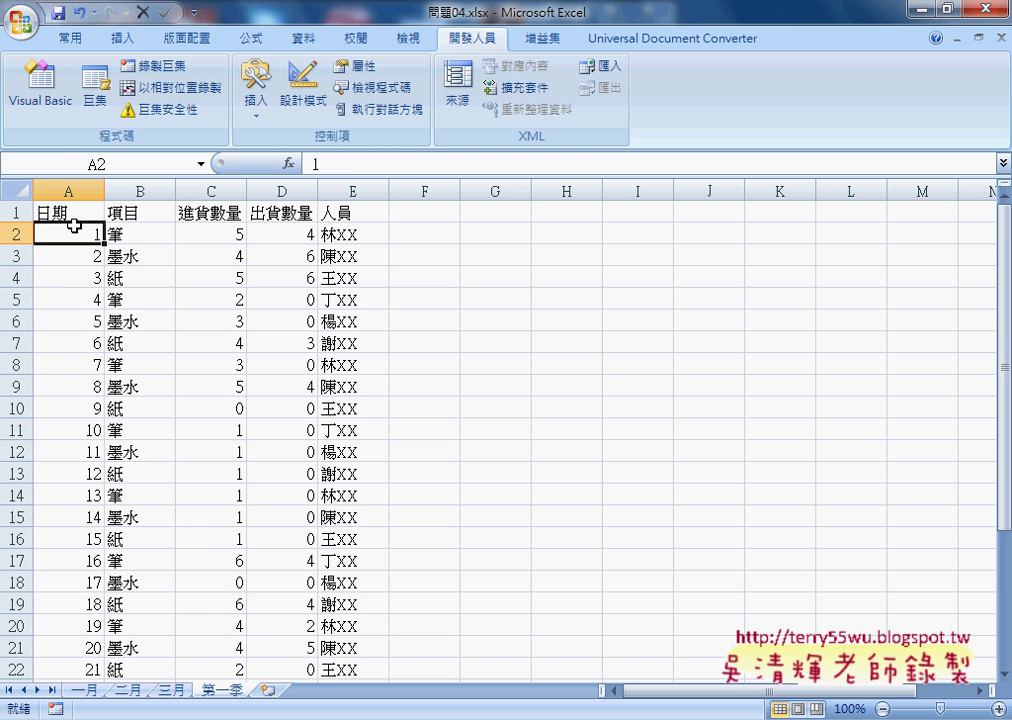
pyautogui.hotkey('ctrl', 'shift', 'Down')
pyautogui.hotkey('ctrl', 'shift', 'Right')
pyautogui.press('Delete')
pyautogui.scroll(3, 74, 226)
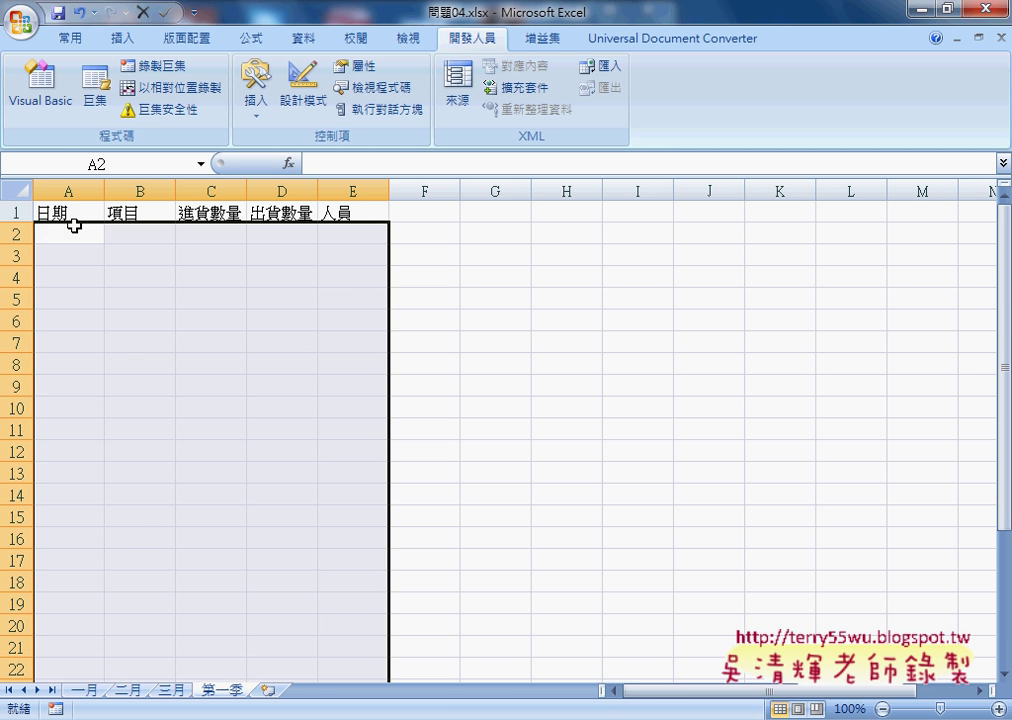
pyautogui.click(502, 281)
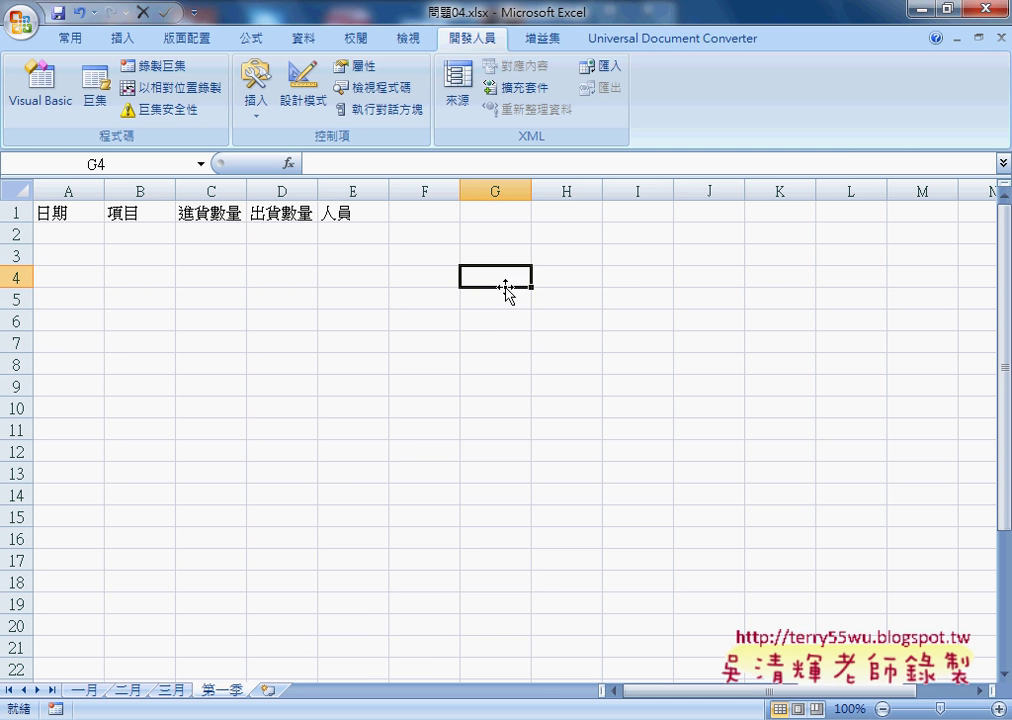
# Return to the macro code and start it in break mode with F8
pyautogui.moveTo(537, 690)
pyautogui.click(583, 673)
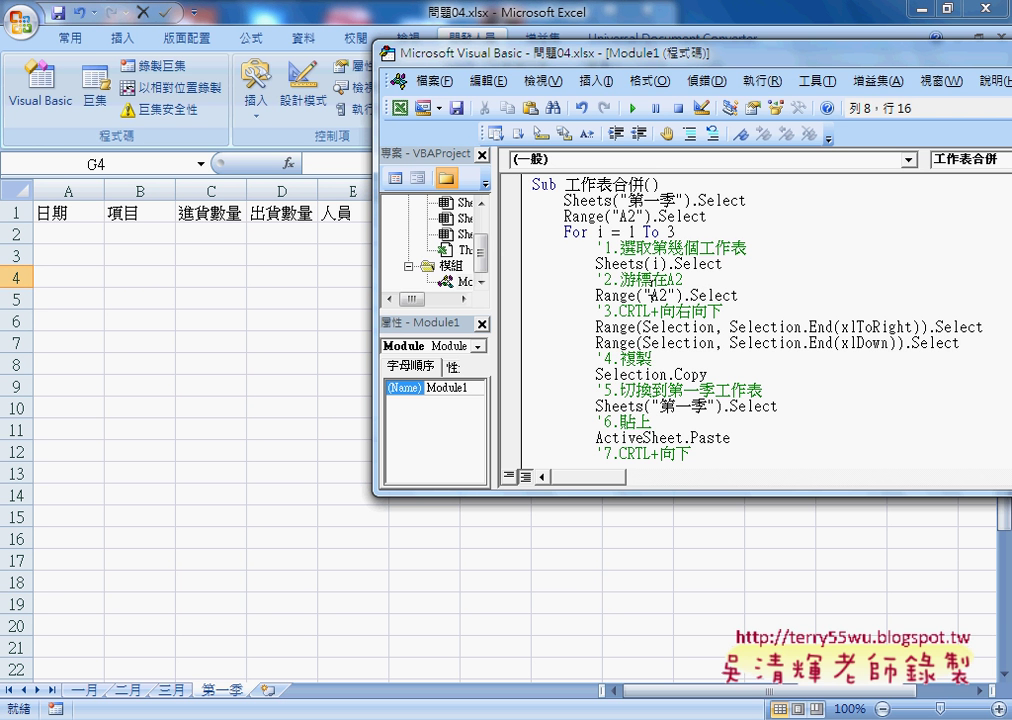
pyautogui.press('F8')
pyautogui.press('F8')
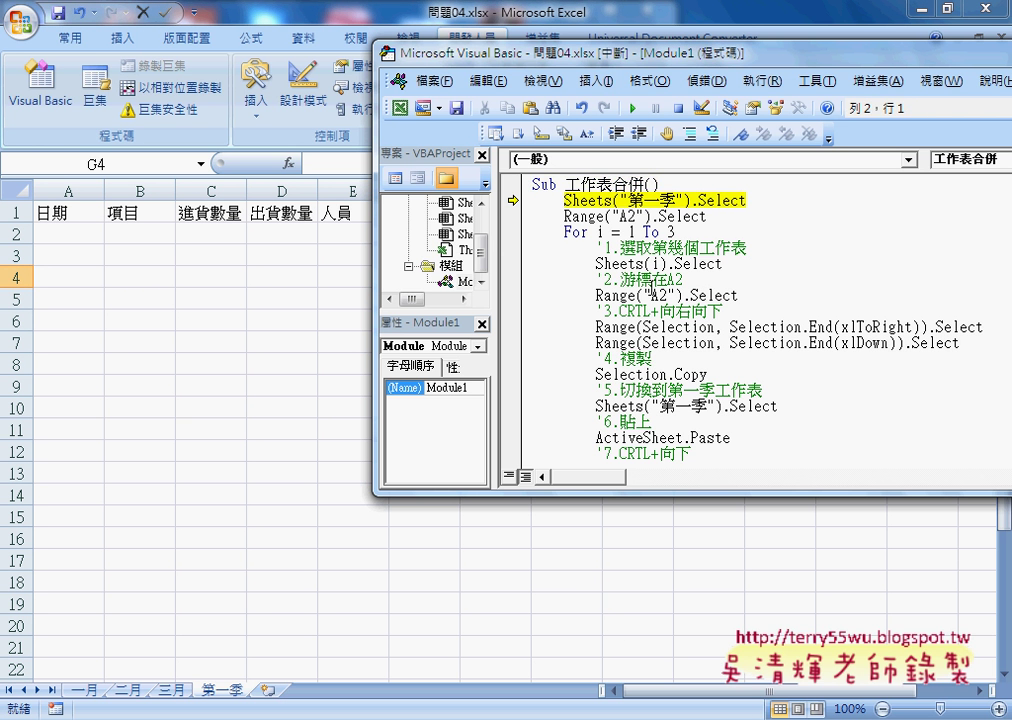
pyautogui.press('F8')
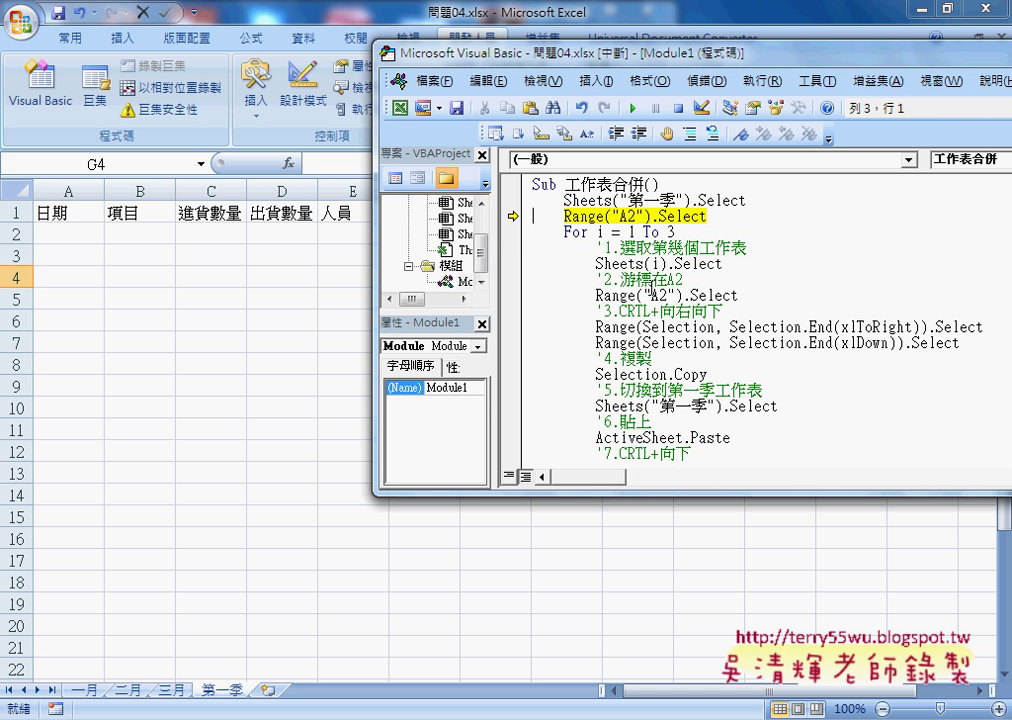
# Step with F8 through the first loop pass, pasting 一月 into 第一季 through row 31
pyautogui.press('F8')
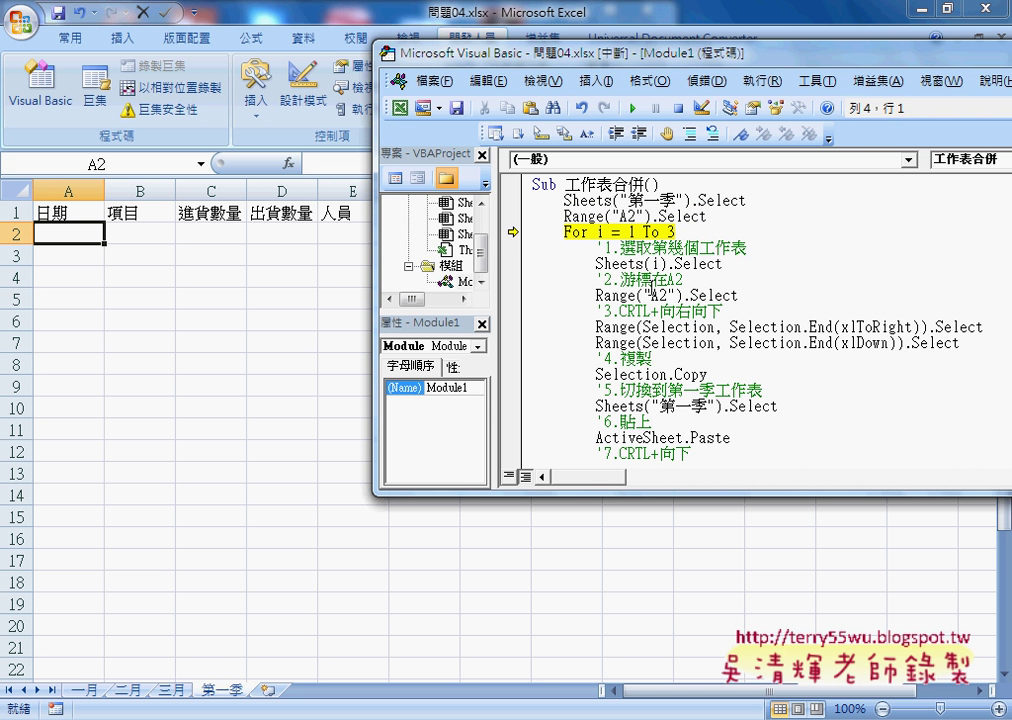
pyautogui.press('F8')
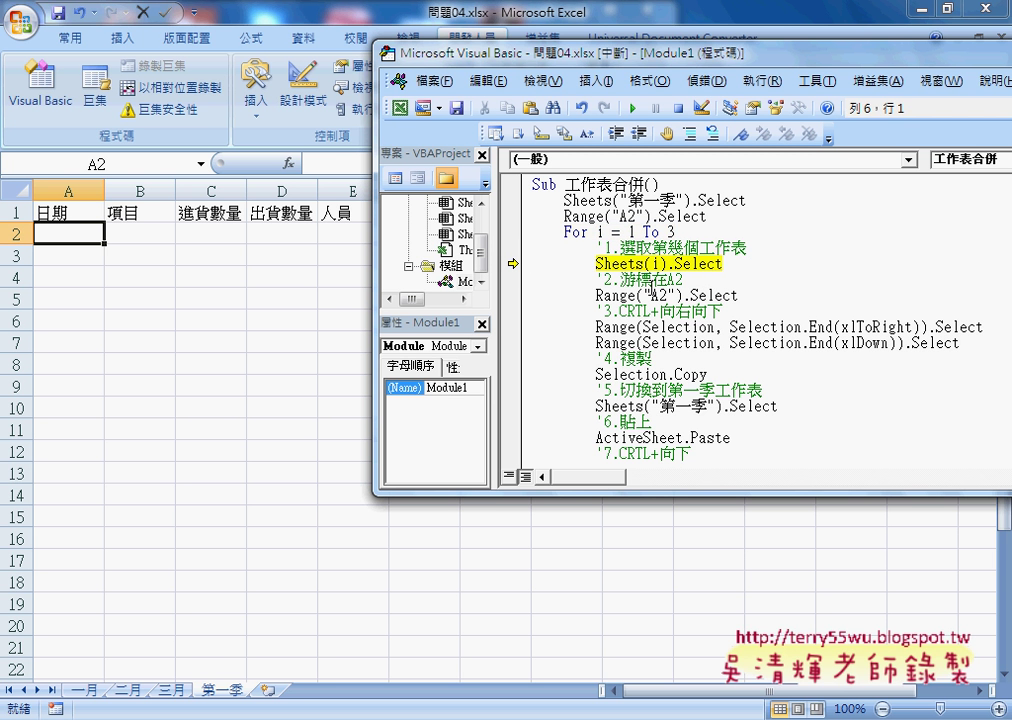
pyautogui.moveTo(598, 232)
pyautogui.moveTo(601, 263)
pyautogui.press('F8')
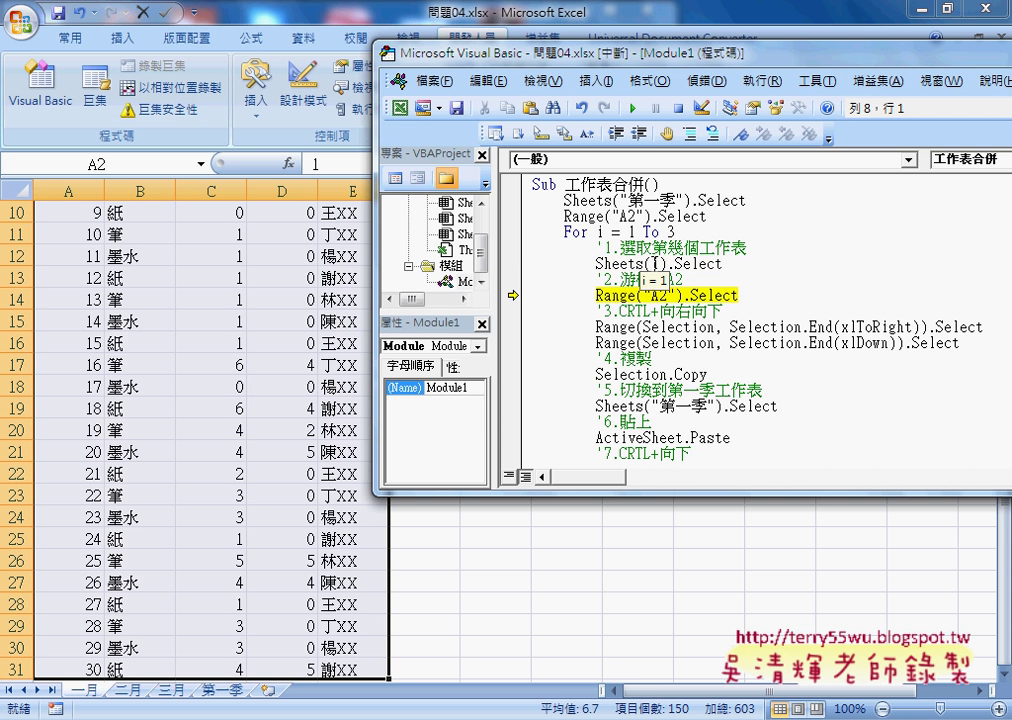
pyautogui.press('F8')
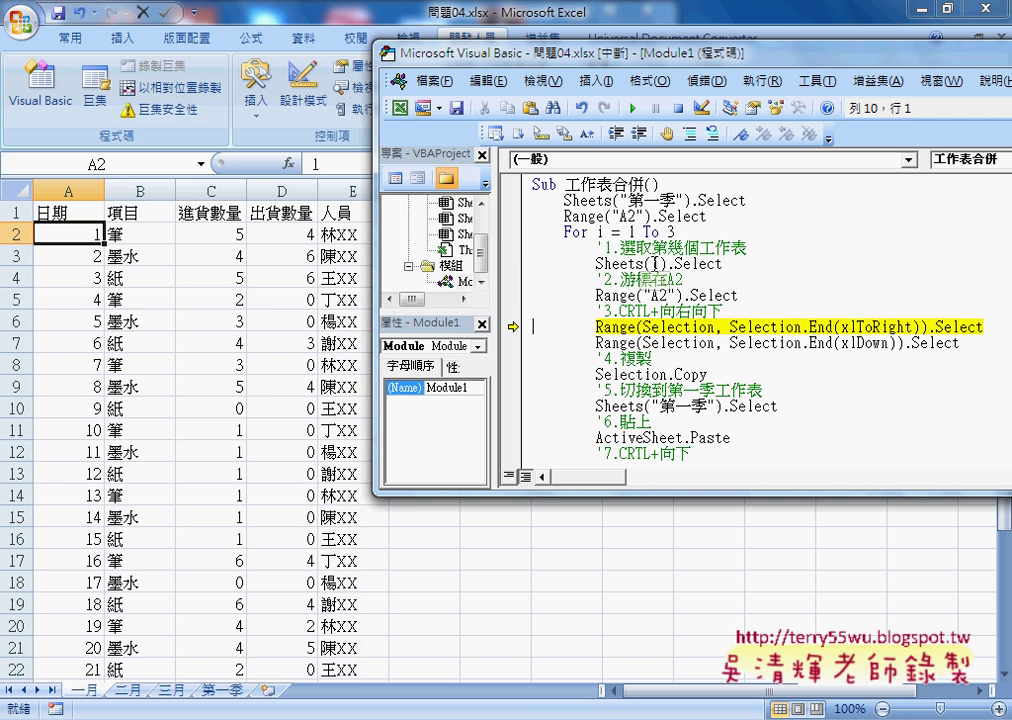
pyautogui.press('F8')
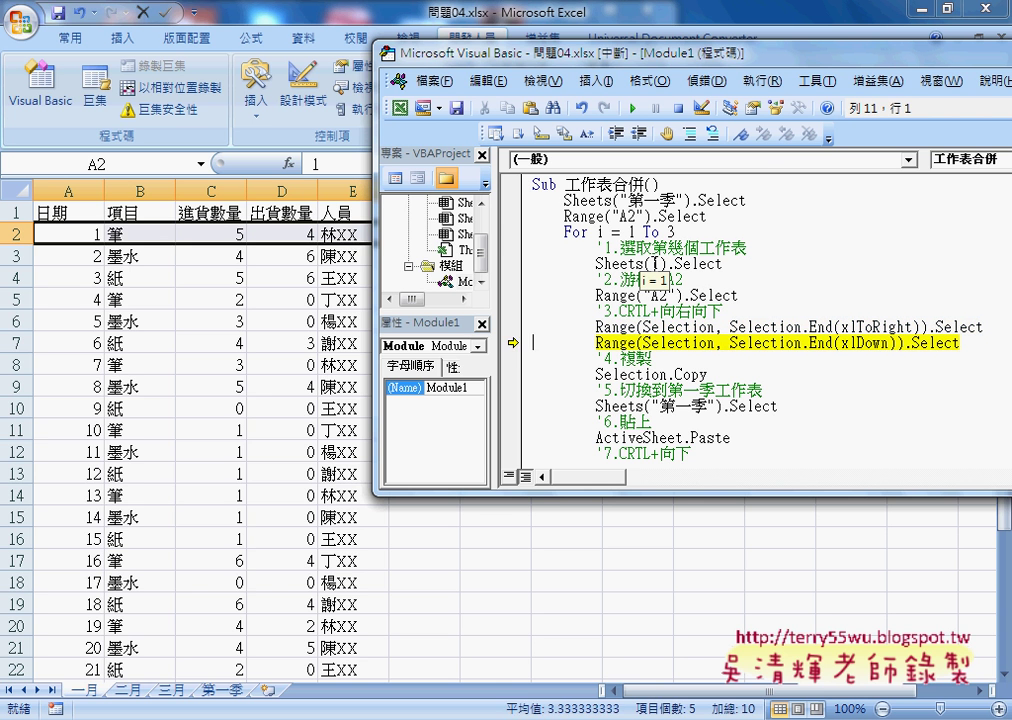
pyautogui.press('F8')
pyautogui.press('F8')
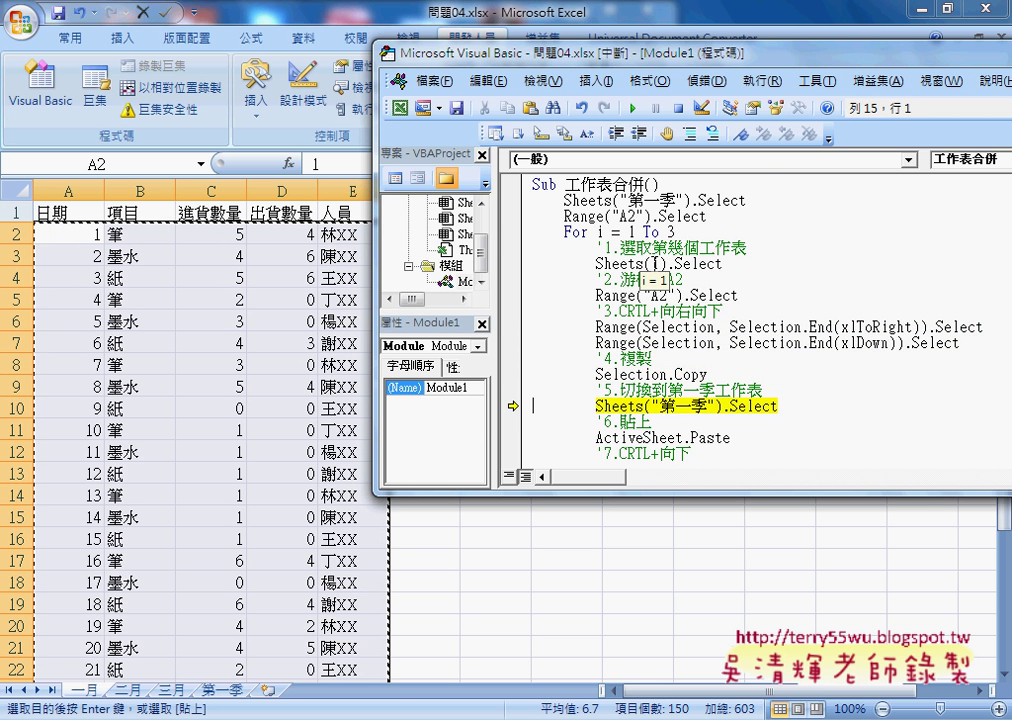
pyautogui.press('F8')
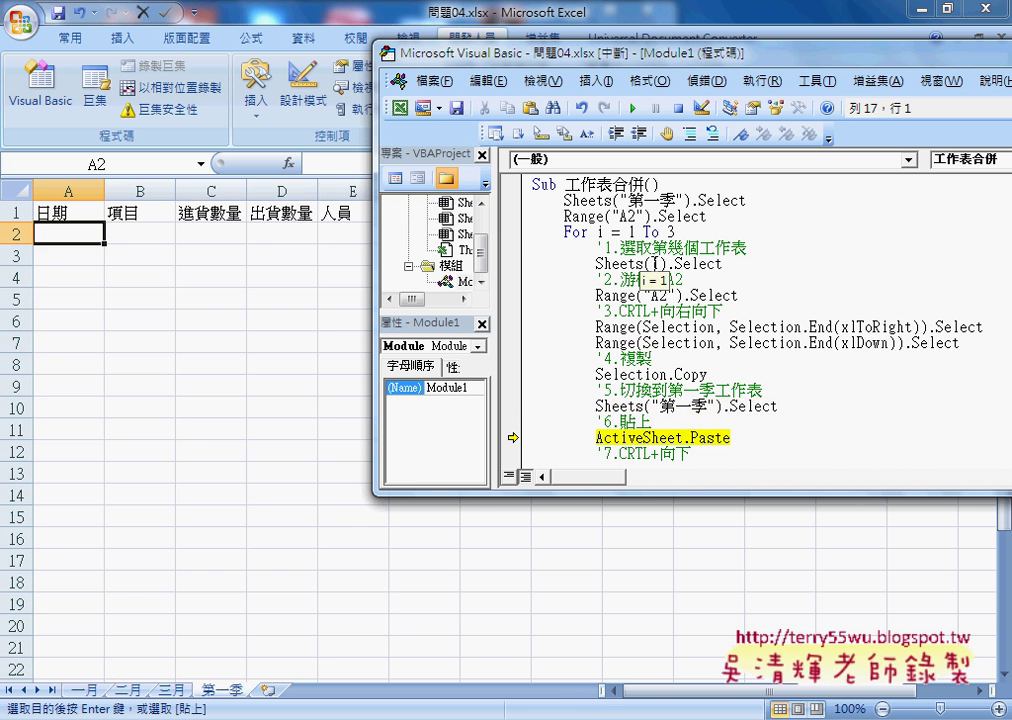
pyautogui.press('F8')
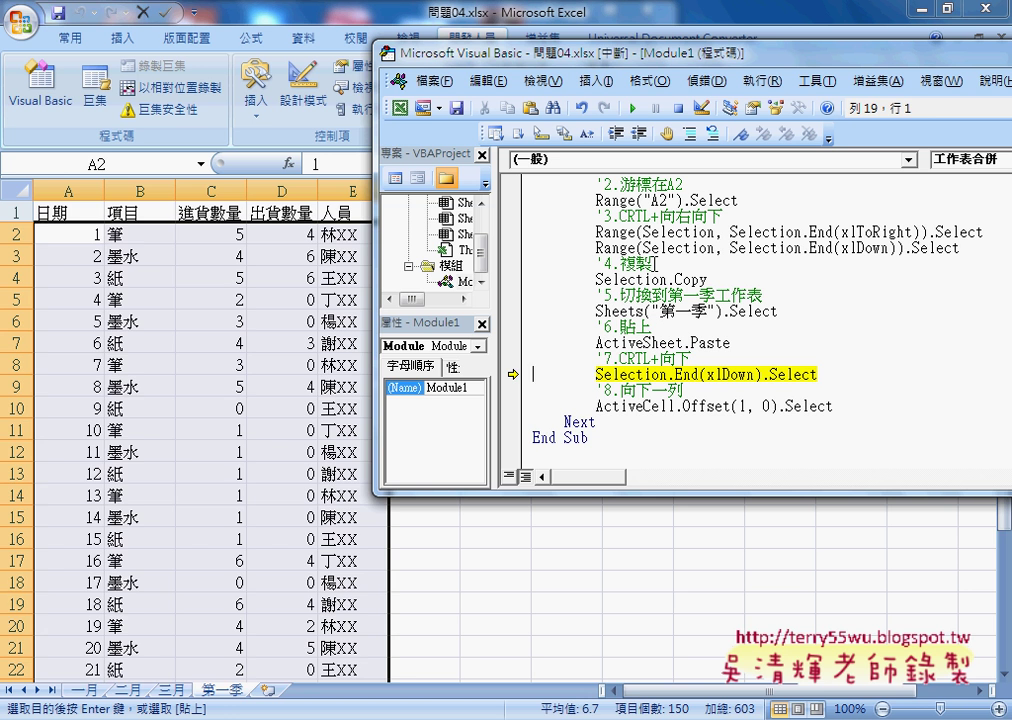
pyautogui.press('F8')
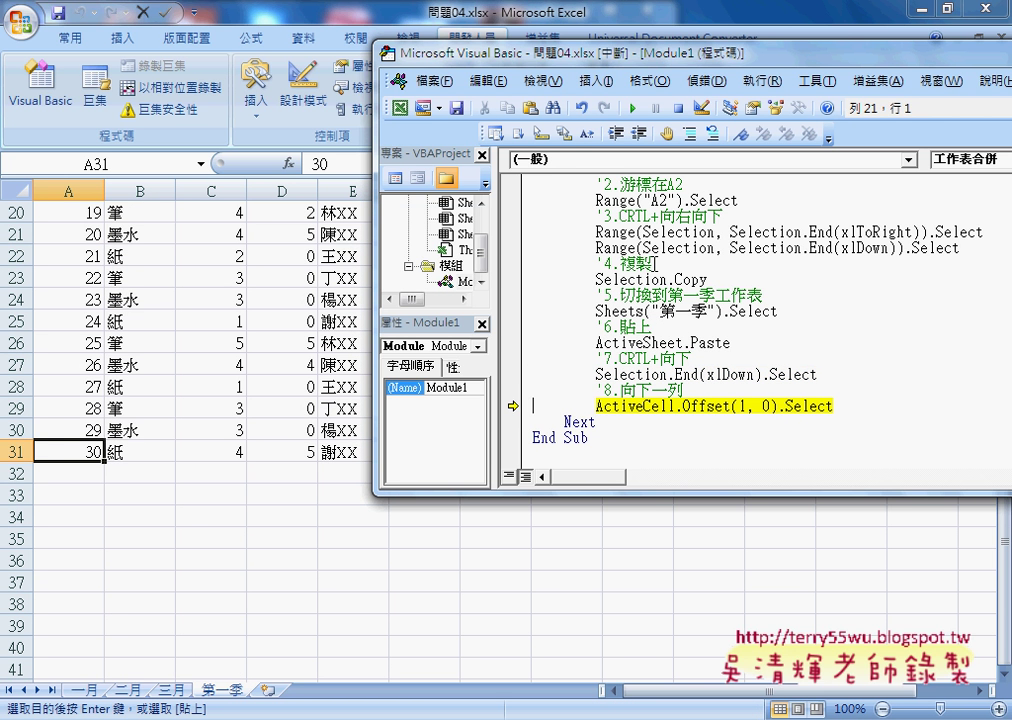
pyautogui.press('F8')
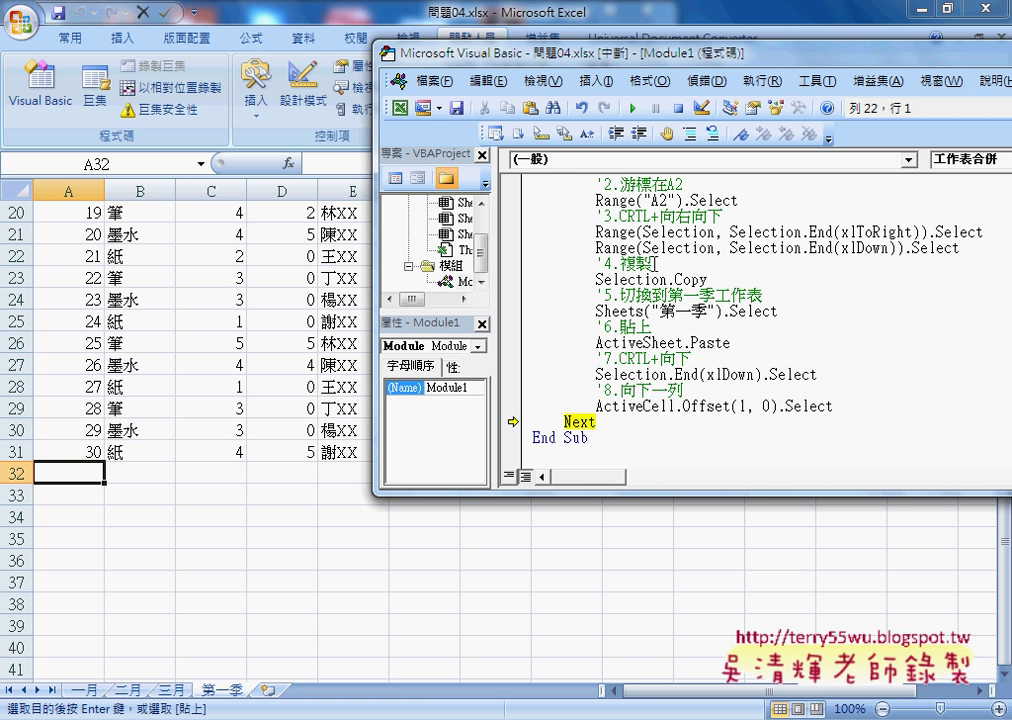
pyautogui.press('F8')
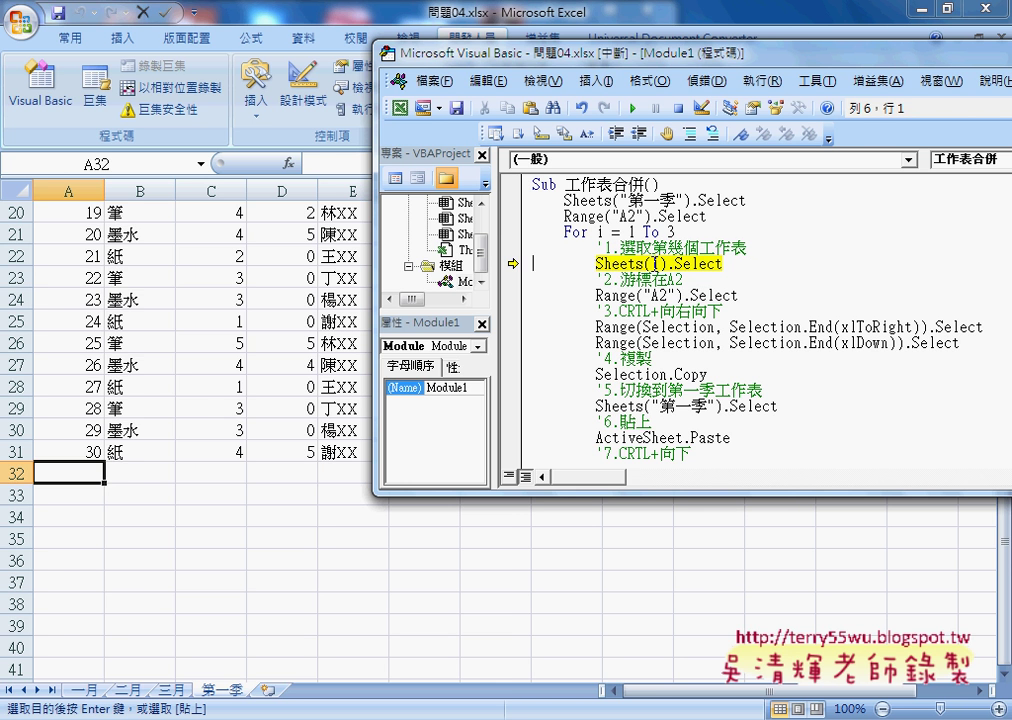
# Step through the second pass, appending the 二月 rows below 一月 on 第一季
pyautogui.press('F8')
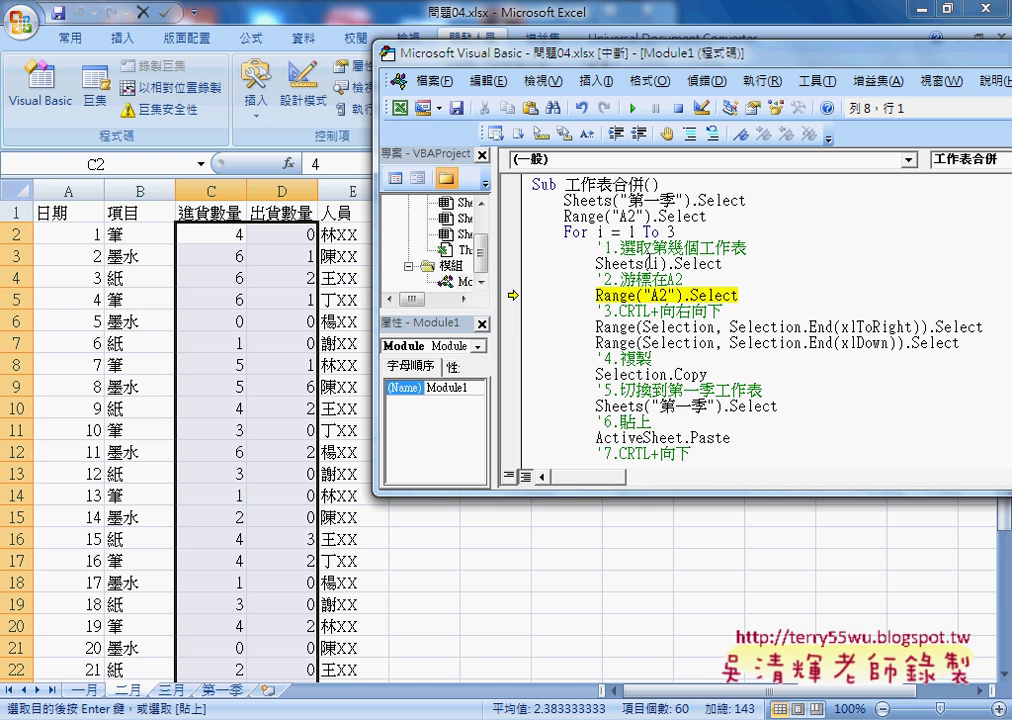
pyautogui.moveTo(596, 263); pyautogui.dragTo(636, 263)
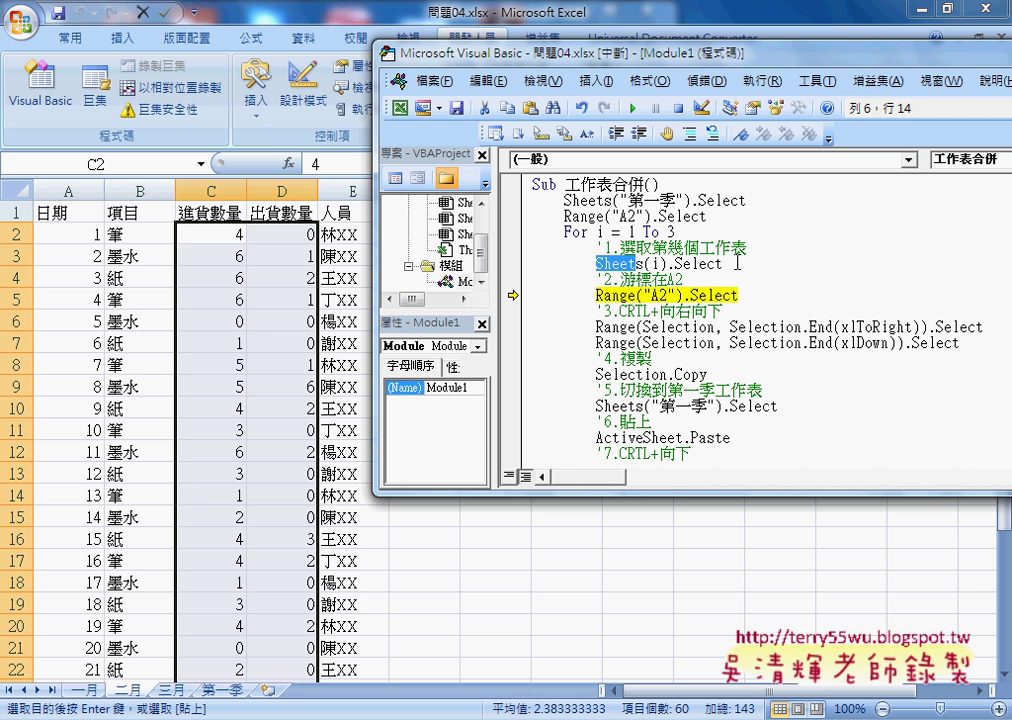
pyautogui.press('F8')
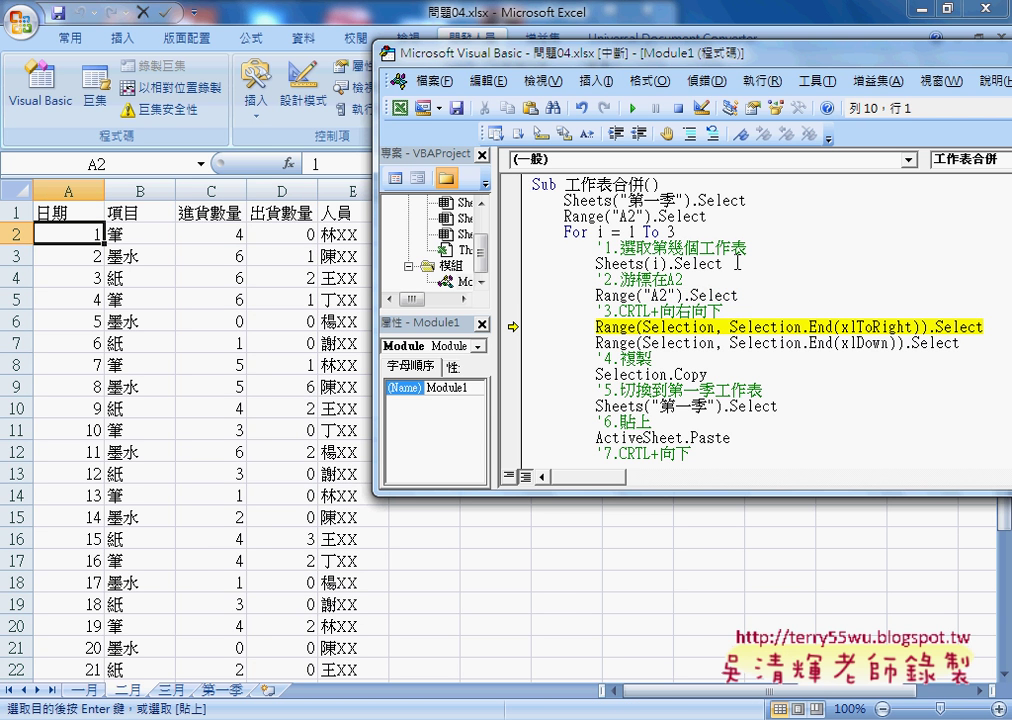
pyautogui.press('F8')
pyautogui.press('F8')
pyautogui.press('F8')
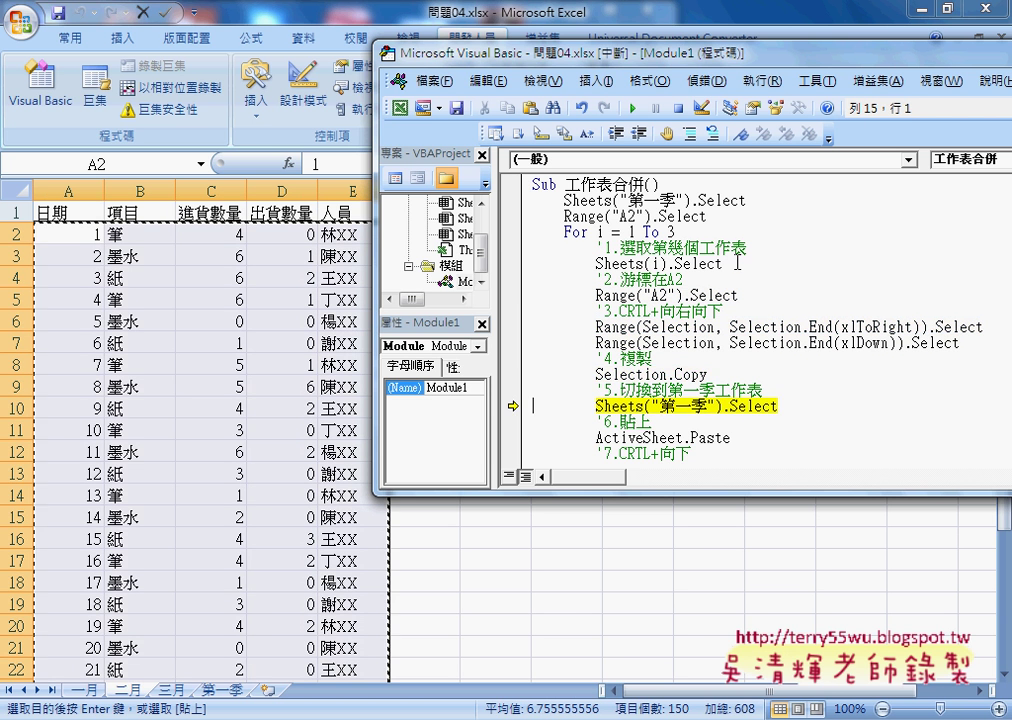
pyautogui.press('F8')
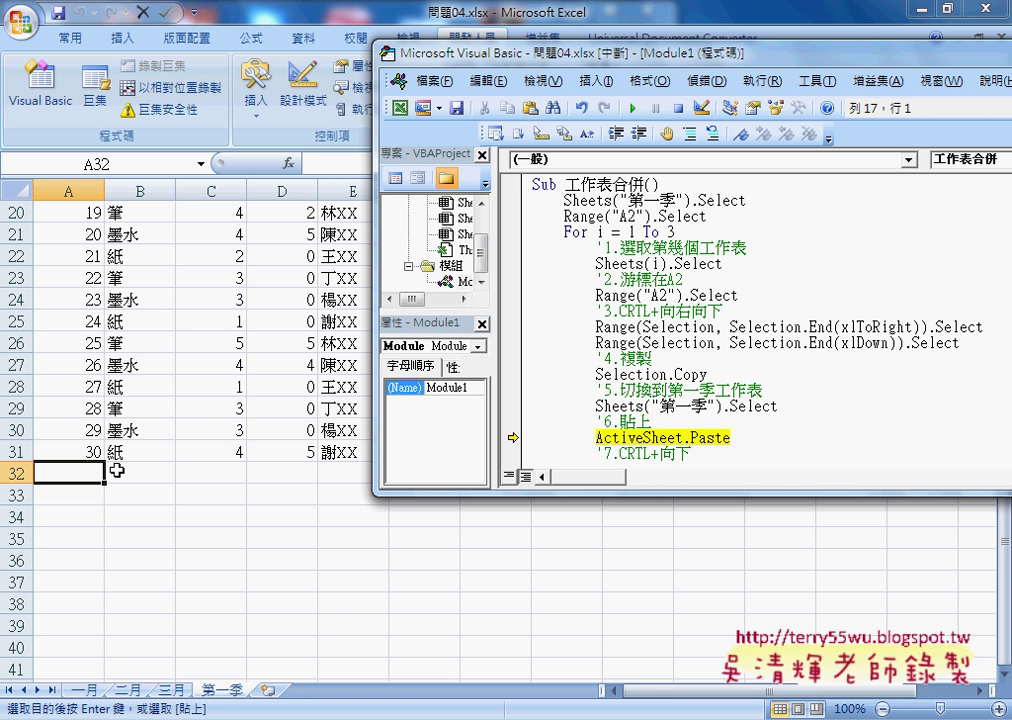
pyautogui.press('F8')
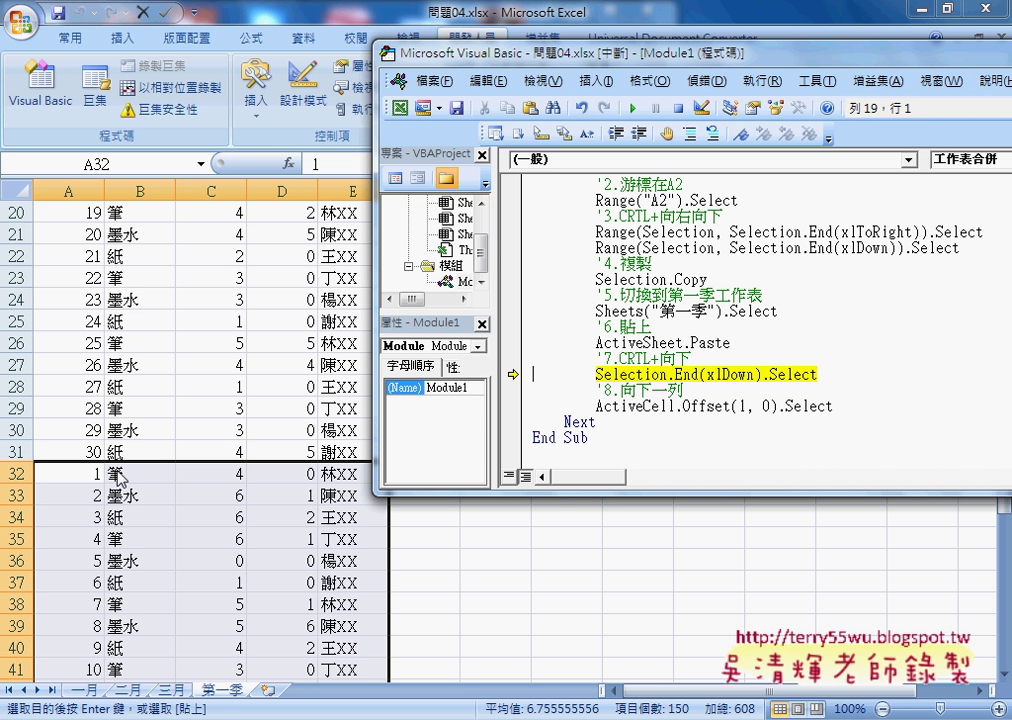
pyautogui.press('F8')
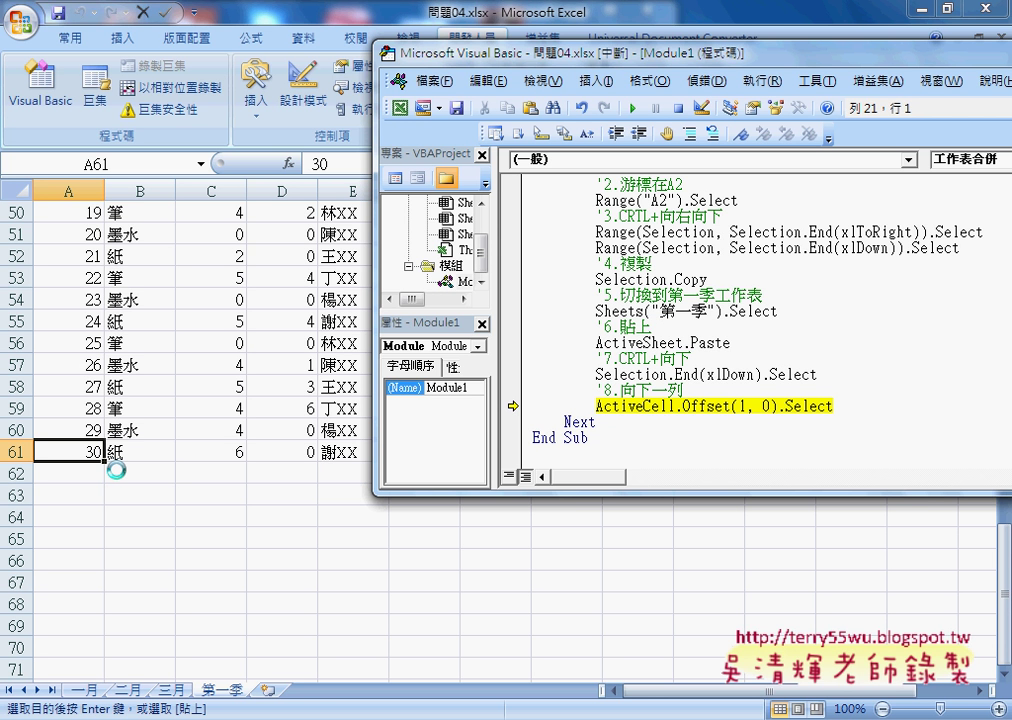
pyautogui.press('F8')
pyautogui.press('F8')
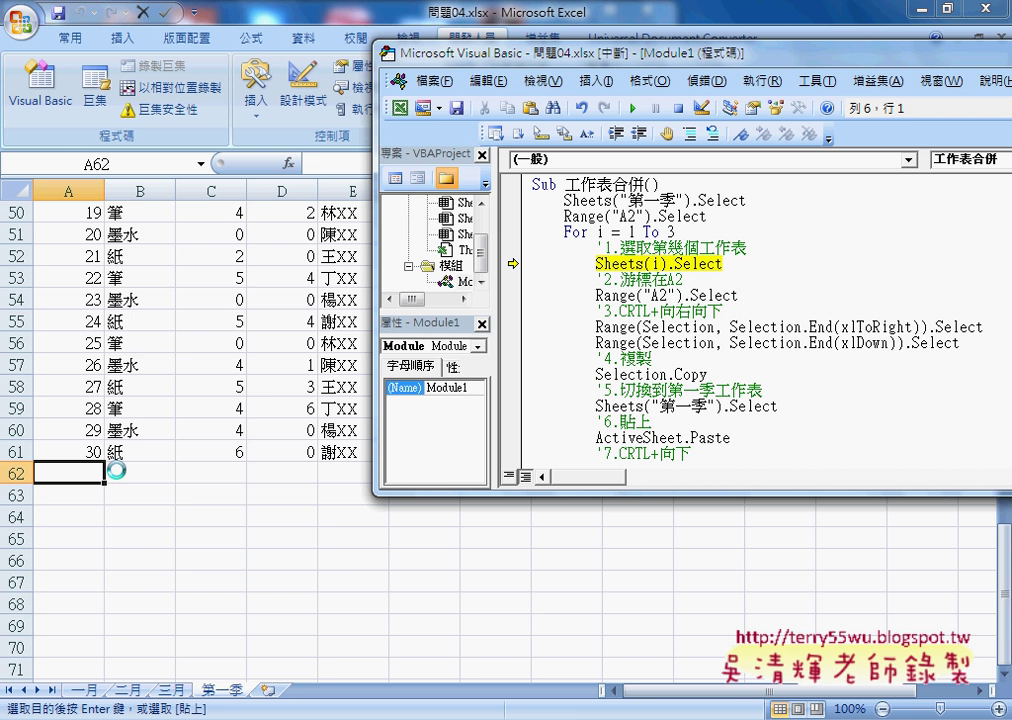
pyautogui.press('F8')
pyautogui.press('F8')
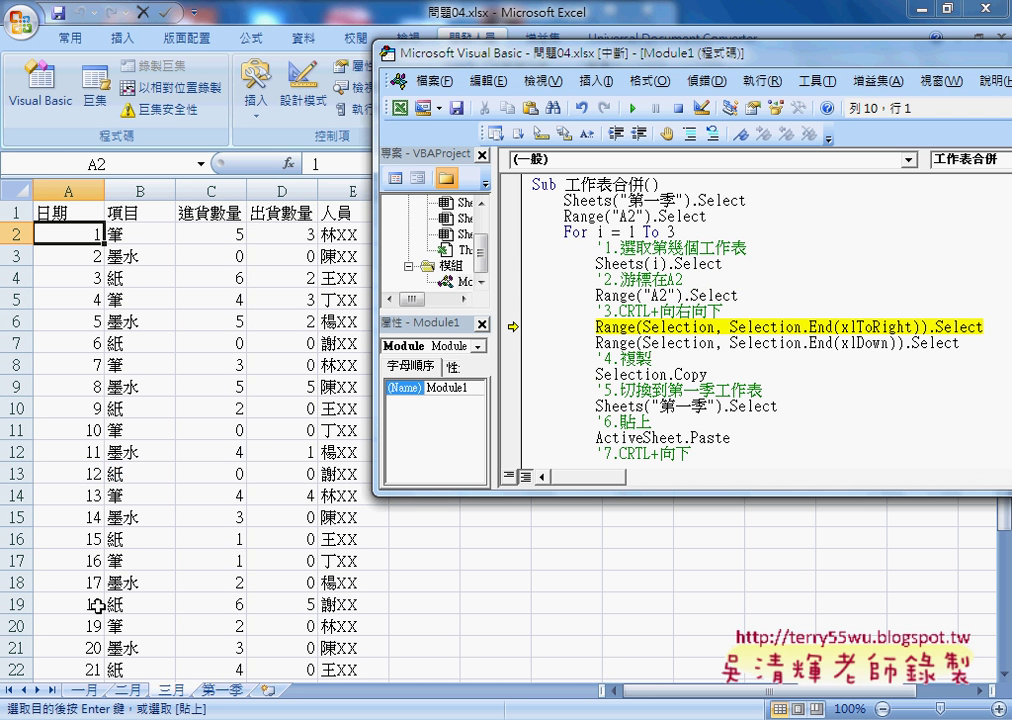
# Step through the 三月 pass, filling 第一季 through row 91
pyautogui.press('F8')
pyautogui.press('F8')
pyautogui.press('F8')
pyautogui.press('F8')
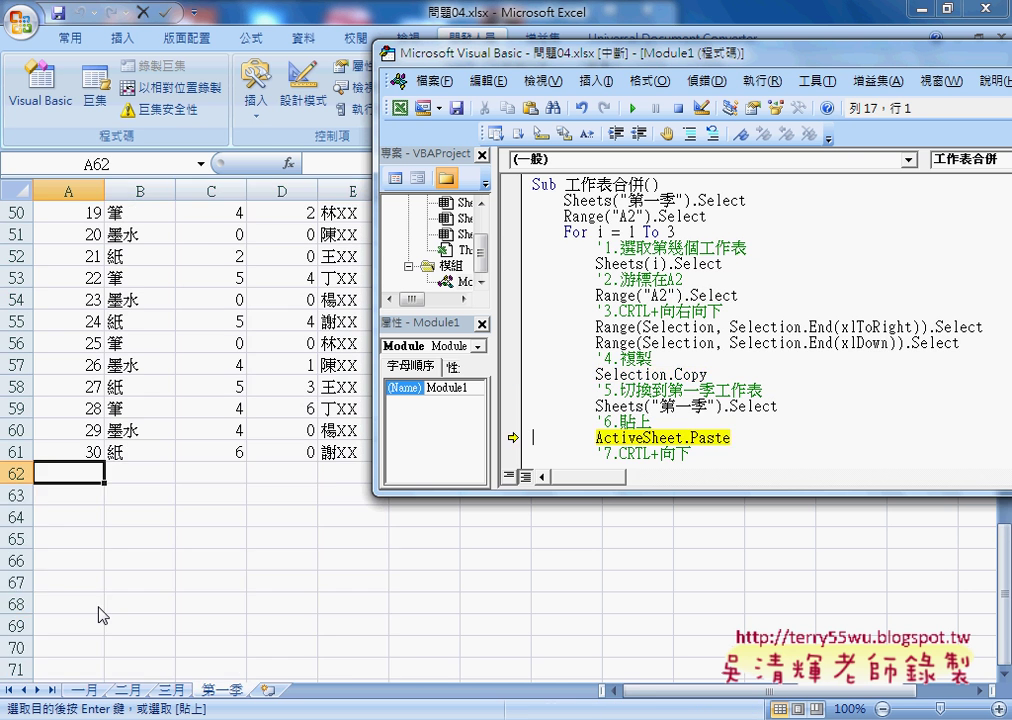
pyautogui.press('F8')
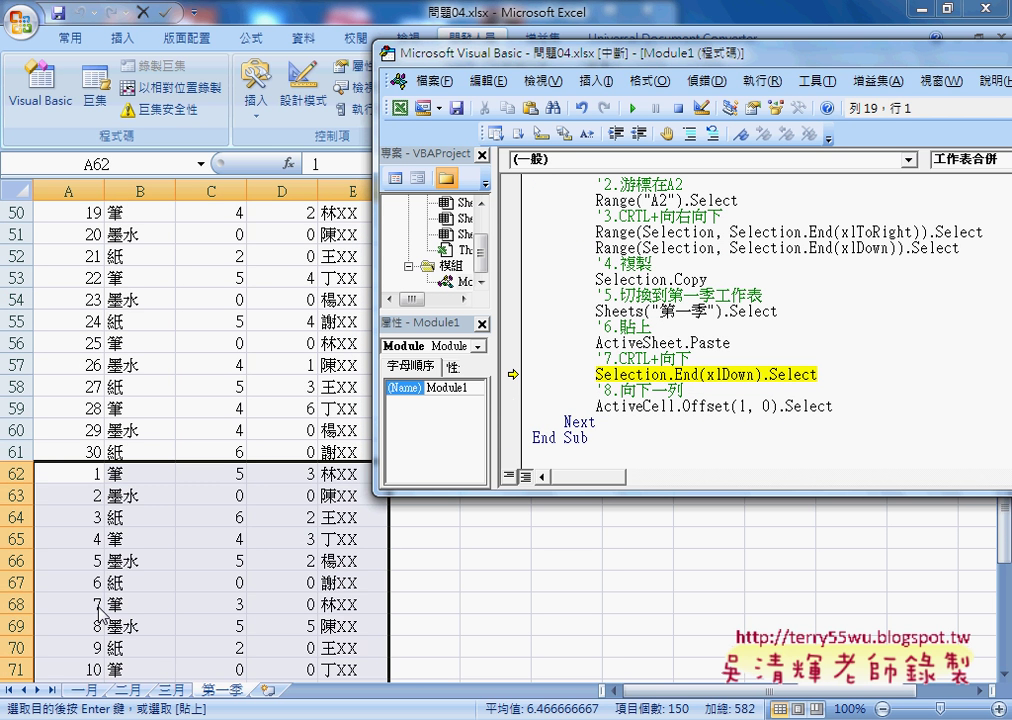
pyautogui.press('F8')
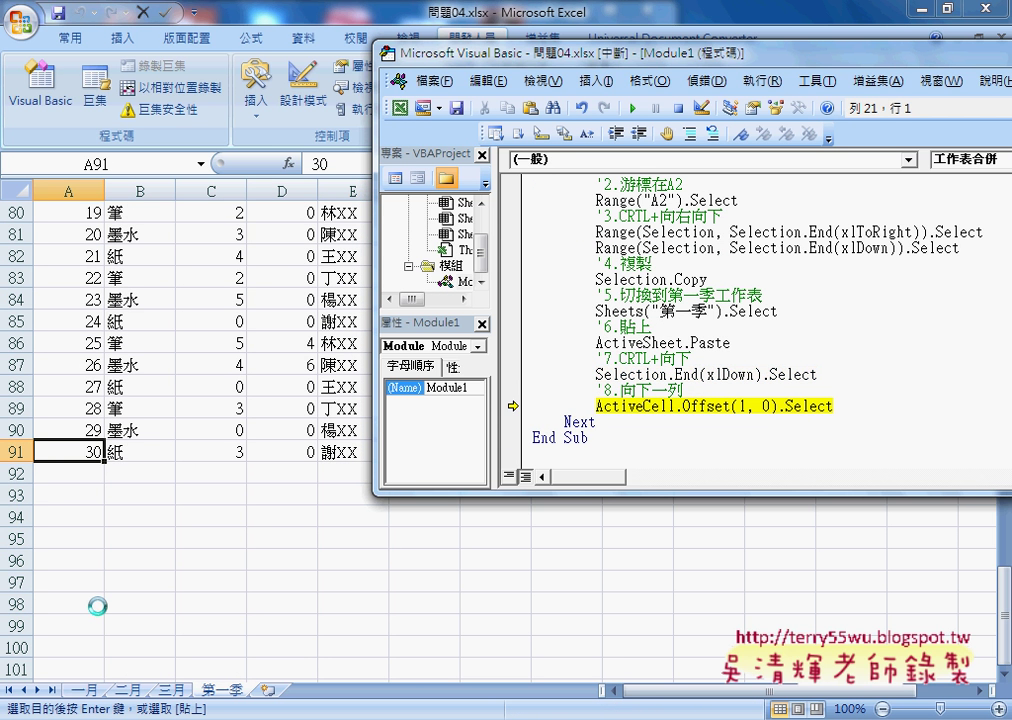
pyautogui.press('F8')
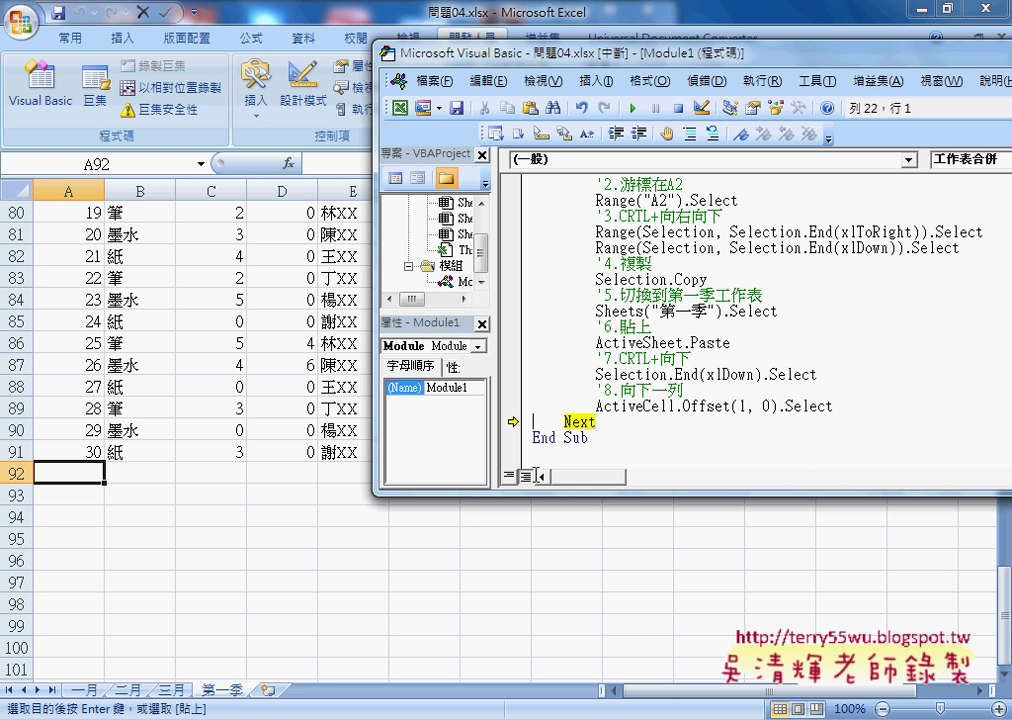
# Open a blank line after Next and select the Range("A2").Select code above
pyautogui.click(610, 421)
pyautogui.press('Return')
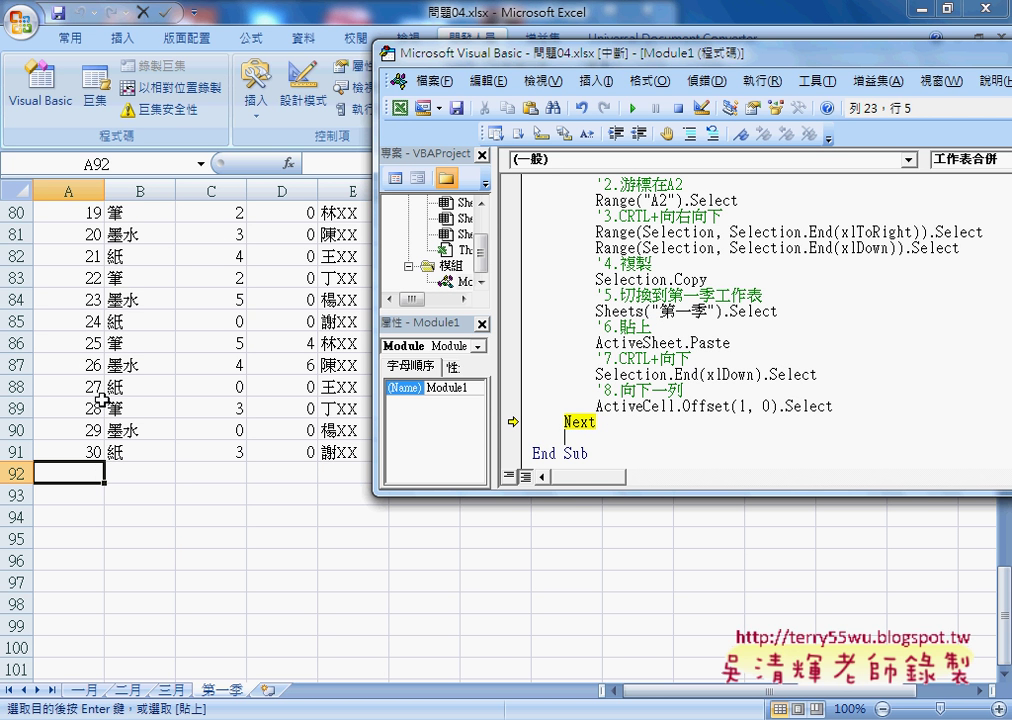
pyautogui.scroll(2, 622, 387)
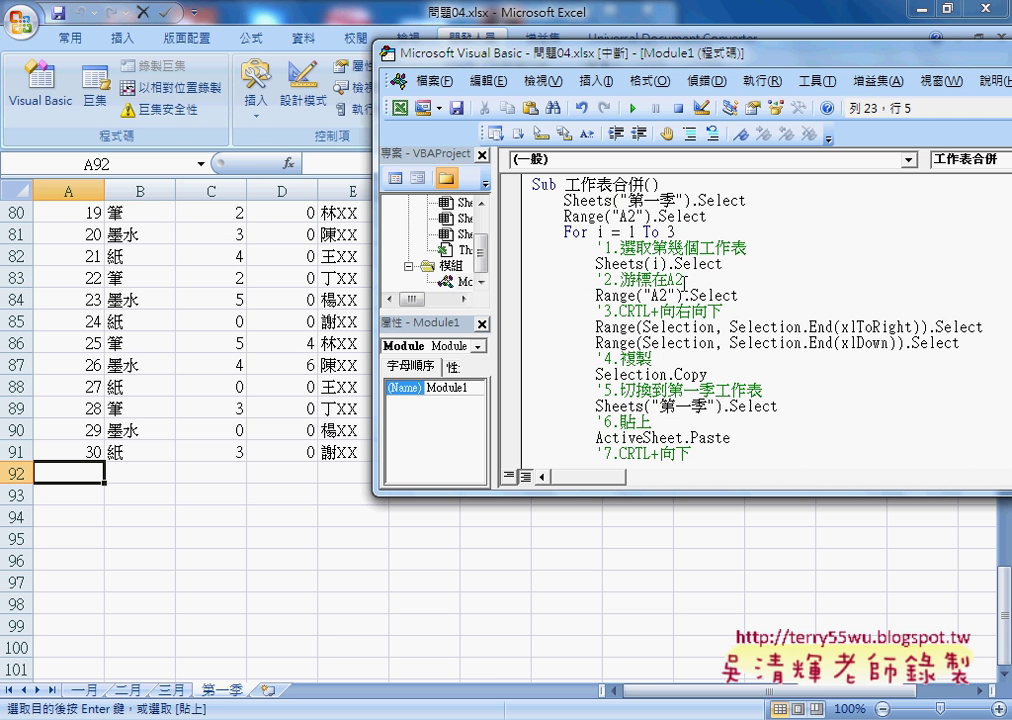
pyautogui.moveTo(706, 216); pyautogui.dragTo(563, 216)
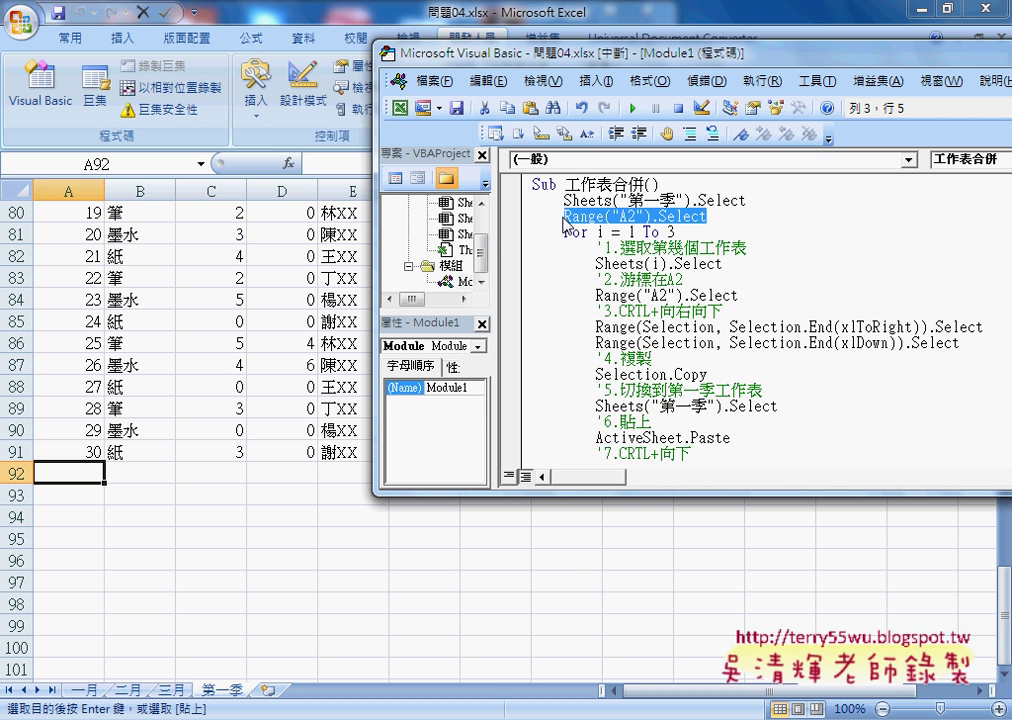
pyautogui.scroll(-2, 577, 400)
# Paste Range("A2").Select after Next and step the macro with F8 to End Sub
pyautogui.click(577, 424)
pyautogui.write('Range("A2").Select')
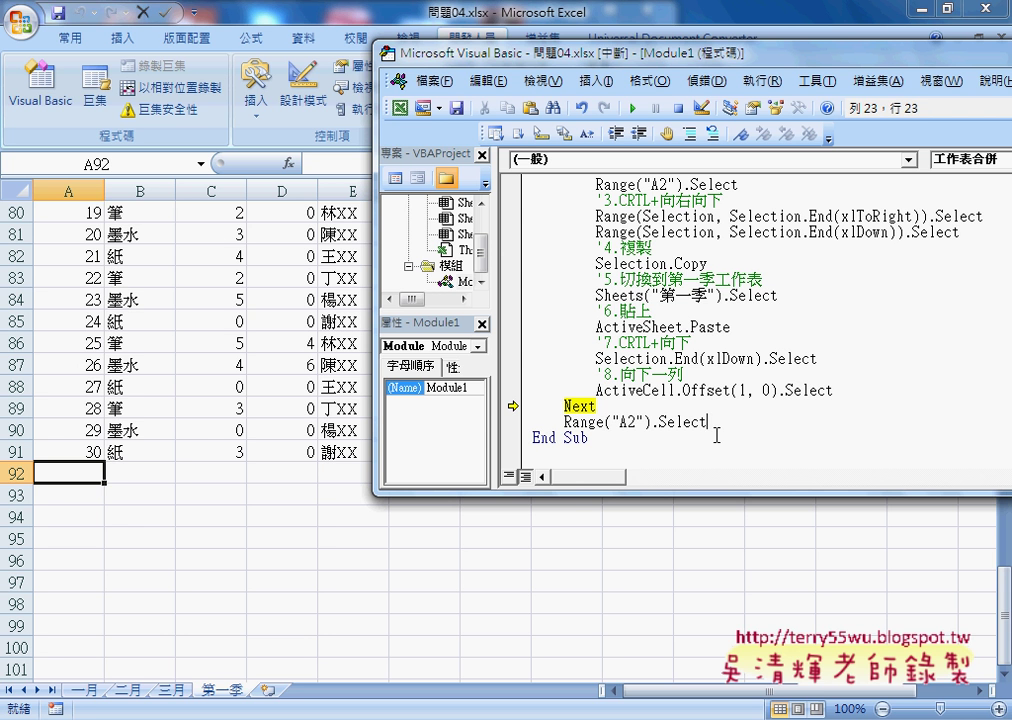
pyautogui.press('F8')
pyautogui.press('F8')
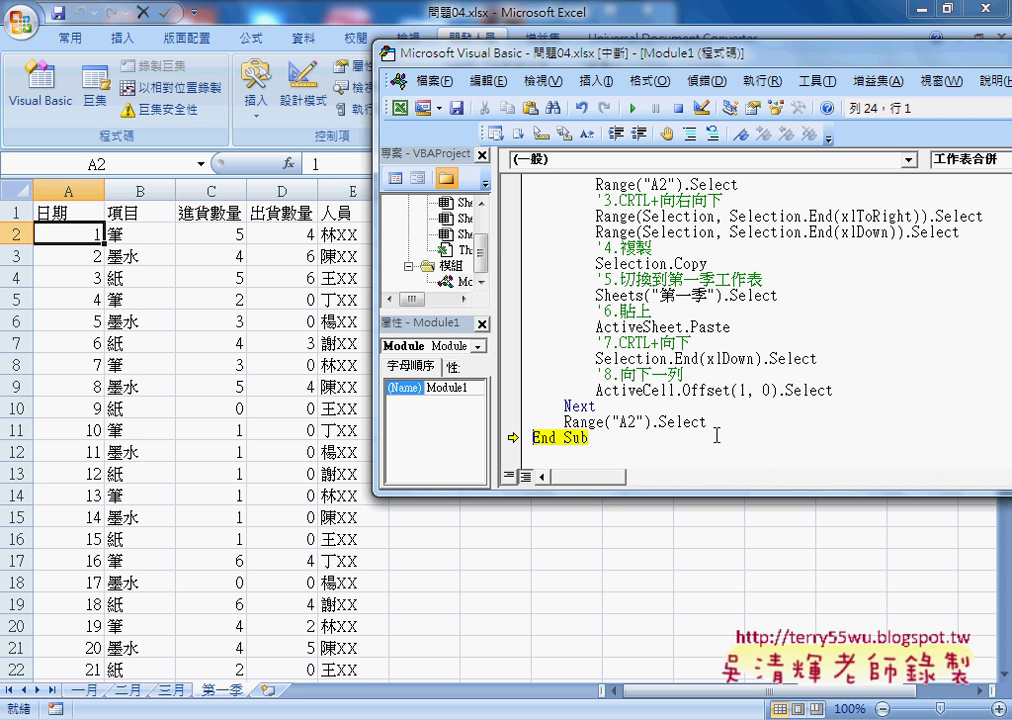
pyautogui.moveTo(687, 57)
pyautogui.mouseDown()
pyautogui.moveTo(375, 130)
pyautogui.moveTo(424, 131)
pyautogui.mouseUp()
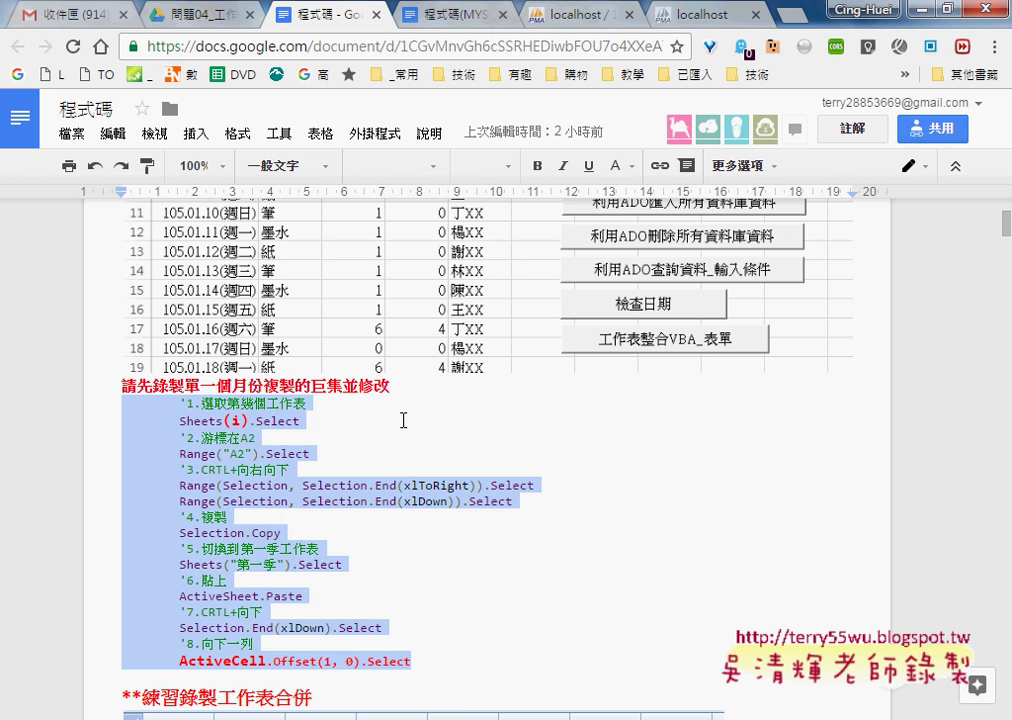
# Review the eight commented macro steps ending in ActiveCell.Offset(1, 0).Select in the 程式碼 notes
pyautogui.click(300, 421)
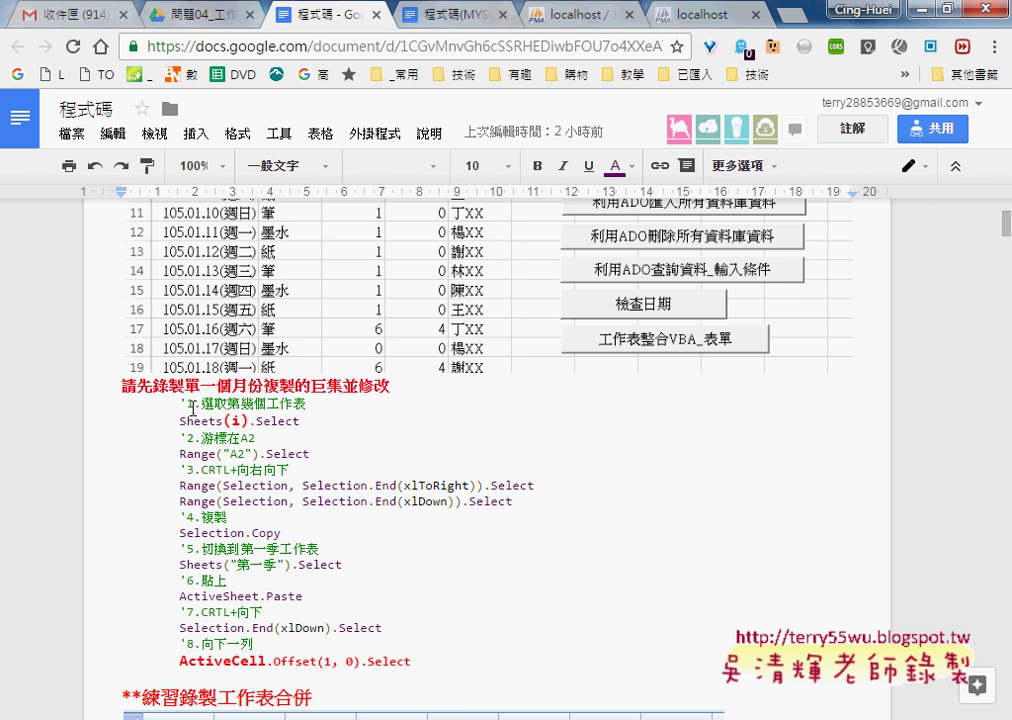
pyautogui.click(188, 404)
pyautogui.scroll(-2, 334, 614)
pyautogui.moveTo(411, 463); pyautogui.dragTo(181, 466)
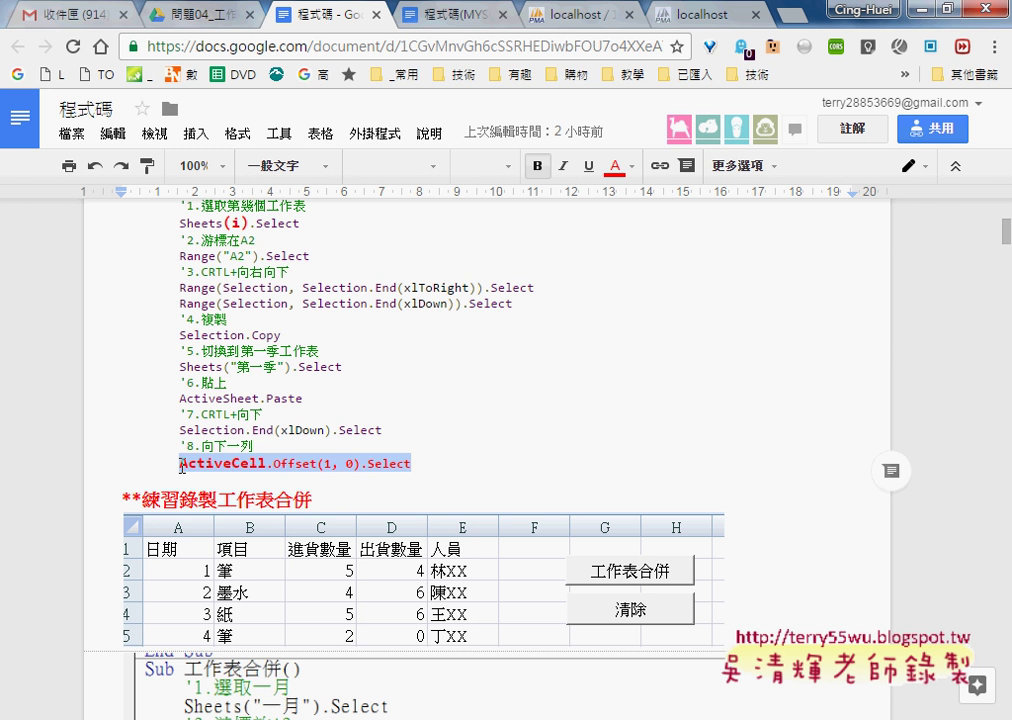
pyautogui.click(325, 463)
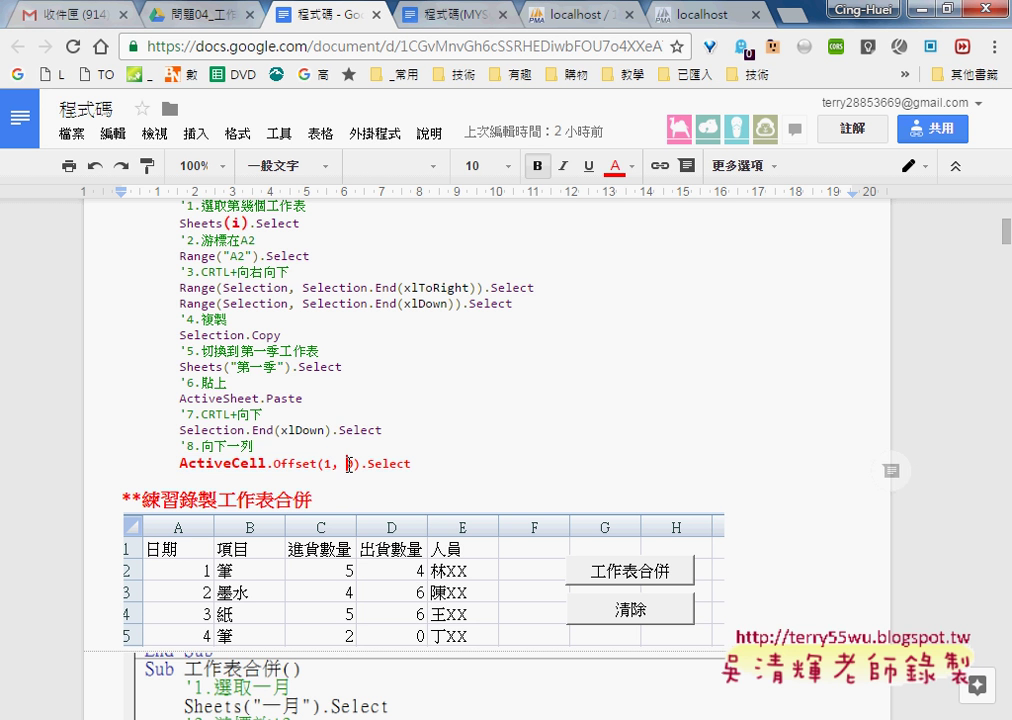
pyautogui.doubleClick(351, 464)
pyautogui.scroll(1, 422, 465)
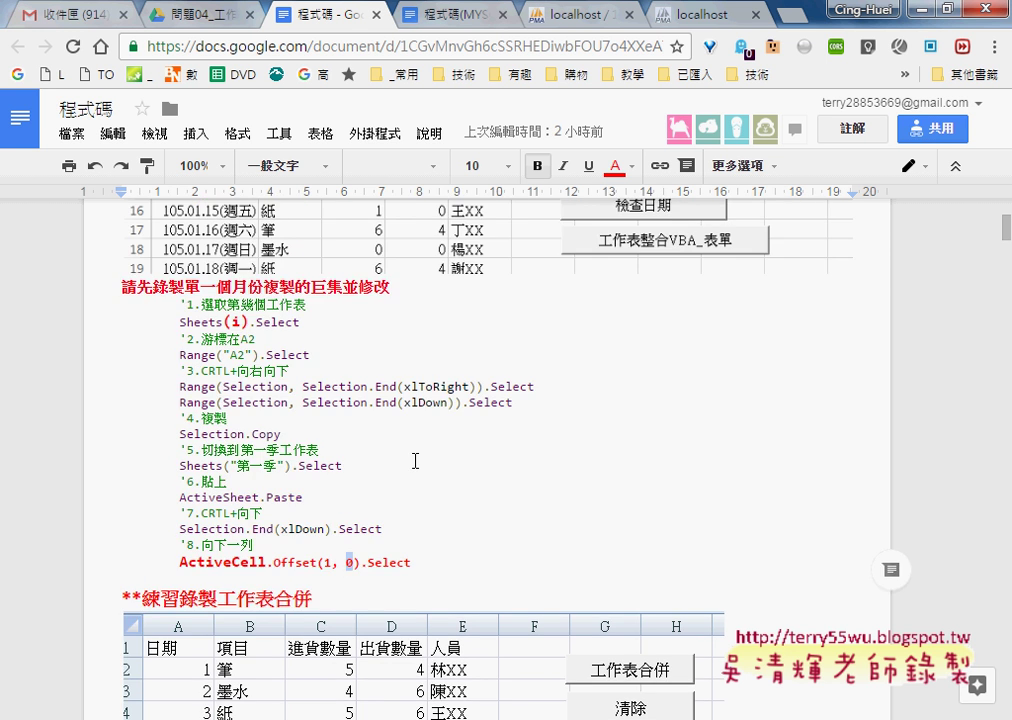
pyautogui.moveTo(222, 321); pyautogui.dragTo(249, 321)
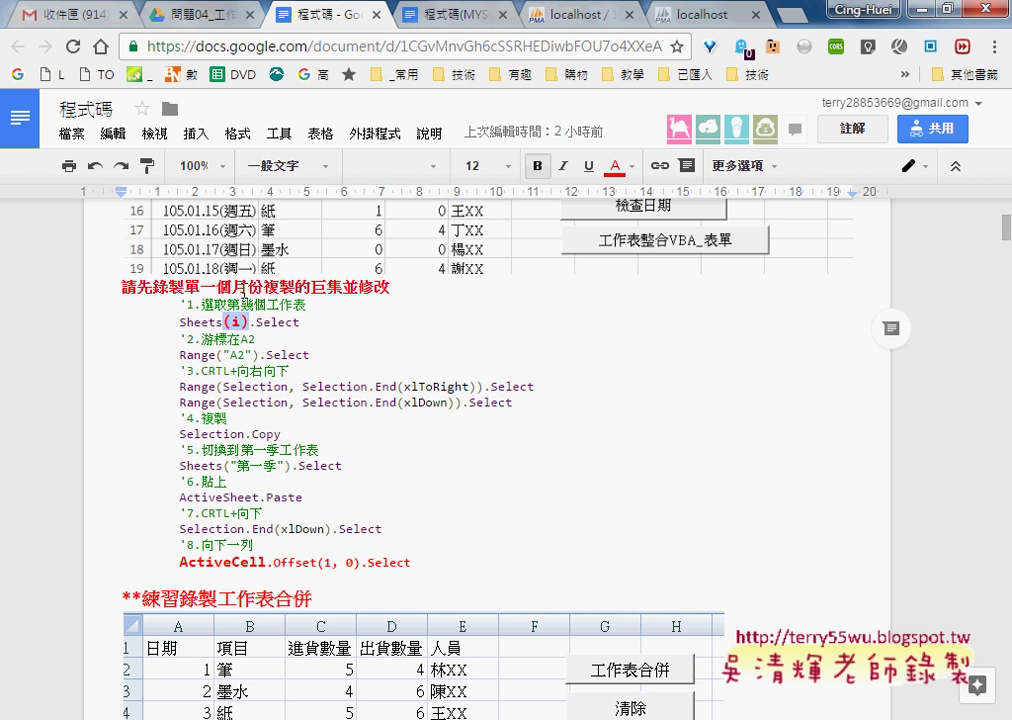
# Select Sub 工作表整合() through End Sub, including its For i = 1 To Sheets.Count - 1 loop
pyautogui.scroll(-4, 330, 410)
pyautogui.scroll(-5, 360, 458)
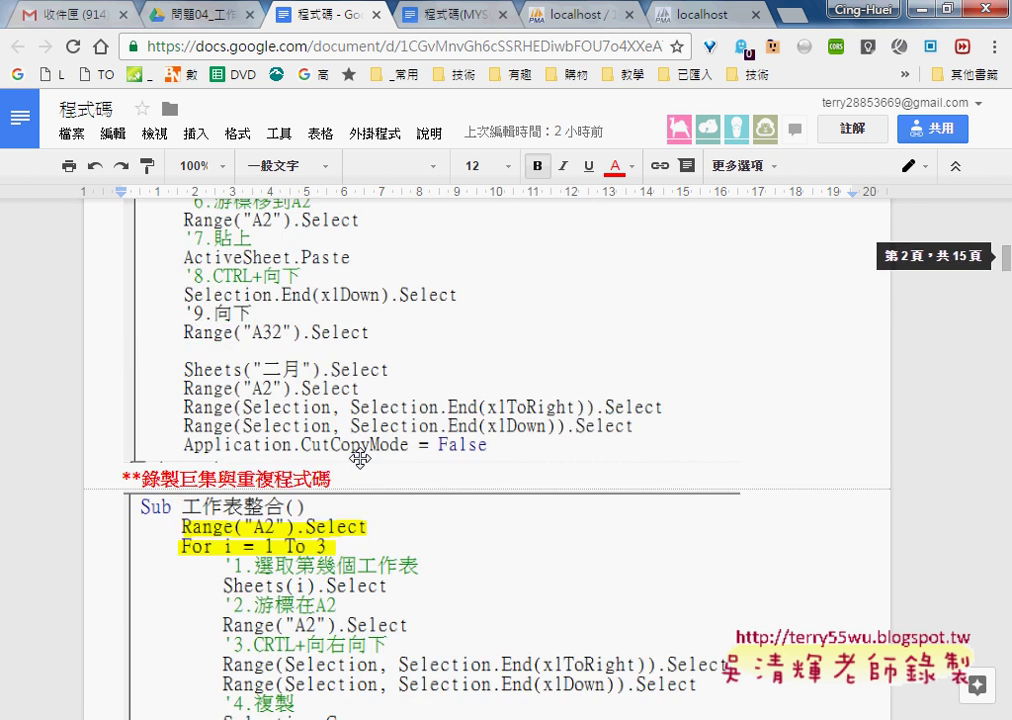
pyautogui.scroll(-2, 360, 458)
pyautogui.scroll(-3, 362, 458)
pyautogui.scroll(-1, 362, 458)
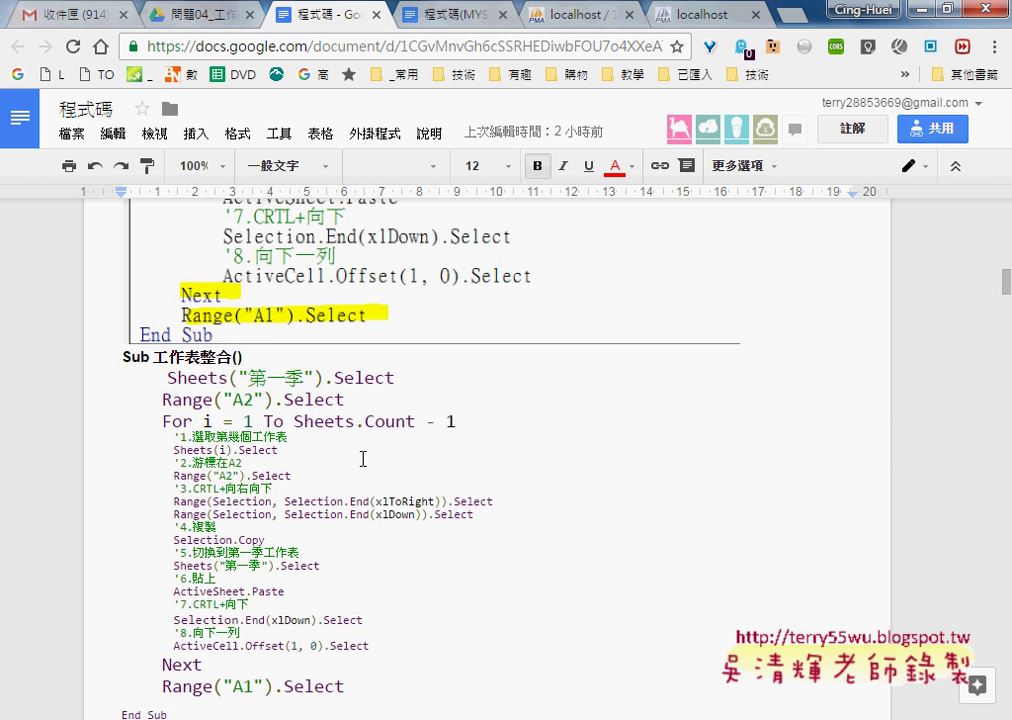
pyautogui.moveTo(123, 269); pyautogui.dragTo(257, 622)
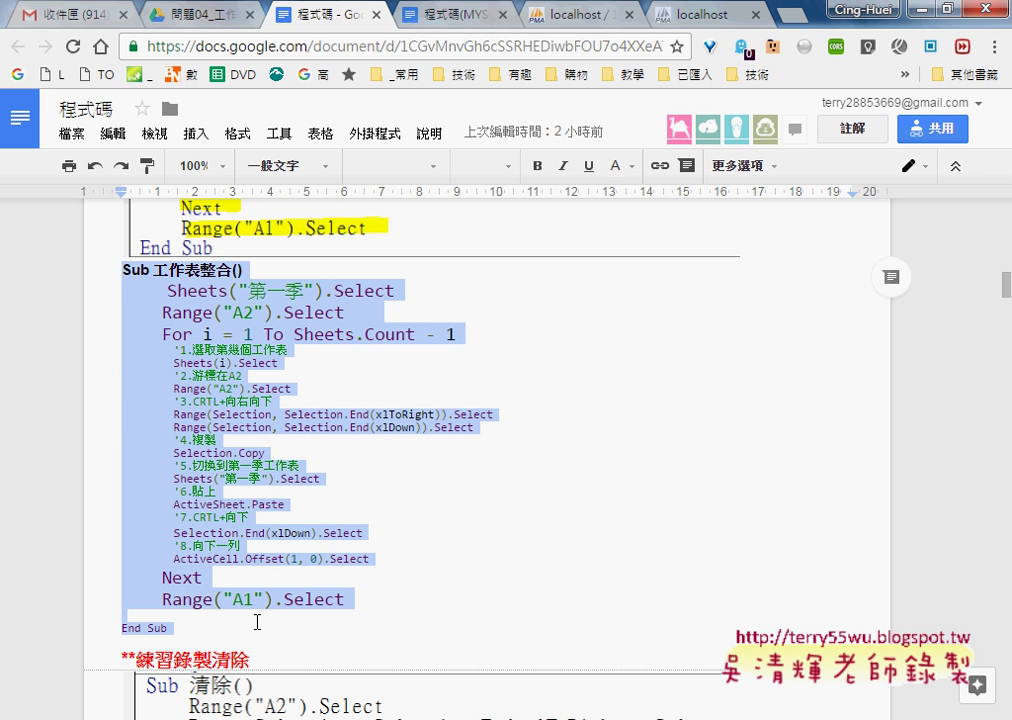